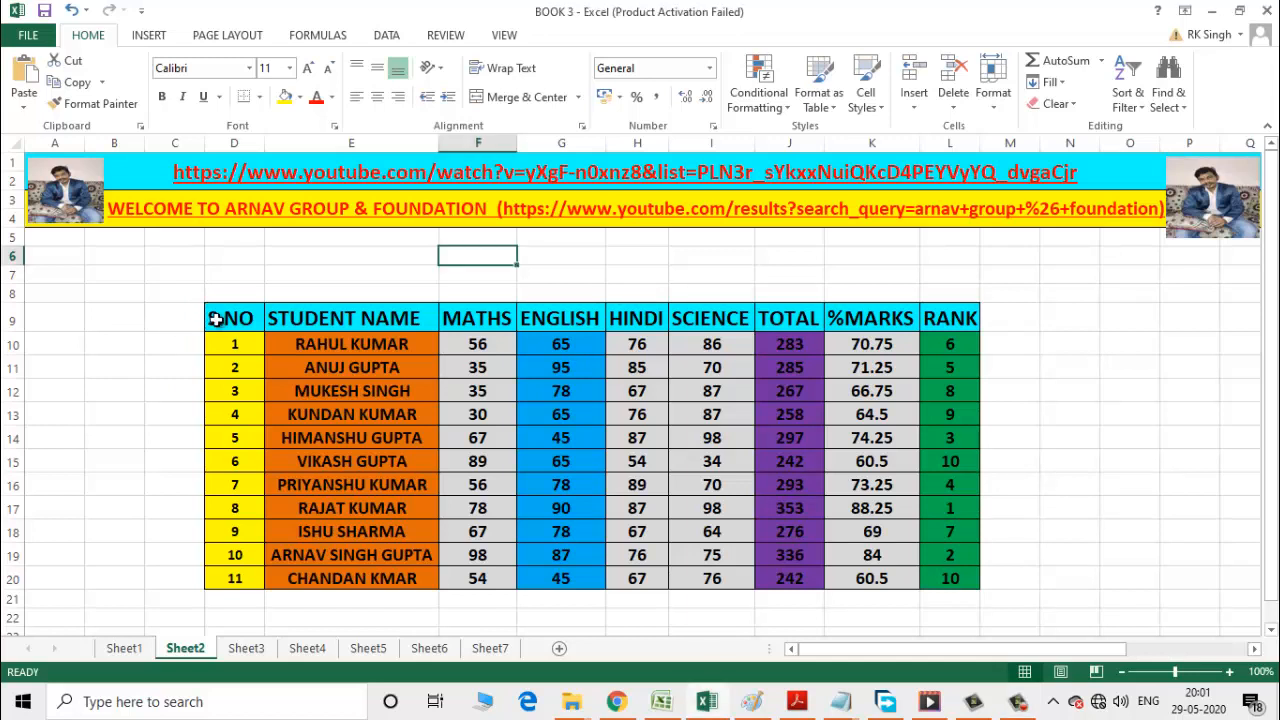
- Set the row height of the student marks table, rows 9 to 20, to 25
{"action": "left_click_drag", "start_coordinate": [208, 310], "coordinate": [969, 575]}
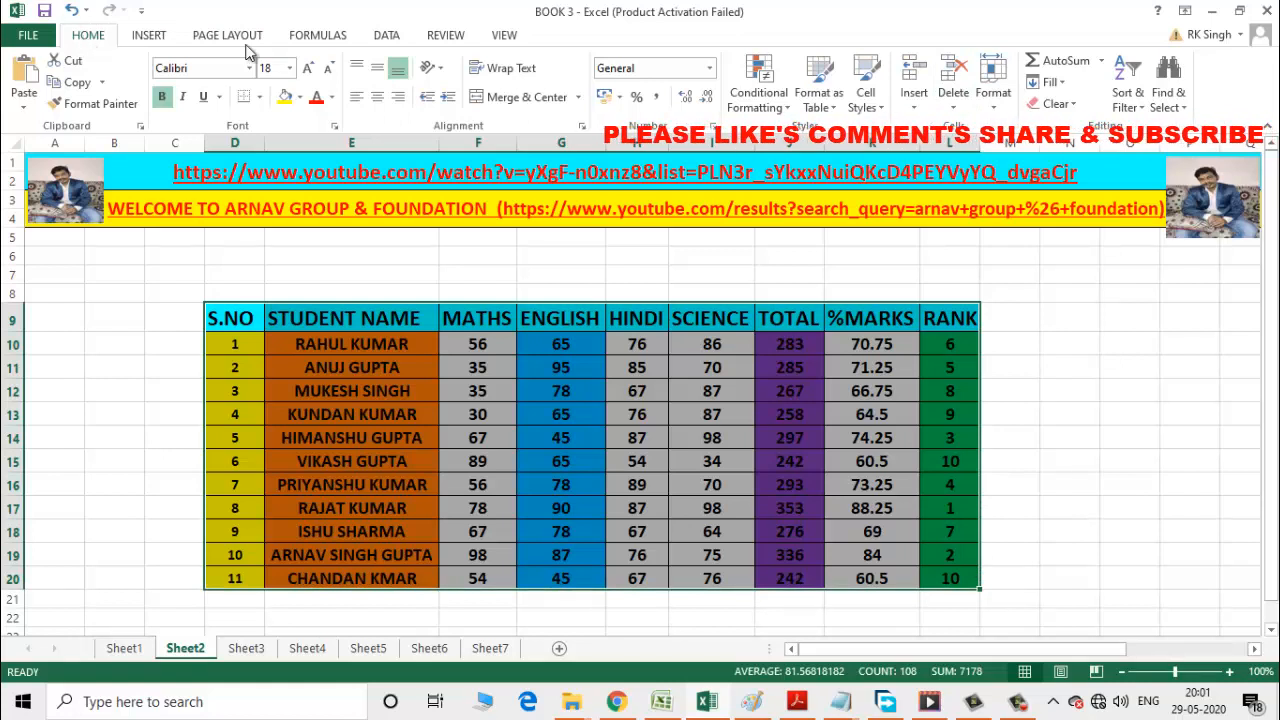
{"action": "left_click", "coordinate": [995, 108]}
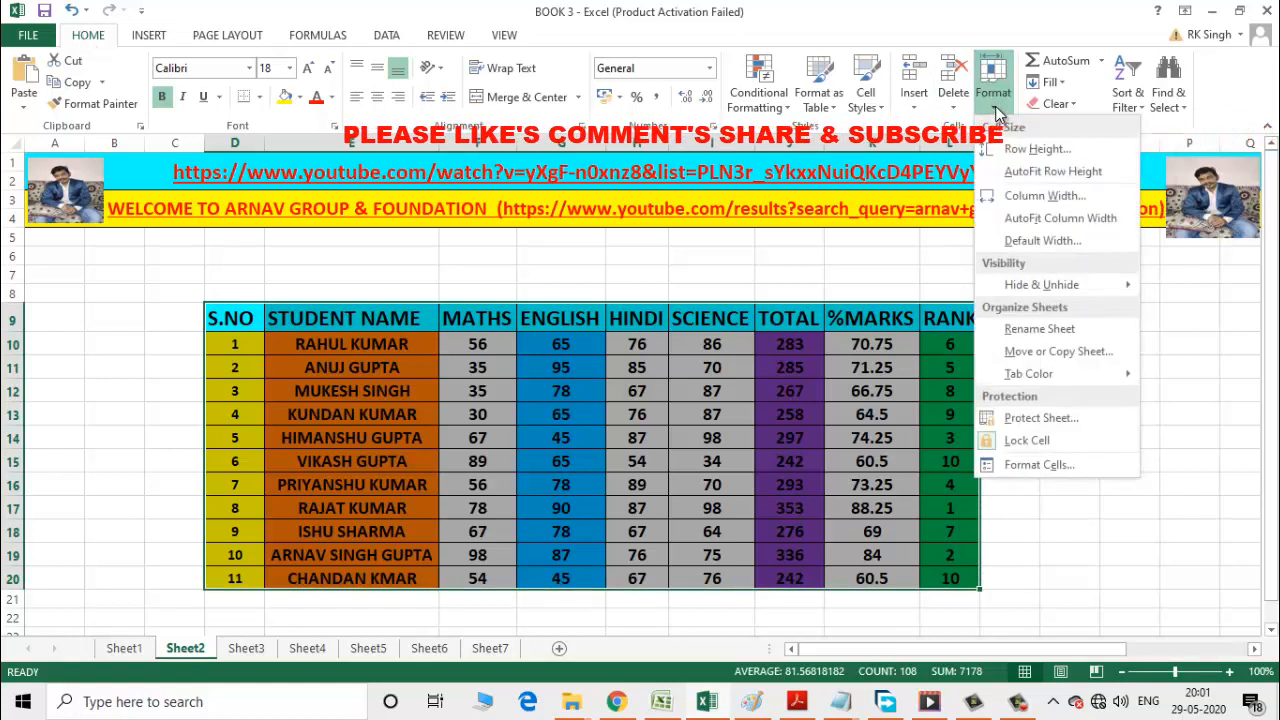
{"action": "left_click", "coordinate": [1037, 150]}
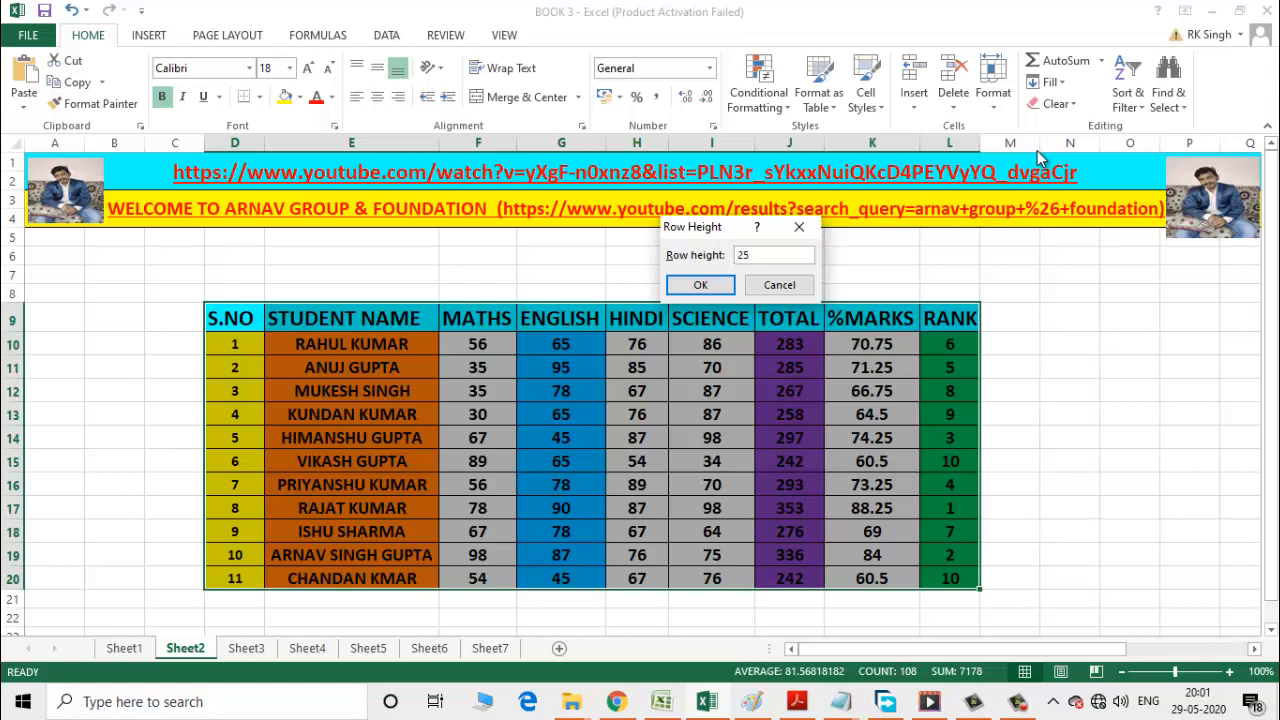
{"action": "left_click", "coordinate": [700, 286]}
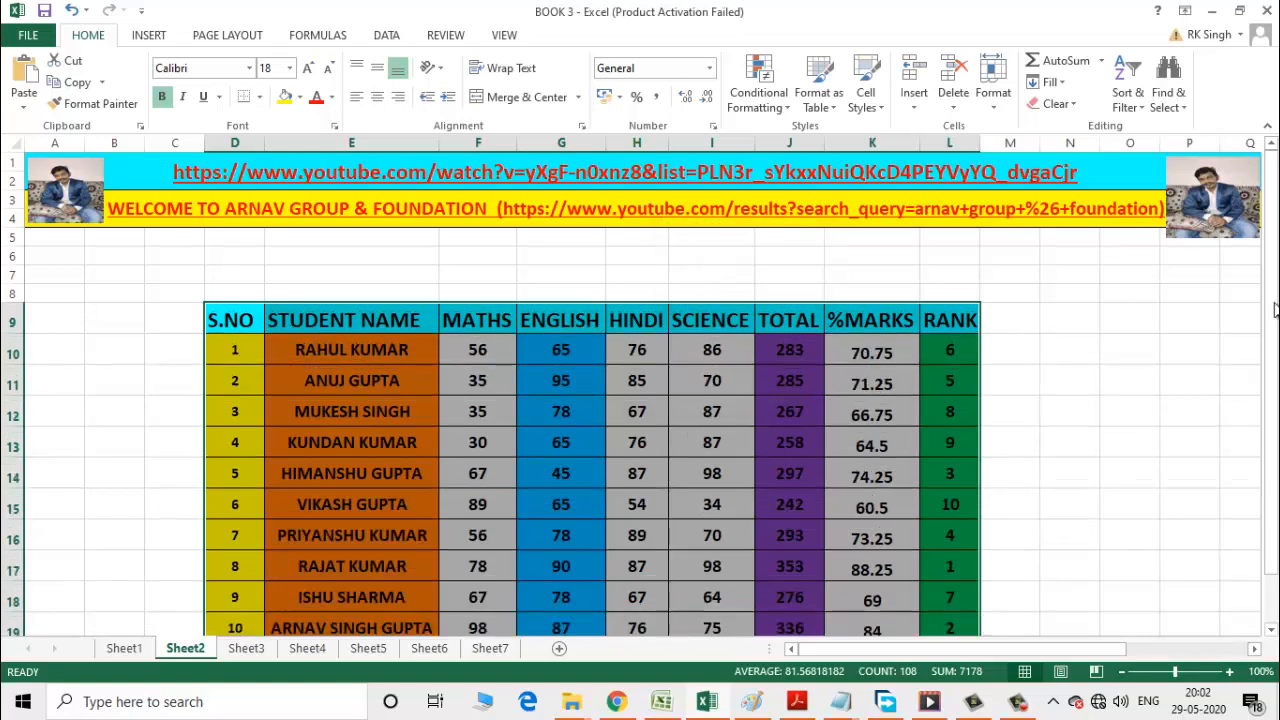
{"action": "left_click_drag", "start_coordinate": [1275, 310], "coordinate": [1274, 318]}
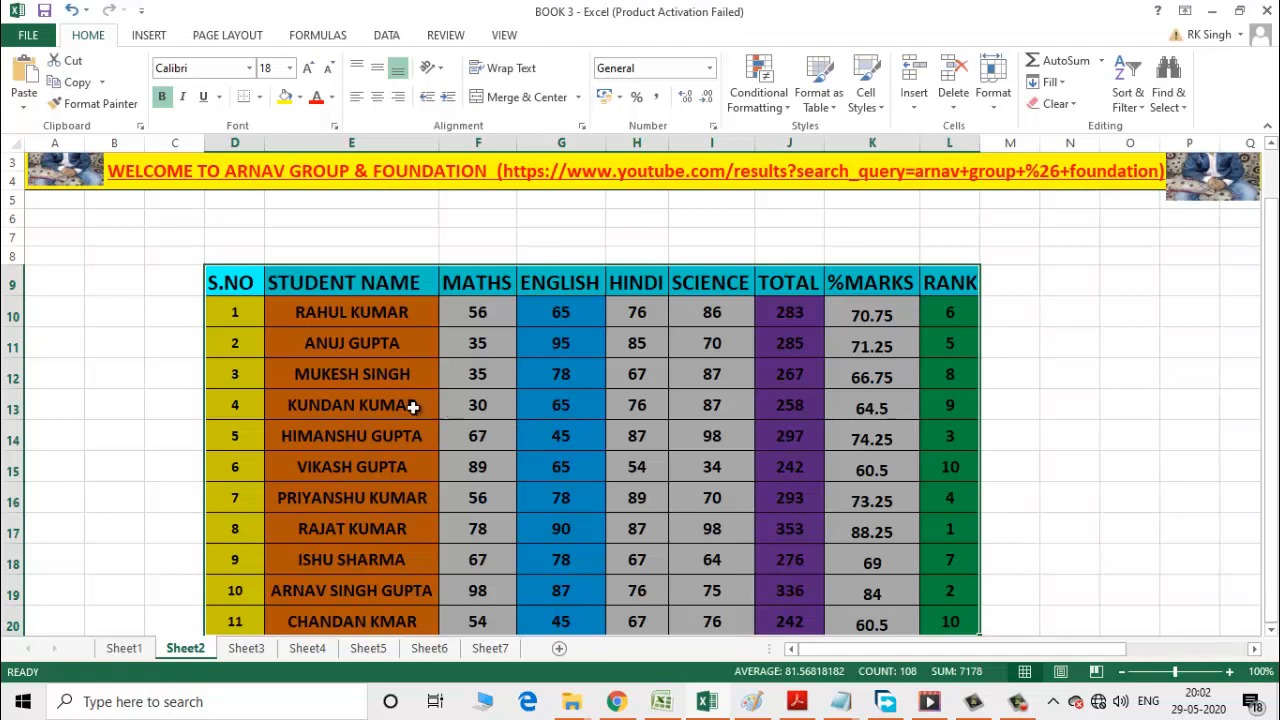
{"action": "left_click", "coordinate": [1080, 395]}
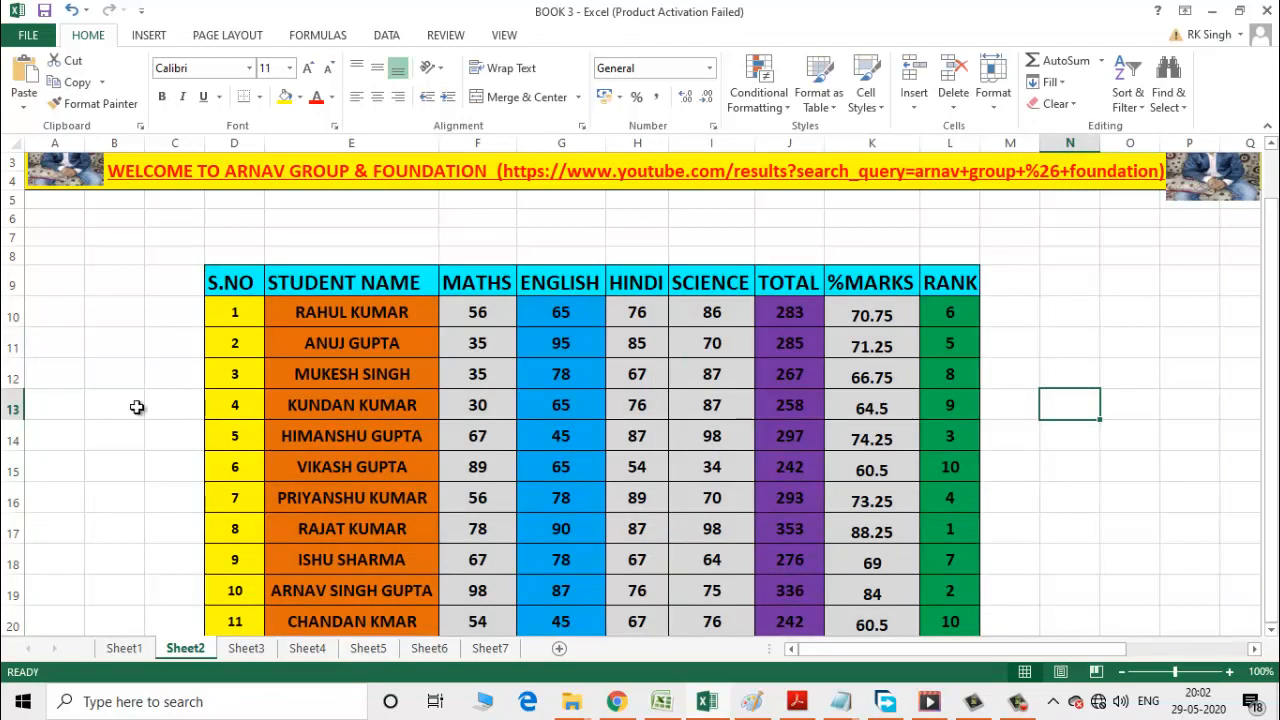
- Enlarge the font of the second and third student rows, D11:L12, to size 22
{"action": "left_click_drag", "start_coordinate": [208, 354], "coordinate": [948, 374]}
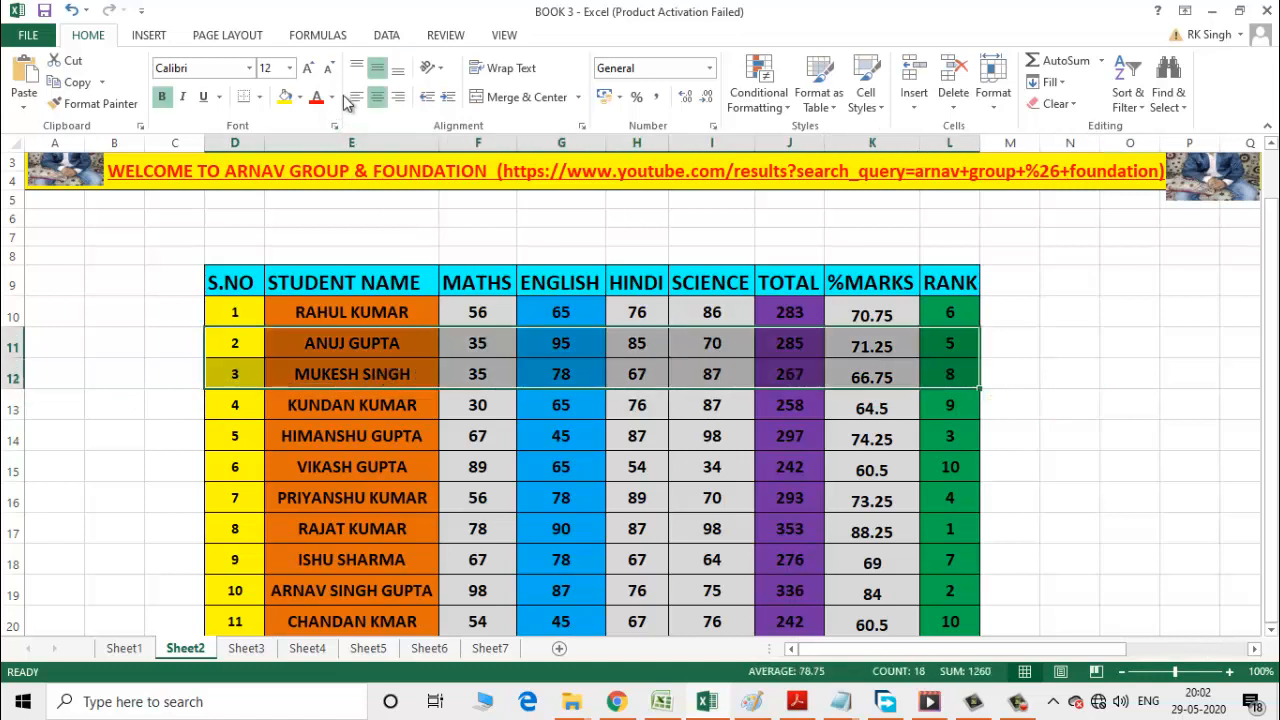
{"action": "left_click", "coordinate": [310, 67]}
{"action": "left_click", "coordinate": [310, 67]}
{"action": "left_click", "coordinate": [310, 67]}
{"action": "left_click", "coordinate": [310, 67]}
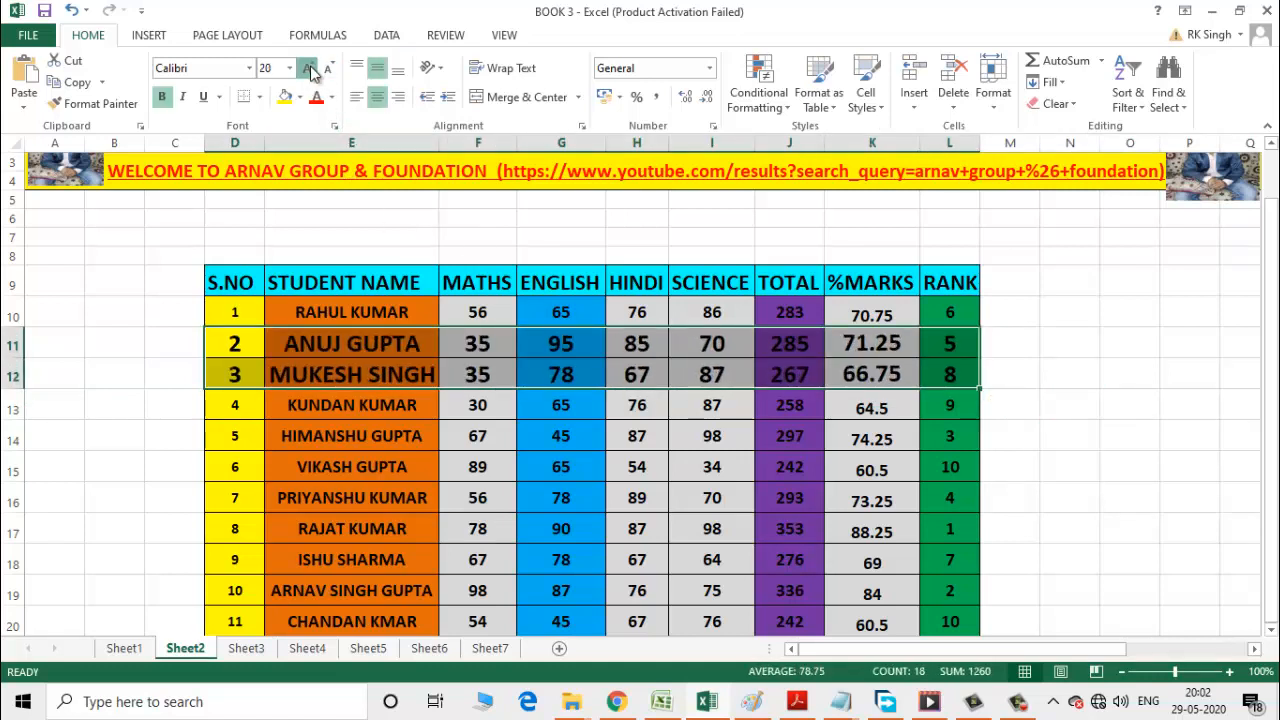
{"action": "left_click", "coordinate": [310, 67]}
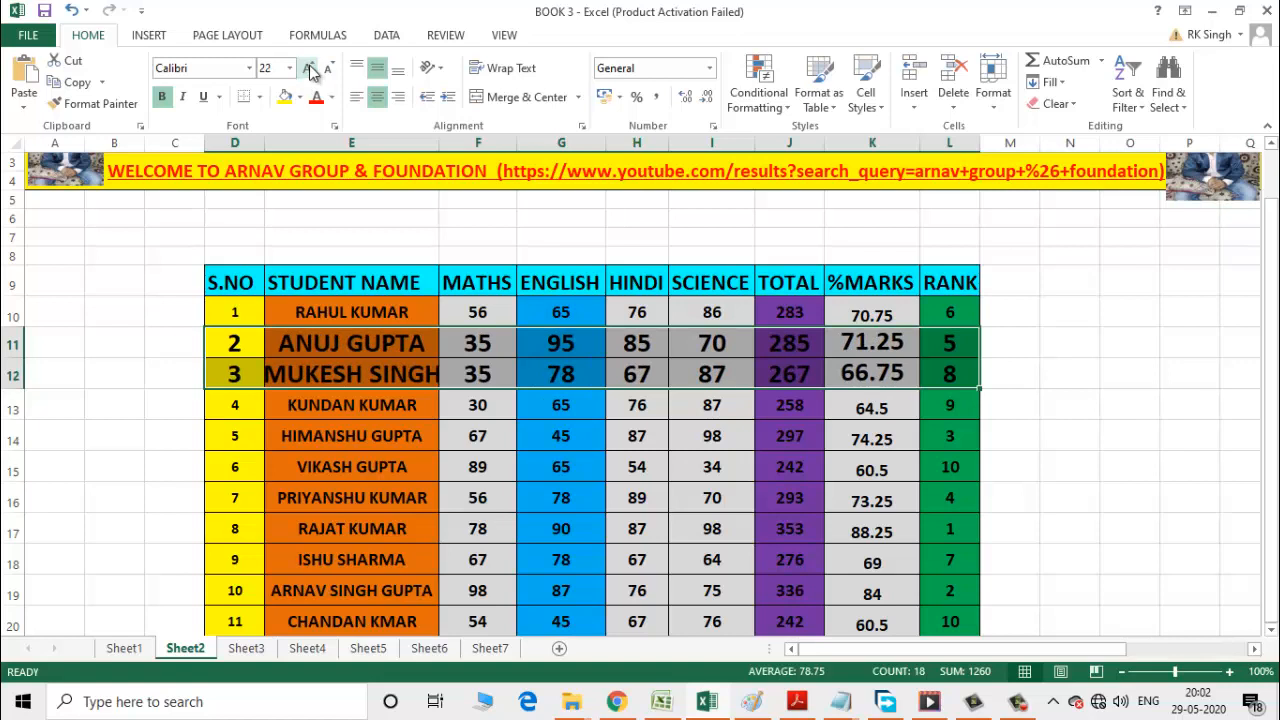
{"action": "left_click", "coordinate": [1083, 350]}
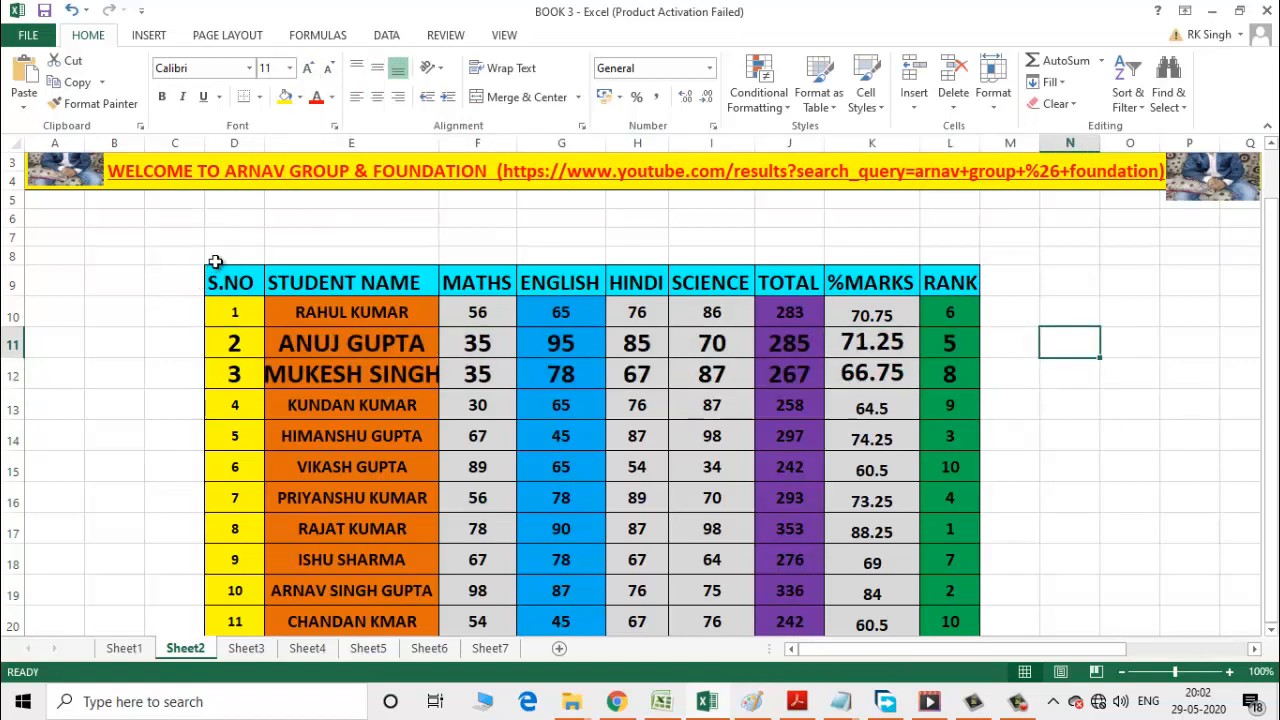
{"action": "left_click_drag", "start_coordinate": [214, 258], "coordinate": [370, 378]}
{"action": "left_click", "coordinate": [1172, 291]}
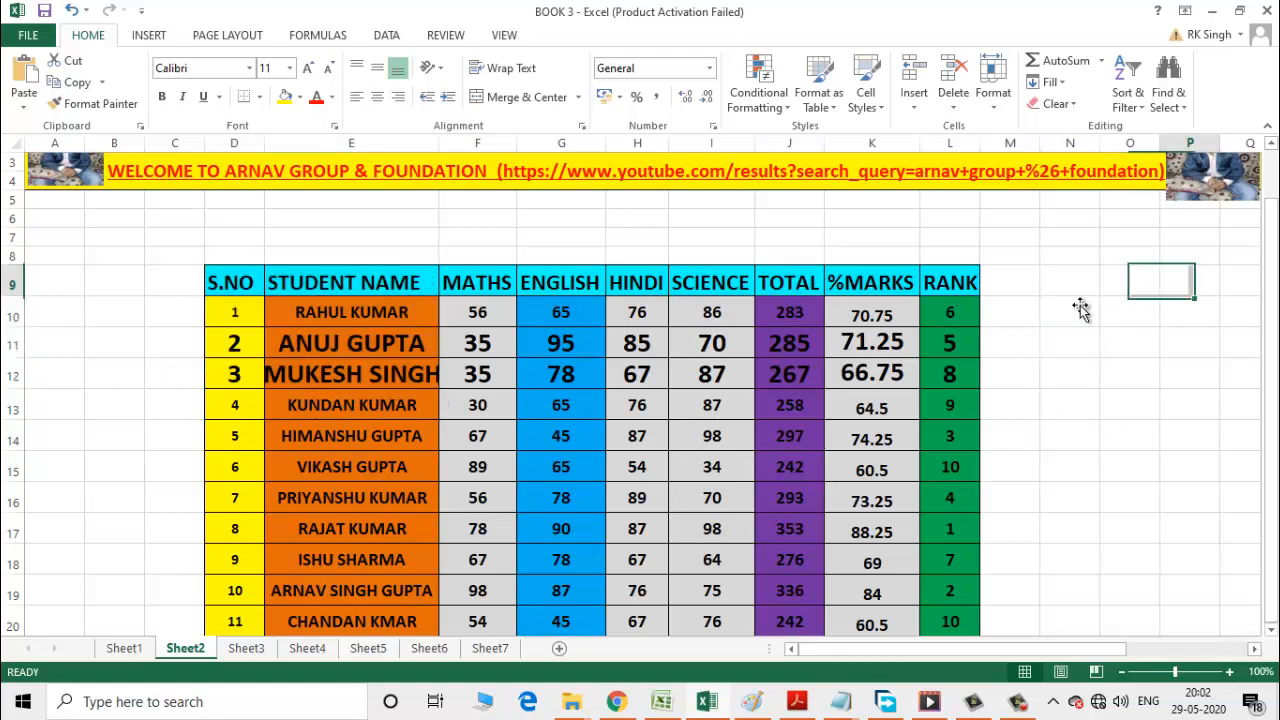
{"action": "left_click_drag", "start_coordinate": [220, 259], "coordinate": [934, 398]}
{"action": "left_click", "coordinate": [1060, 482]}
- Apply AutoFit Row Height to the whole marks table, from the header row through row 20
{"action": "left_click_drag", "start_coordinate": [1270, 338], "coordinate": [1270, 316]}
{"action": "left_click_drag", "start_coordinate": [218, 262], "coordinate": [945, 511]}
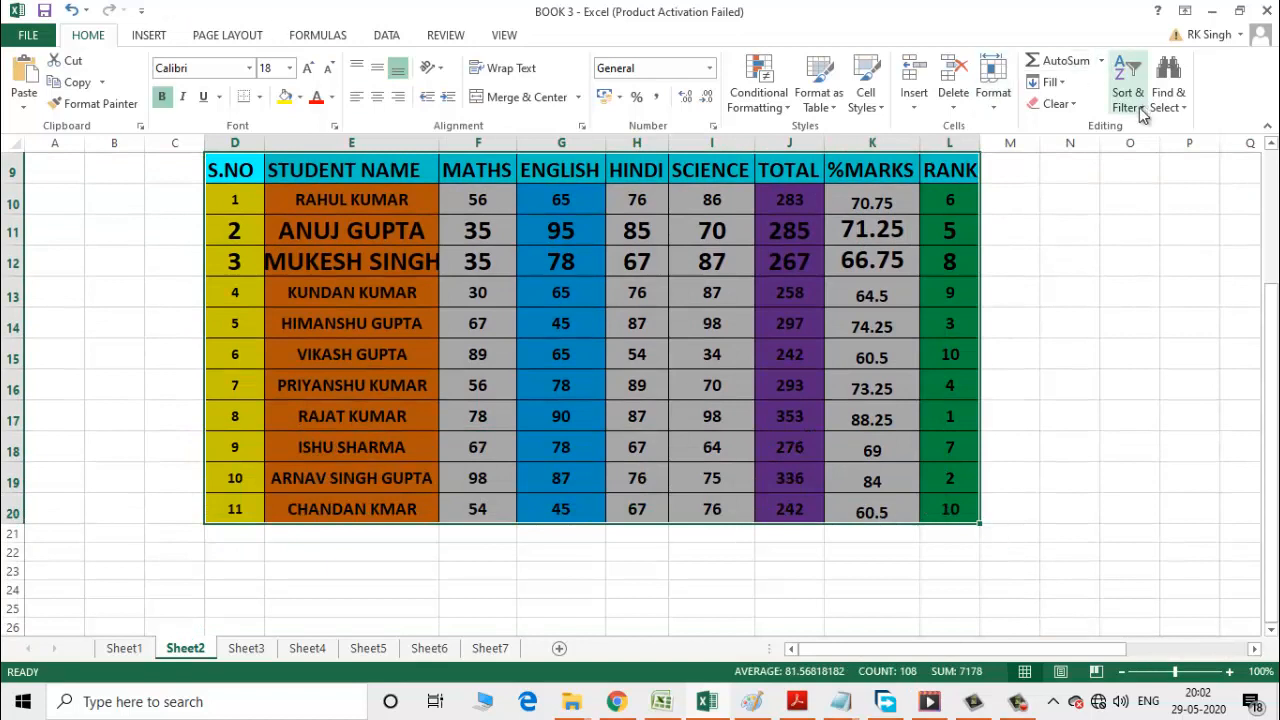
{"action": "left_click", "coordinate": [995, 114]}
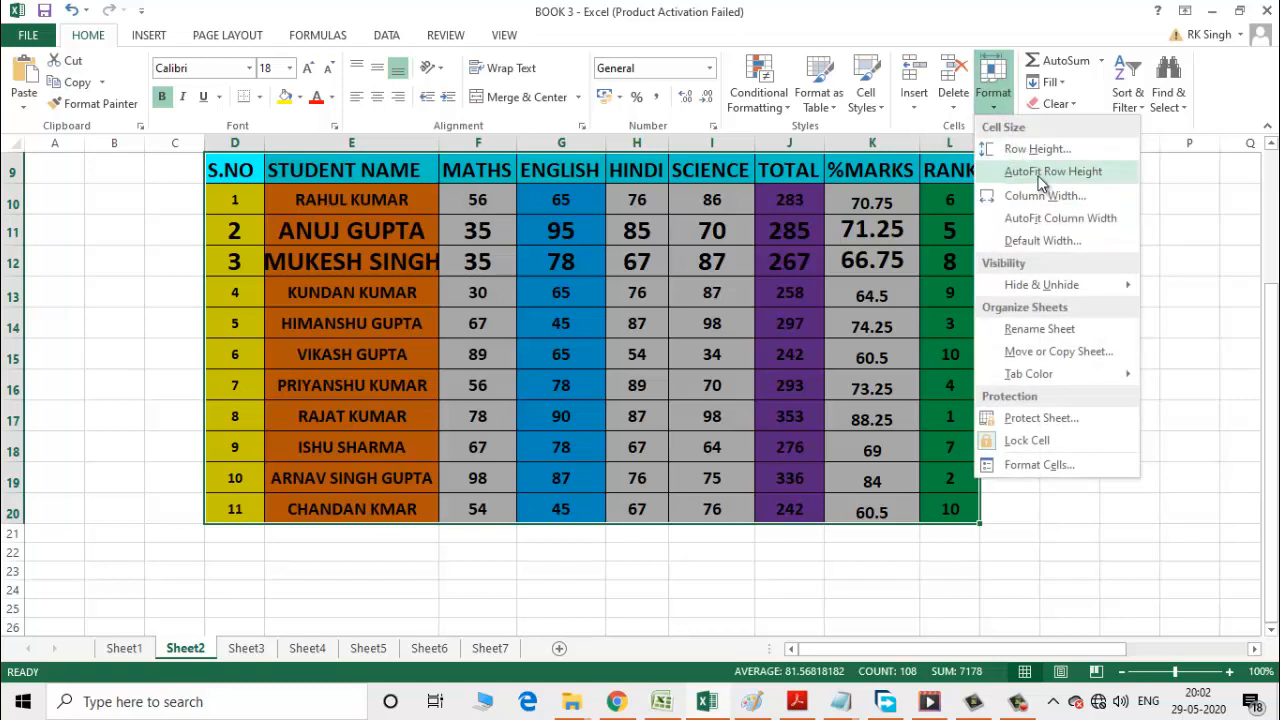
{"action": "left_click", "coordinate": [1040, 176]}
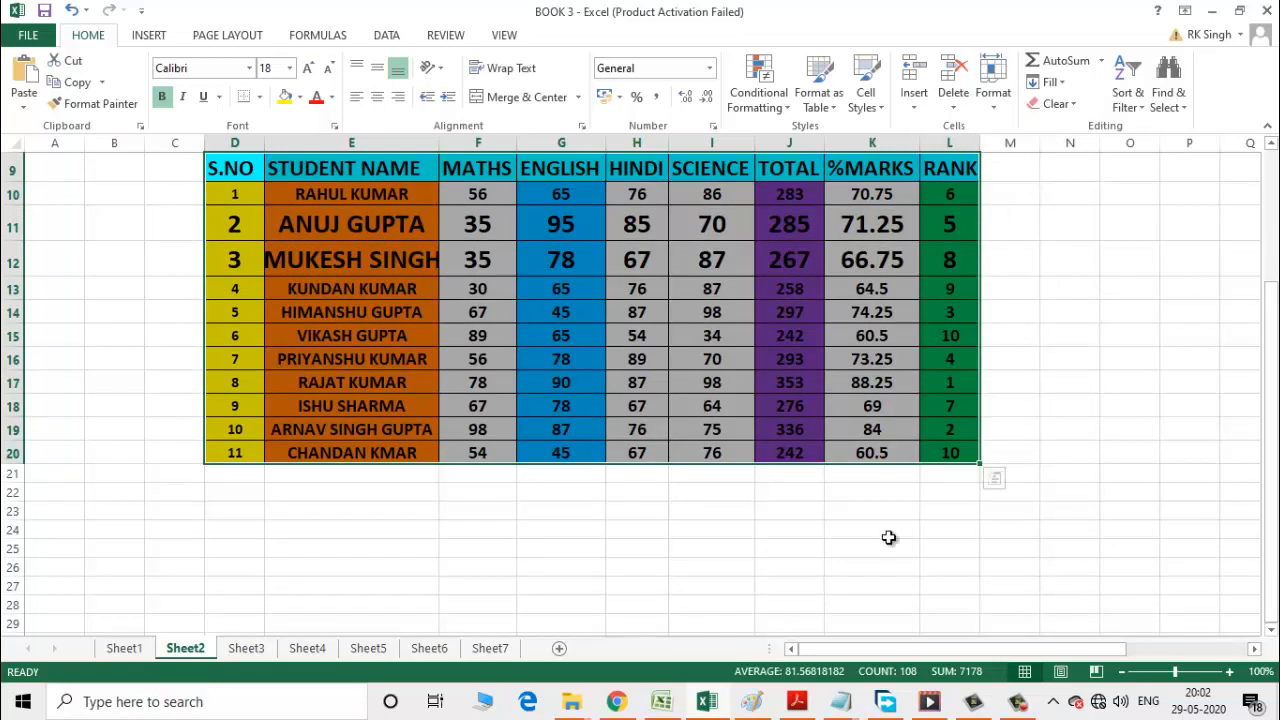
{"action": "left_click_drag", "start_coordinate": [1272, 437], "coordinate": [1160, 392]}
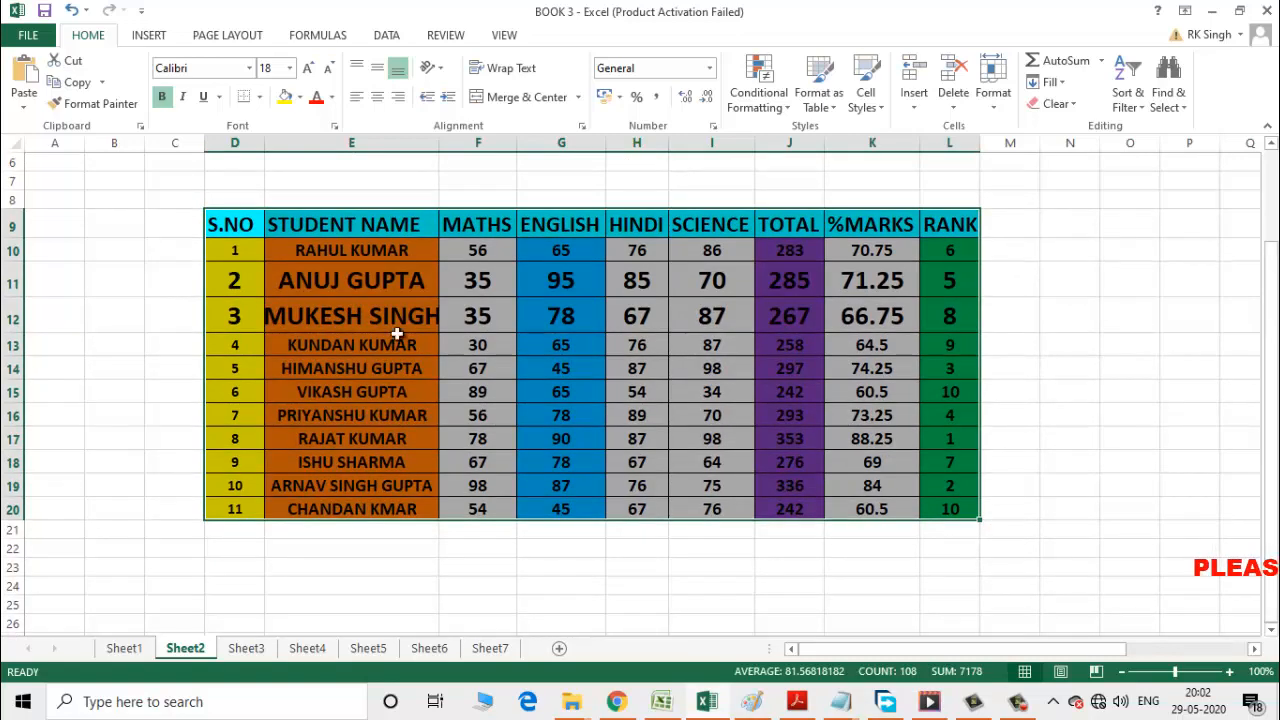
{"action": "left_click", "coordinate": [351, 586]}
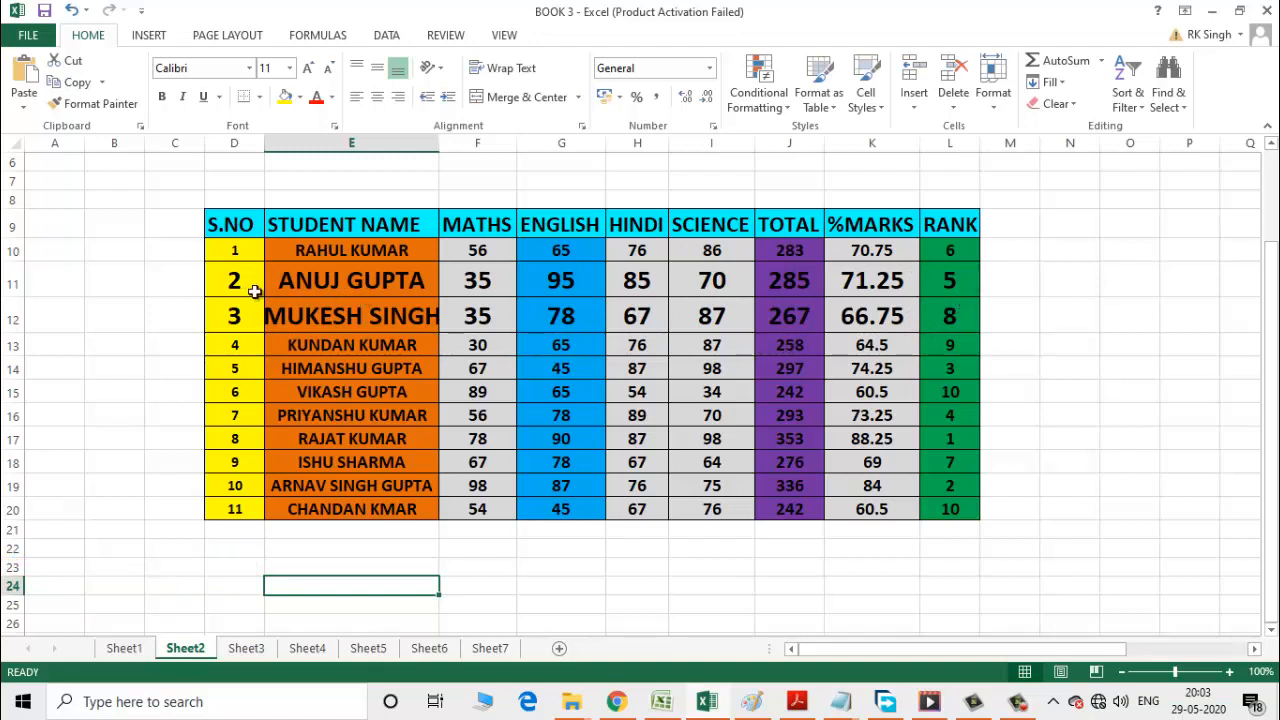
- Set one uniform, wider column width for all columns of the marks table, D to L
{"action": "left_click_drag", "start_coordinate": [214, 223], "coordinate": [962, 511]}
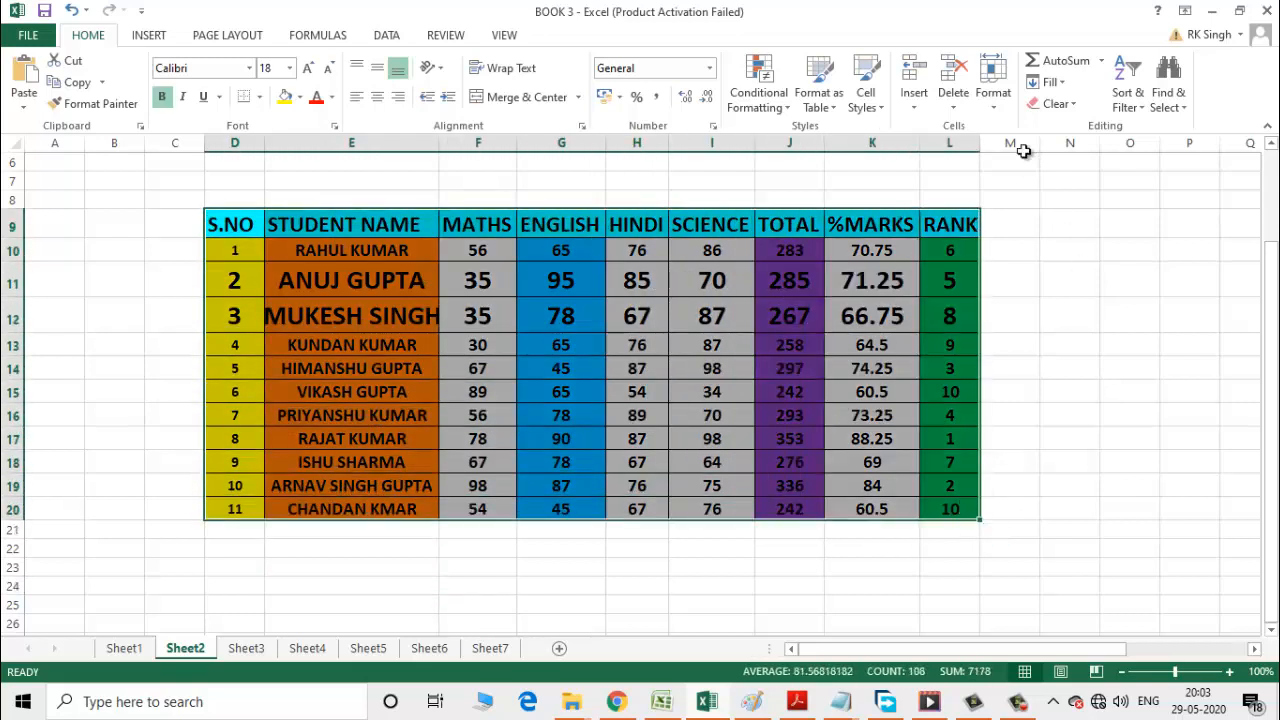
{"action": "left_click", "coordinate": [994, 104]}
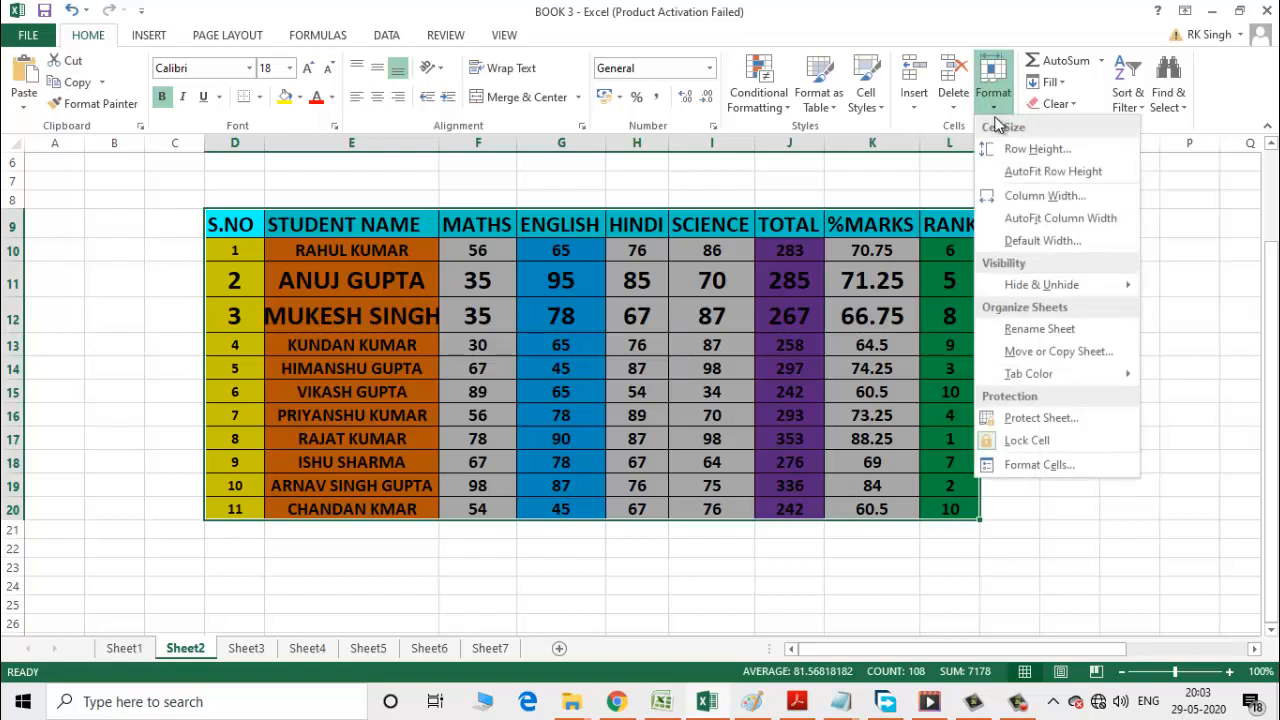
{"action": "left_click", "coordinate": [1037, 200]}
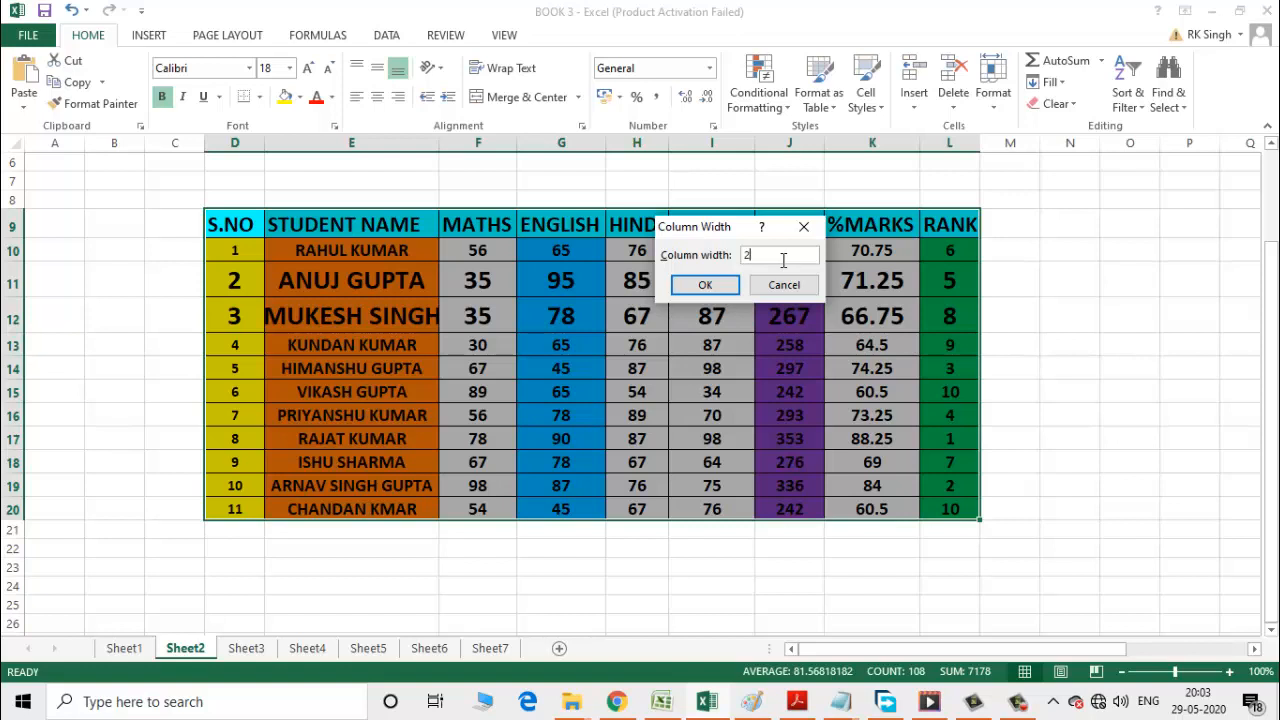
{"action": "left_click", "coordinate": [708, 287]}
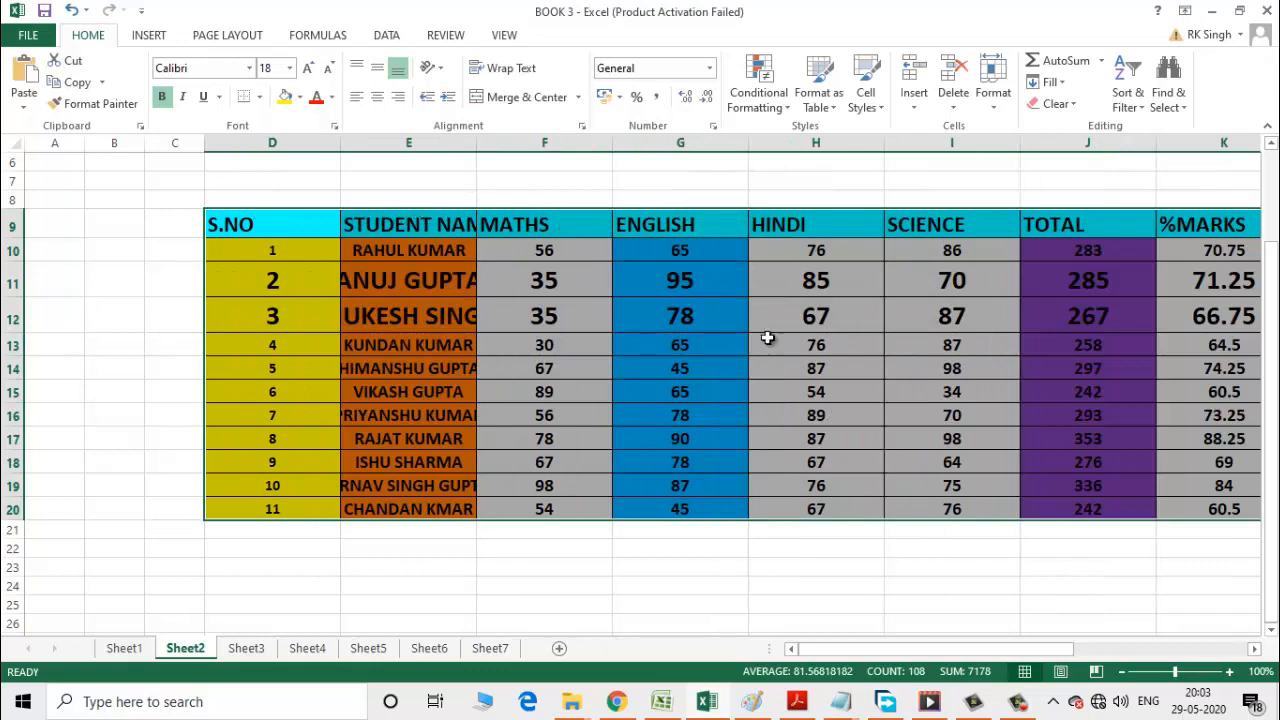
- Apply AutoFit Column Width to the marks table so each column fits its contents
{"action": "left_click_drag", "start_coordinate": [929, 650], "coordinate": [1020, 606]}
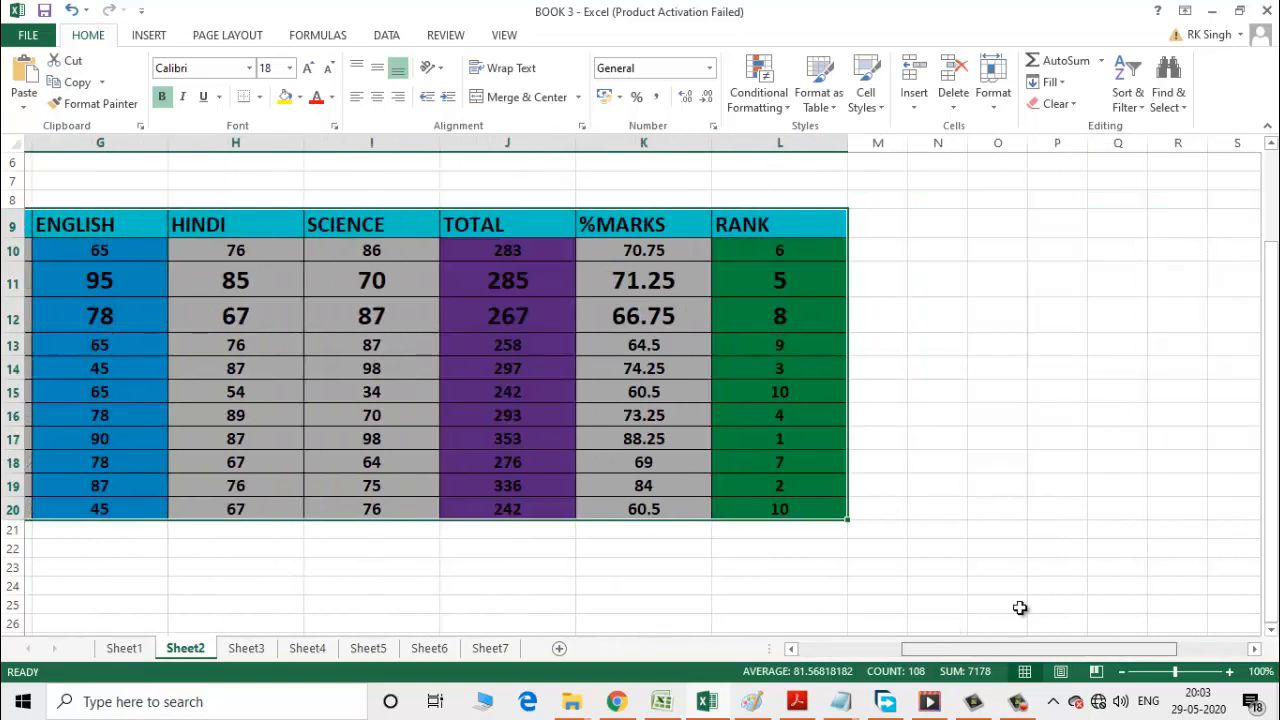
{"action": "left_click_drag", "start_coordinate": [1268, 400], "coordinate": [1268, 375]}
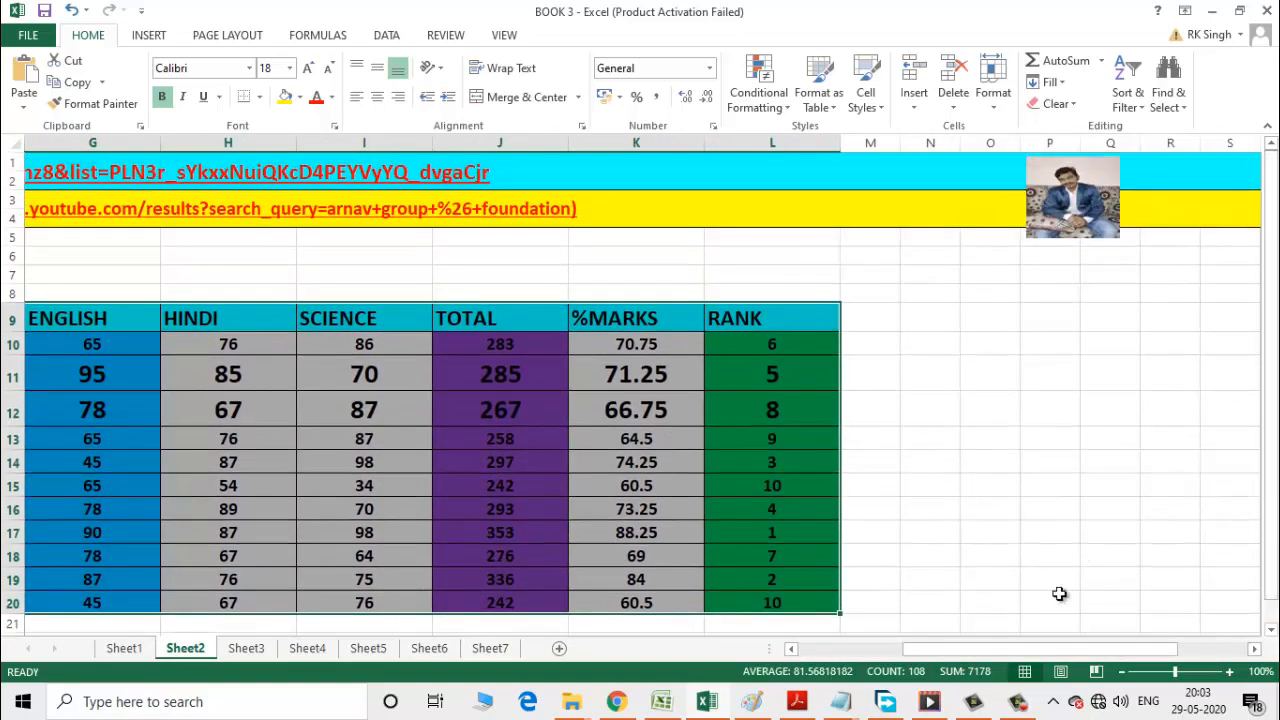
{"action": "left_click_drag", "start_coordinate": [1060, 649], "coordinate": [928, 621]}
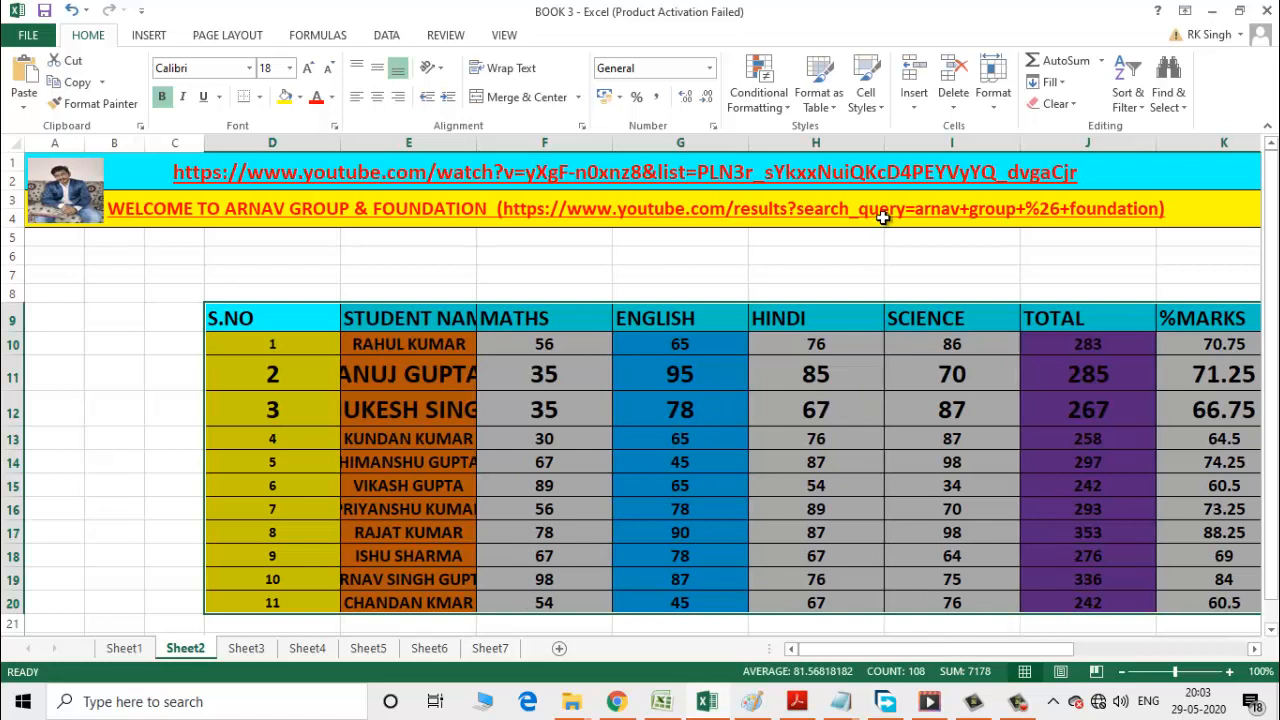
{"action": "left_click", "coordinate": [995, 105]}
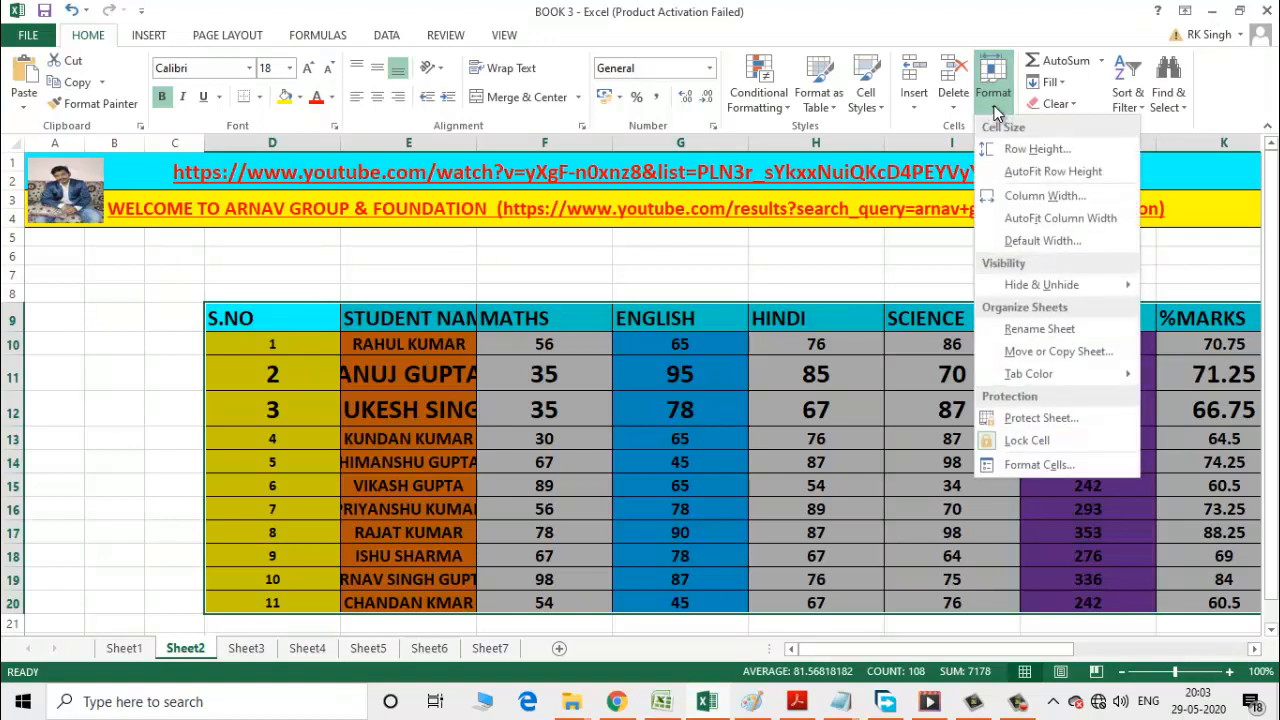
{"action": "left_click", "coordinate": [1037, 218]}
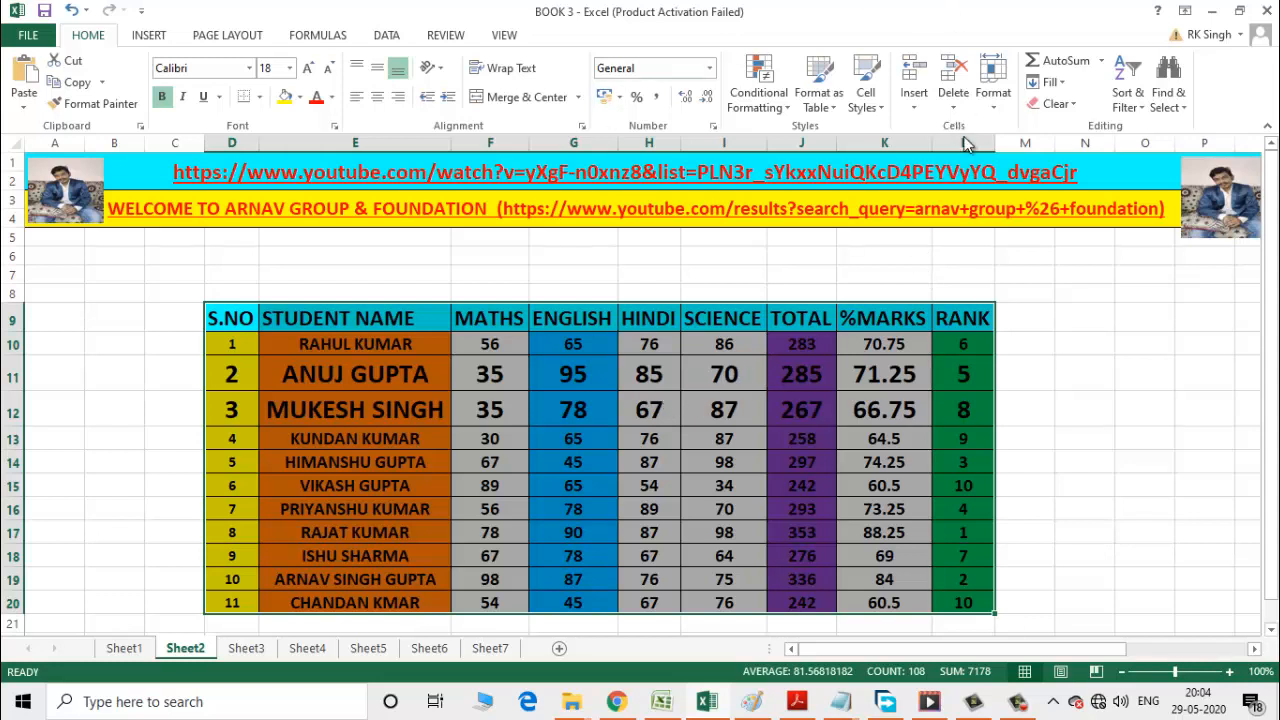
{"action": "left_click", "coordinate": [993, 98]}
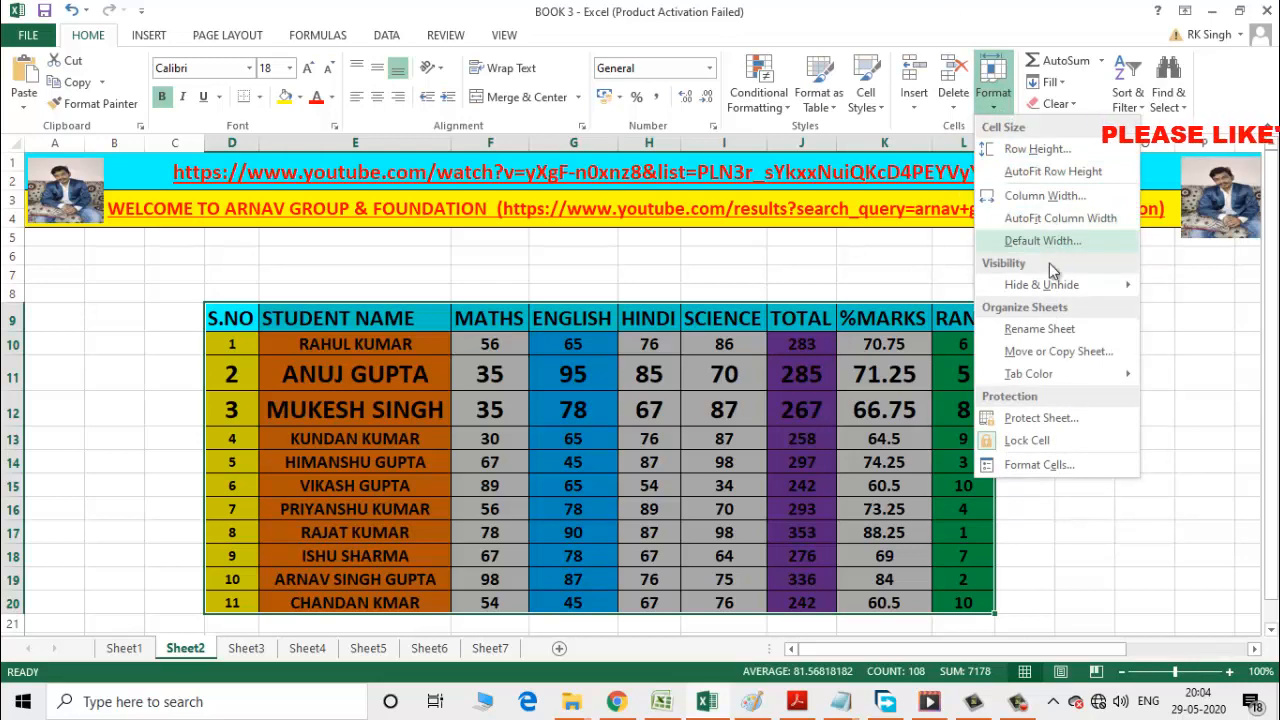
{"action": "left_click", "coordinate": [1121, 551]}
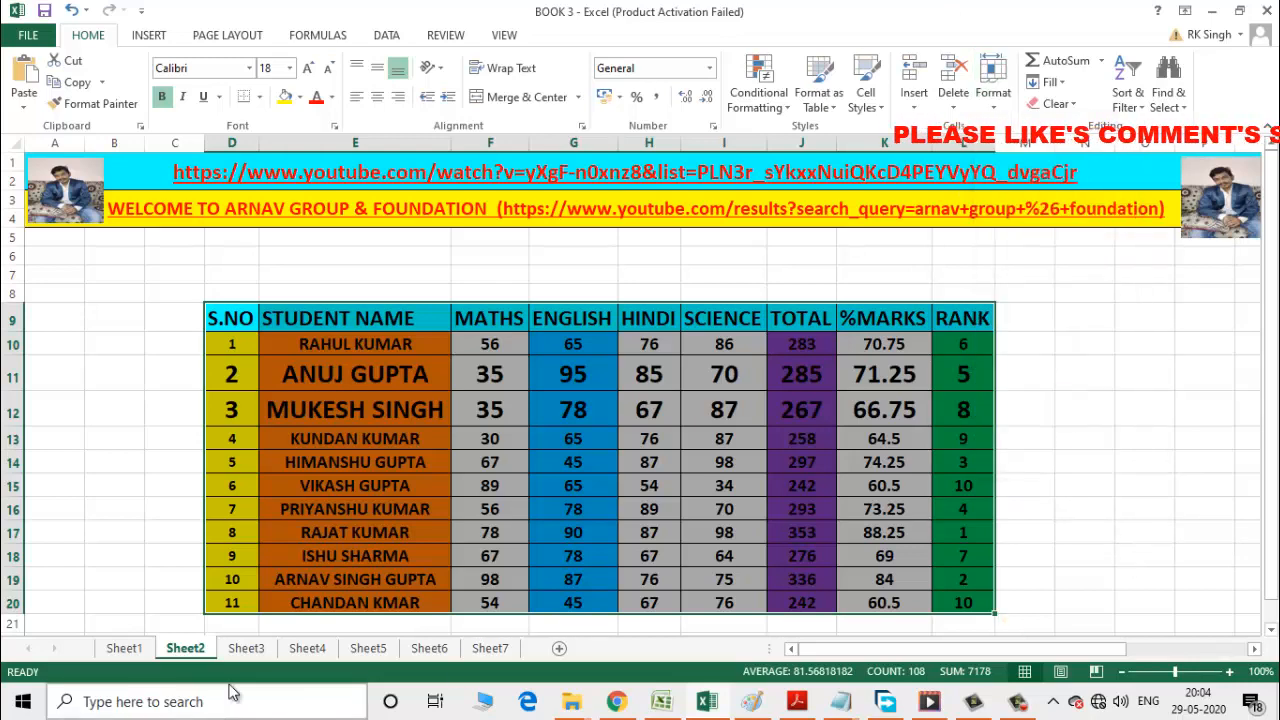
- Switch to Sheet3 and apply All Borders to every cell of the sheet
{"action": "left_click", "coordinate": [258, 652]}
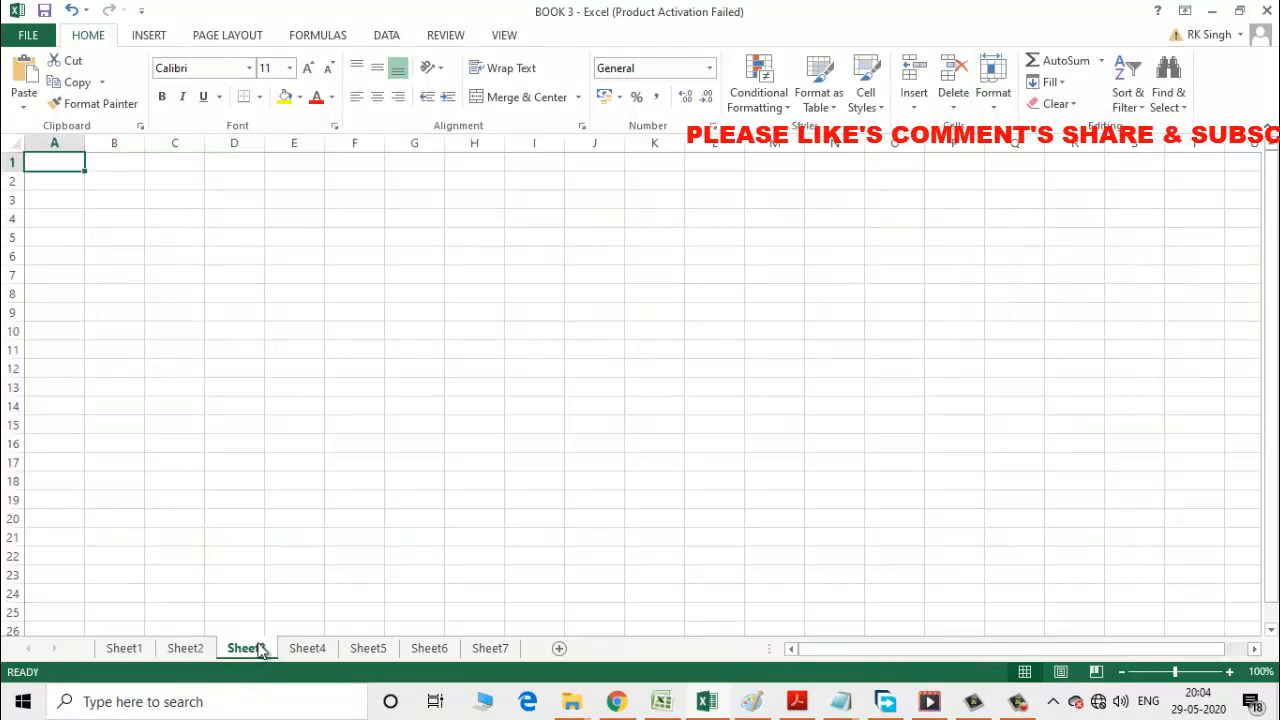
{"action": "left_click", "coordinate": [13, 146]}
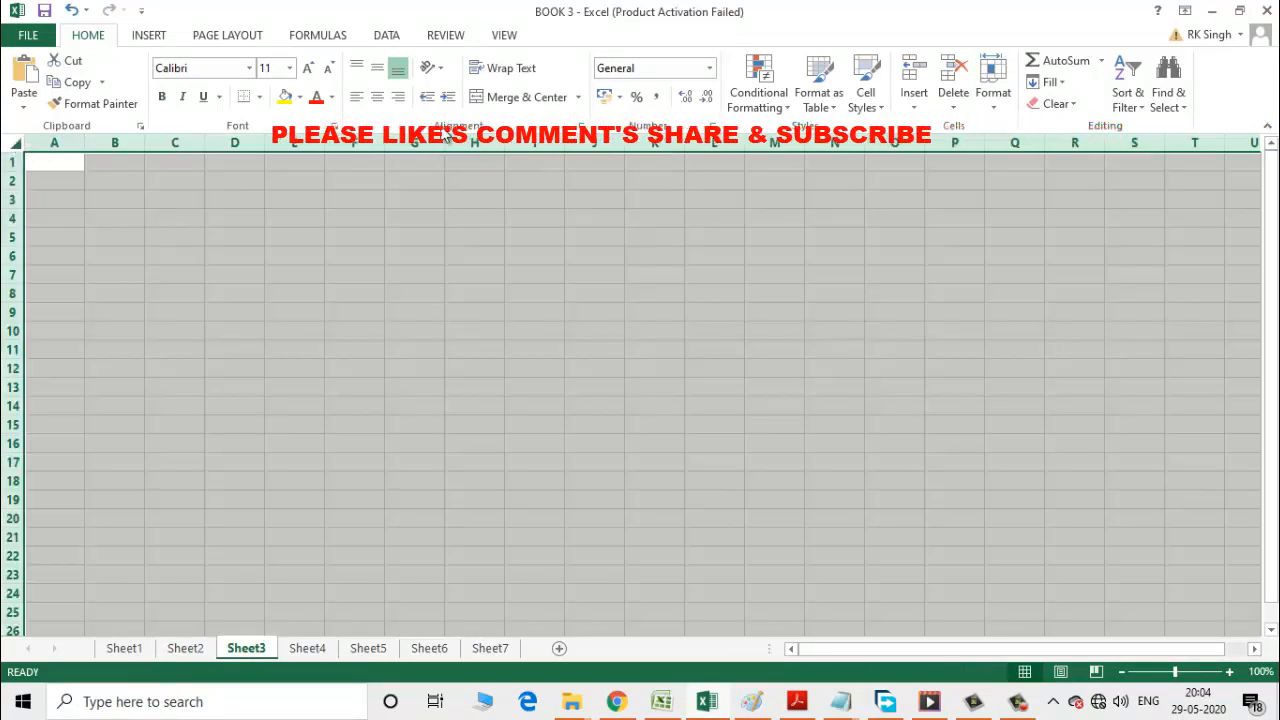
{"action": "left_click", "coordinate": [258, 96]}
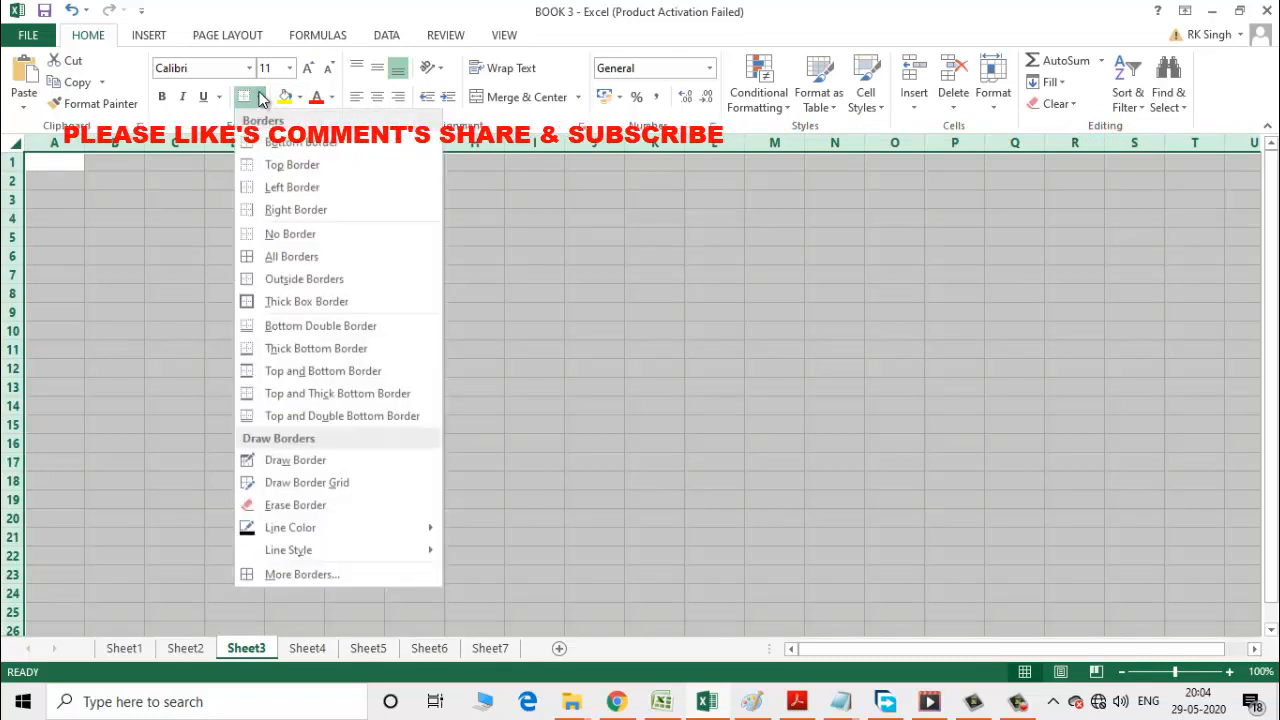
{"action": "left_click", "coordinate": [280, 256]}
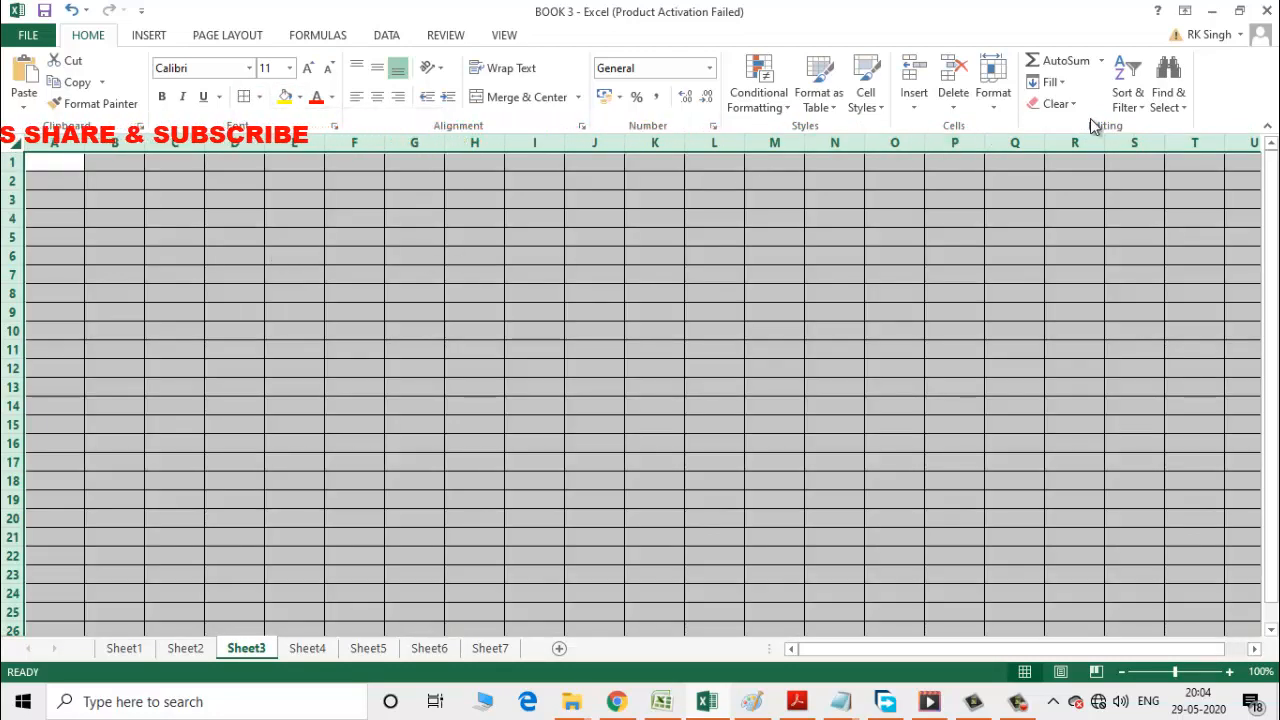
- Set the standard column width of Sheet3 to 16
{"action": "left_click", "coordinate": [993, 100]}
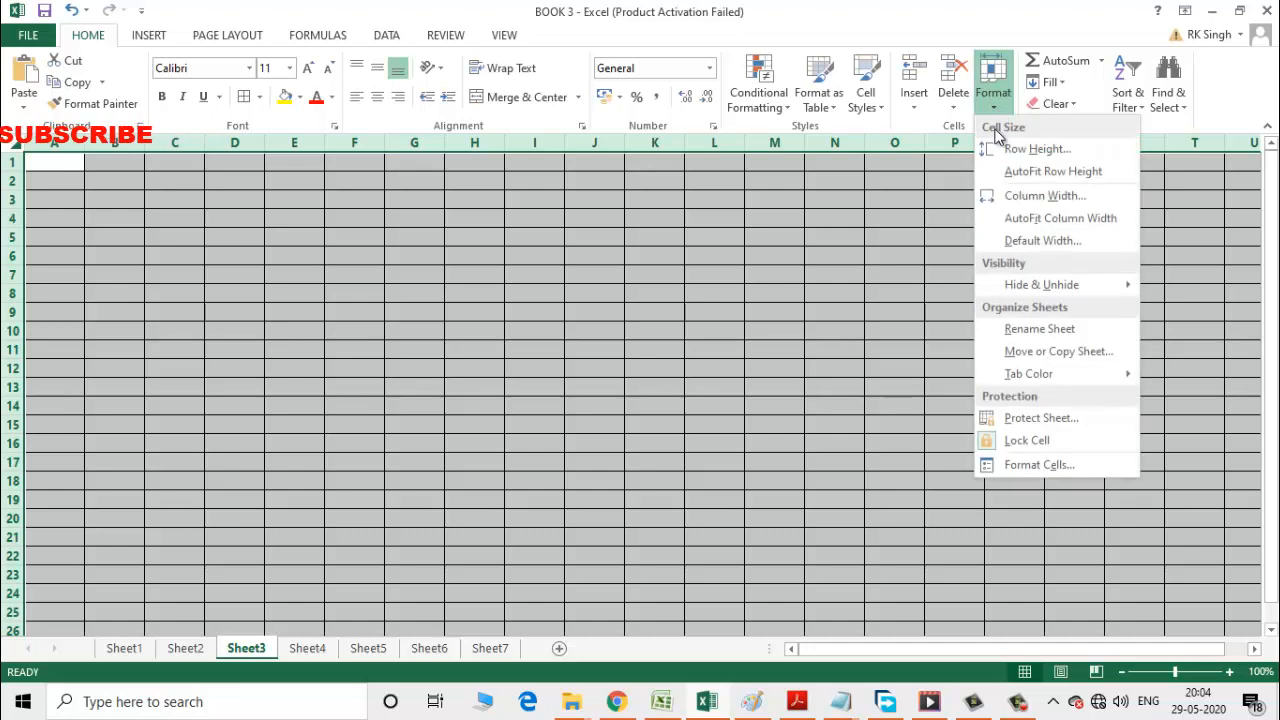
{"action": "left_click", "coordinate": [1026, 240]}
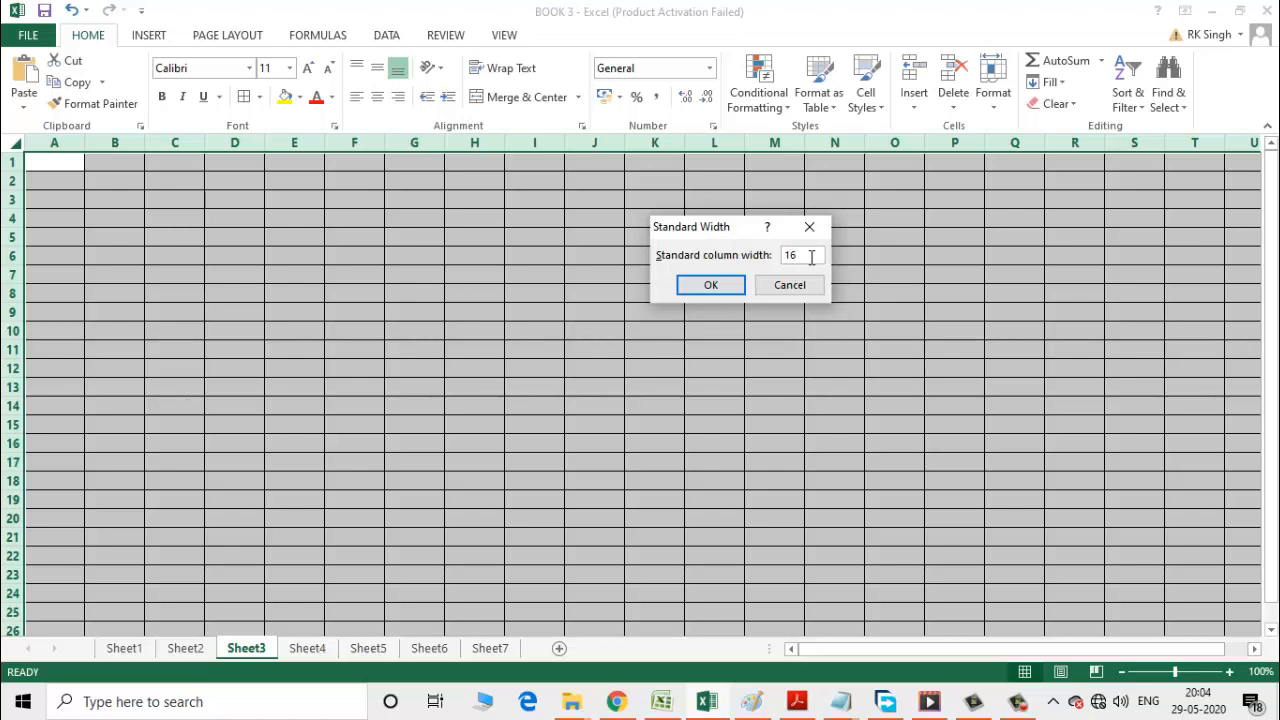
{"action": "left_click", "coordinate": [709, 287]}
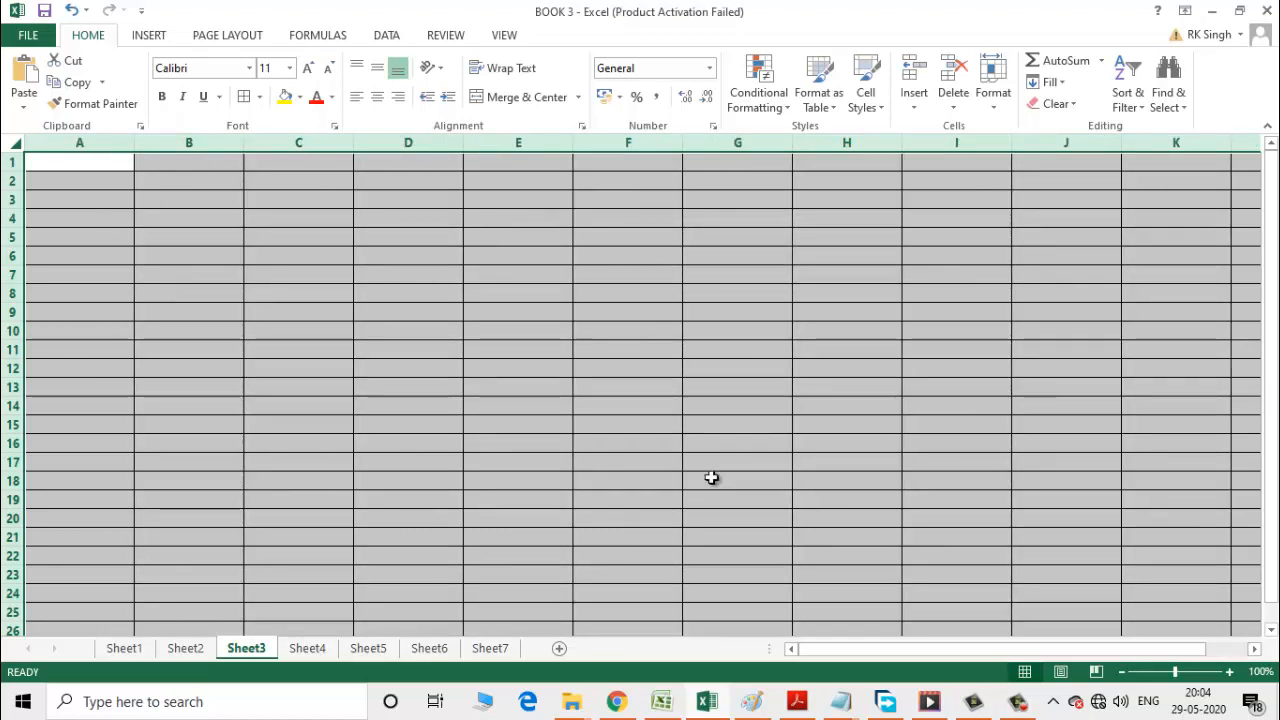
{"action": "left_click_drag", "start_coordinate": [1273, 424], "coordinate": [1274, 422]}
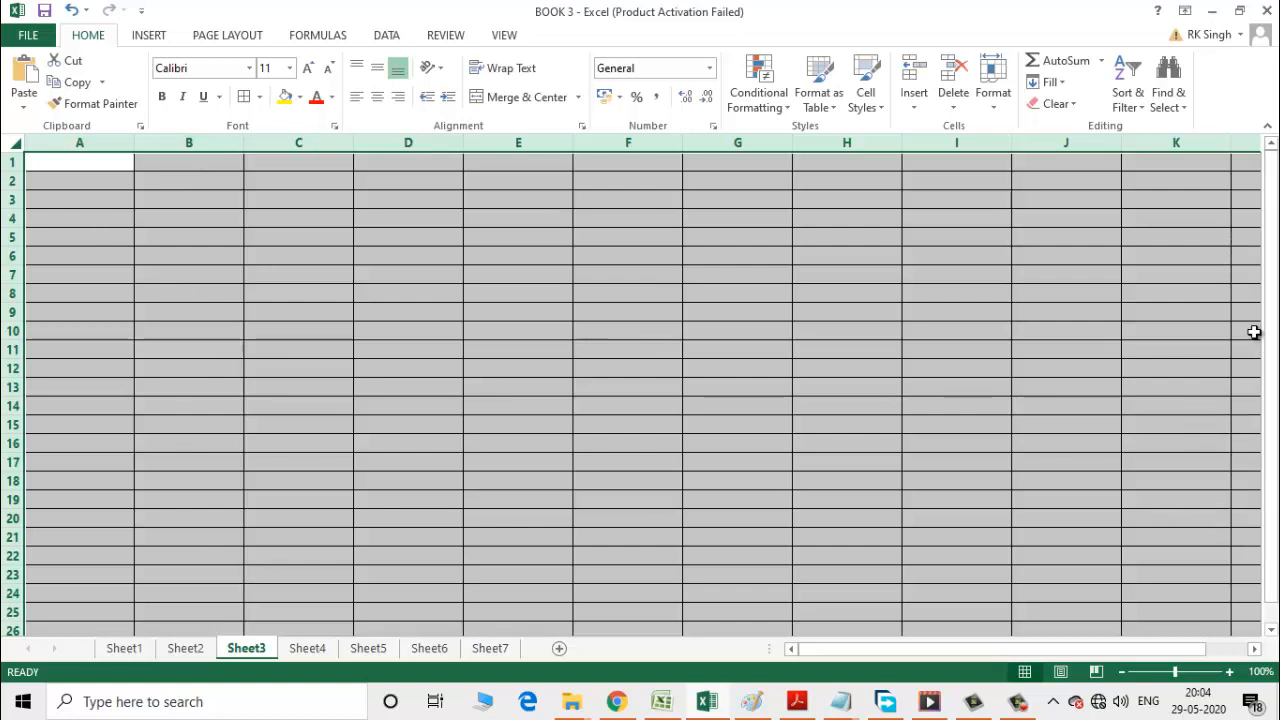
- Examine the uniform column widths and borders across Sheet3
{"action": "left_click_drag", "start_coordinate": [1273, 338], "coordinate": [1274, 352]}
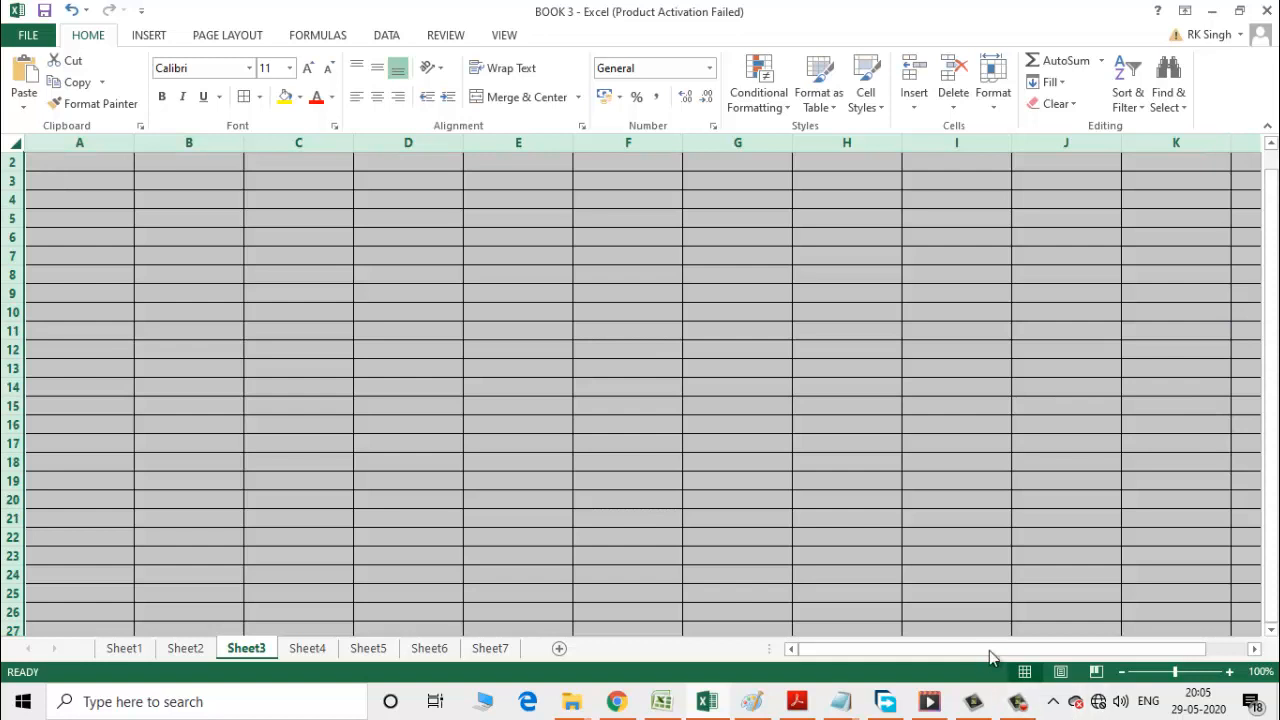
{"action": "left_click_drag", "start_coordinate": [992, 650], "coordinate": [1125, 641]}
{"action": "left_click_drag", "start_coordinate": [985, 641], "coordinate": [768, 634]}
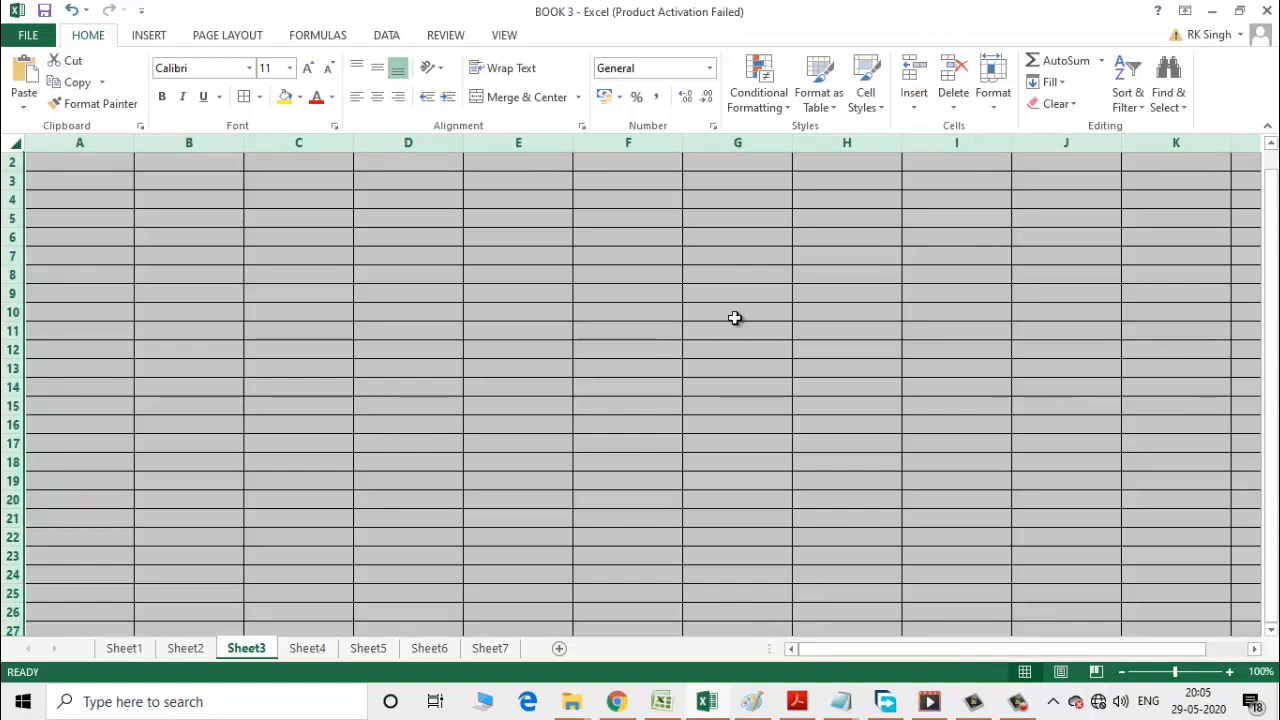
{"action": "left_click", "coordinate": [577, 296]}
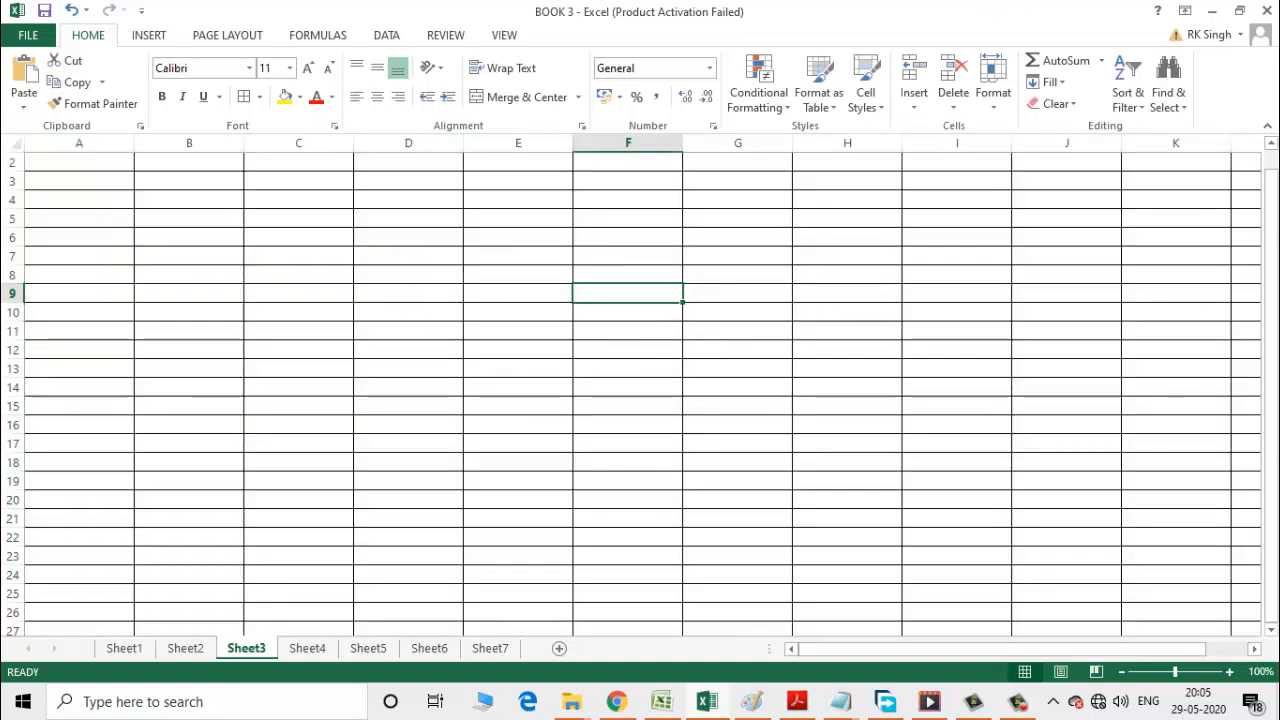
{"action": "left_click_drag", "start_coordinate": [1276, 224], "coordinate": [1266, 197]}
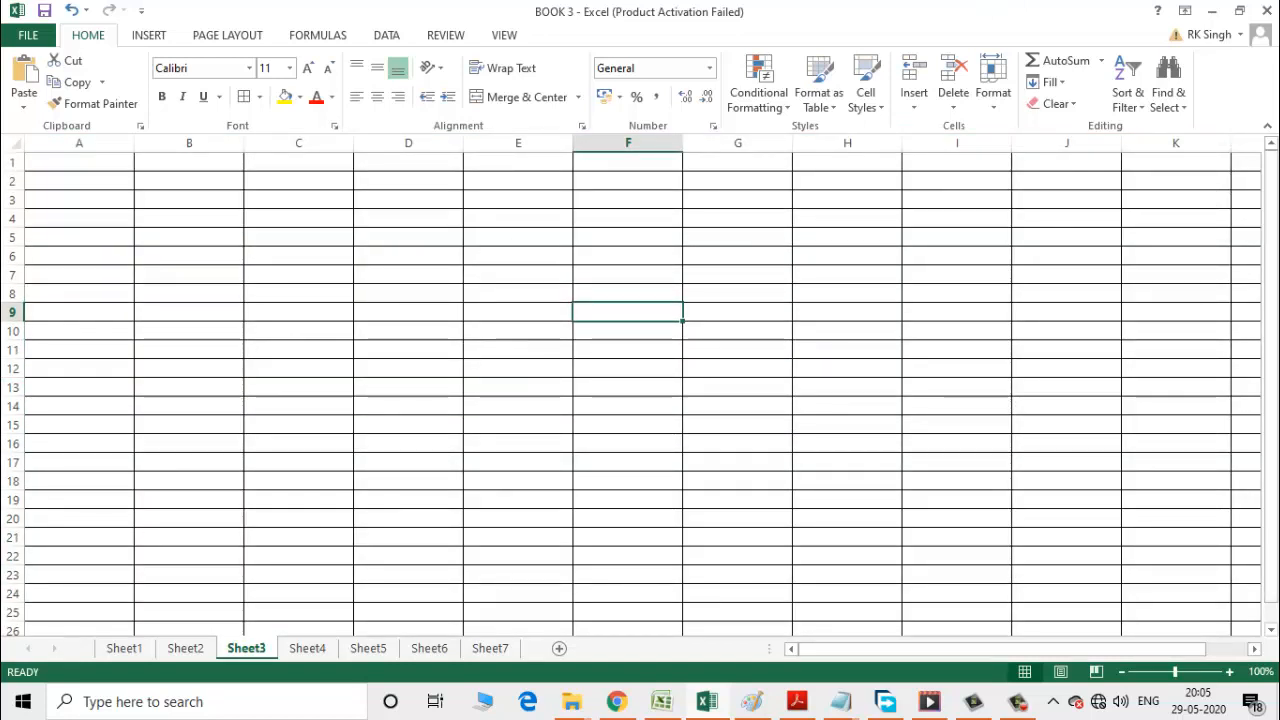
{"action": "mouse_move", "coordinate": [757, 703]}
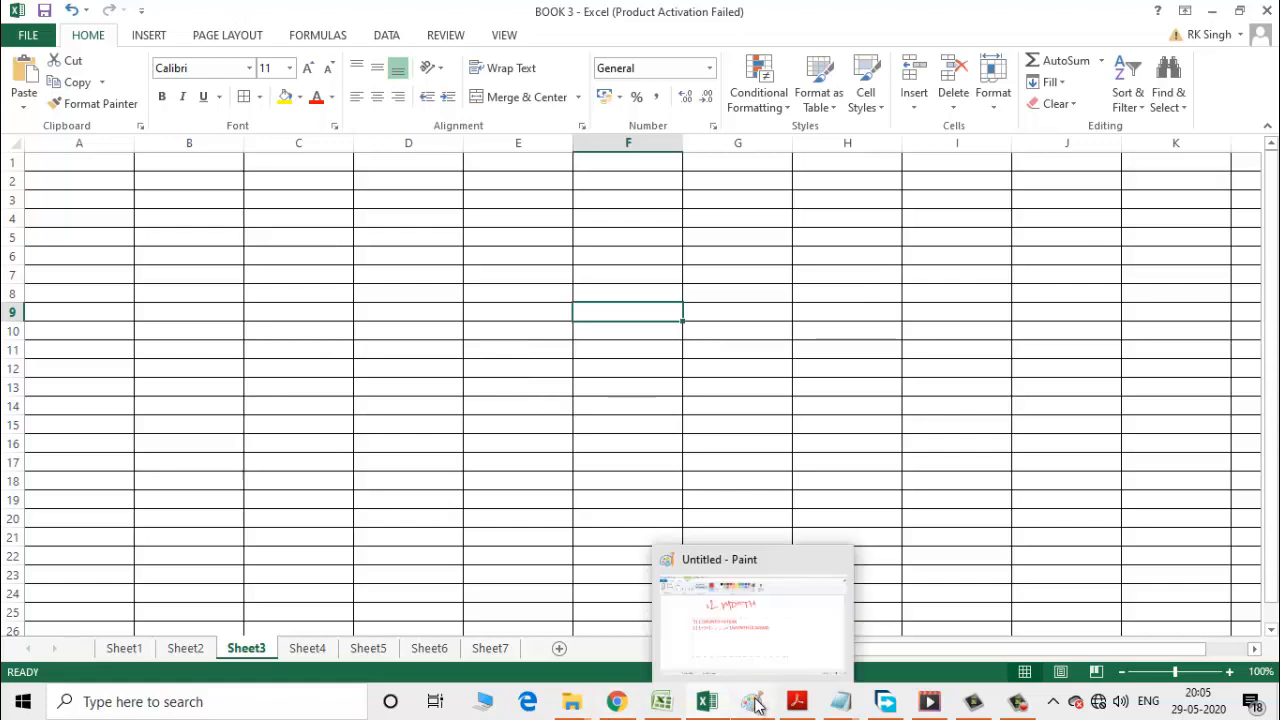
{"action": "mouse_move", "coordinate": [706, 703]}
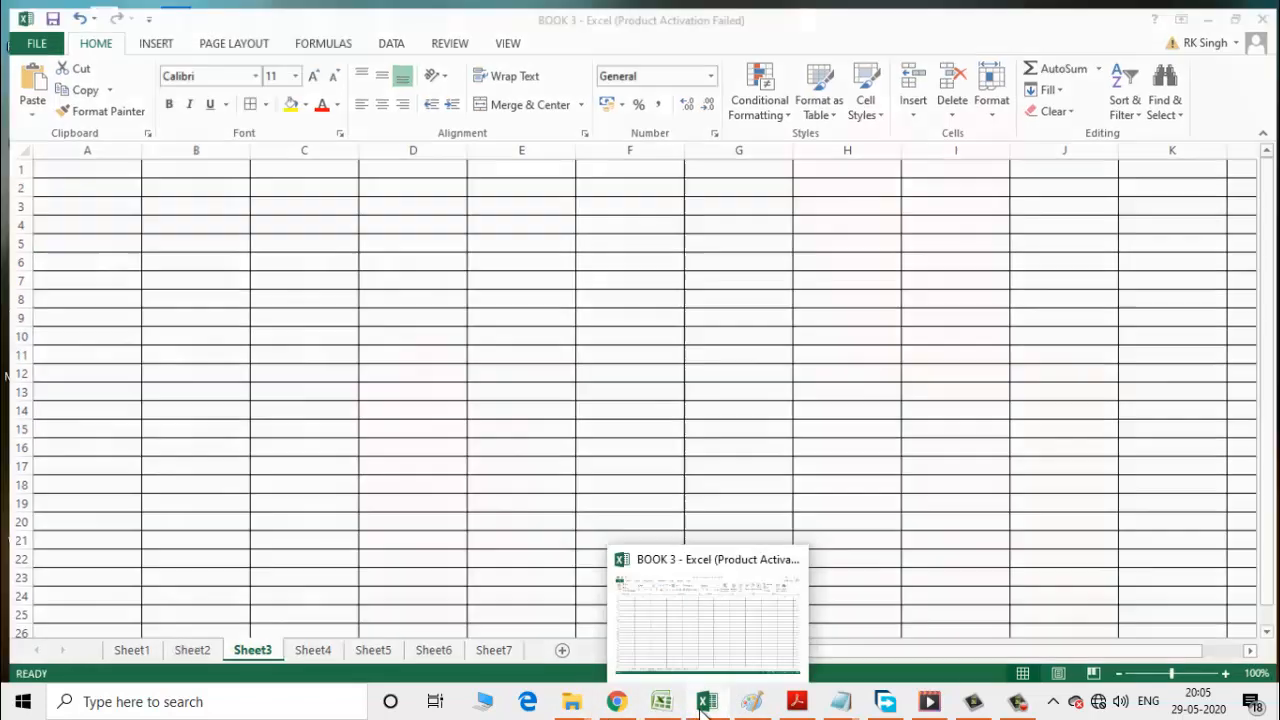
{"action": "left_click", "coordinate": [706, 703]}
- On Sheet2, manually widen columns F to J, from MATHS to TOTAL, together to one equal width
{"action": "left_click", "coordinate": [181, 655]}
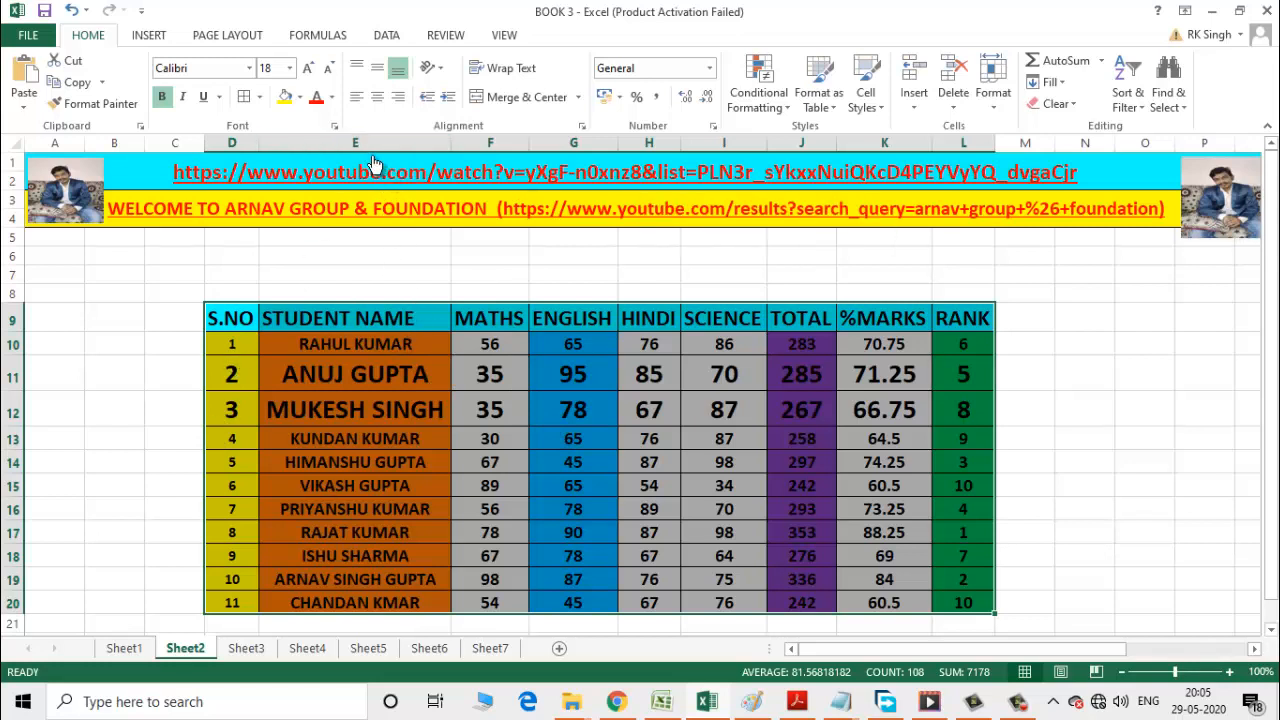
{"action": "left_click_drag", "start_coordinate": [386, 143], "coordinate": [777, 141]}
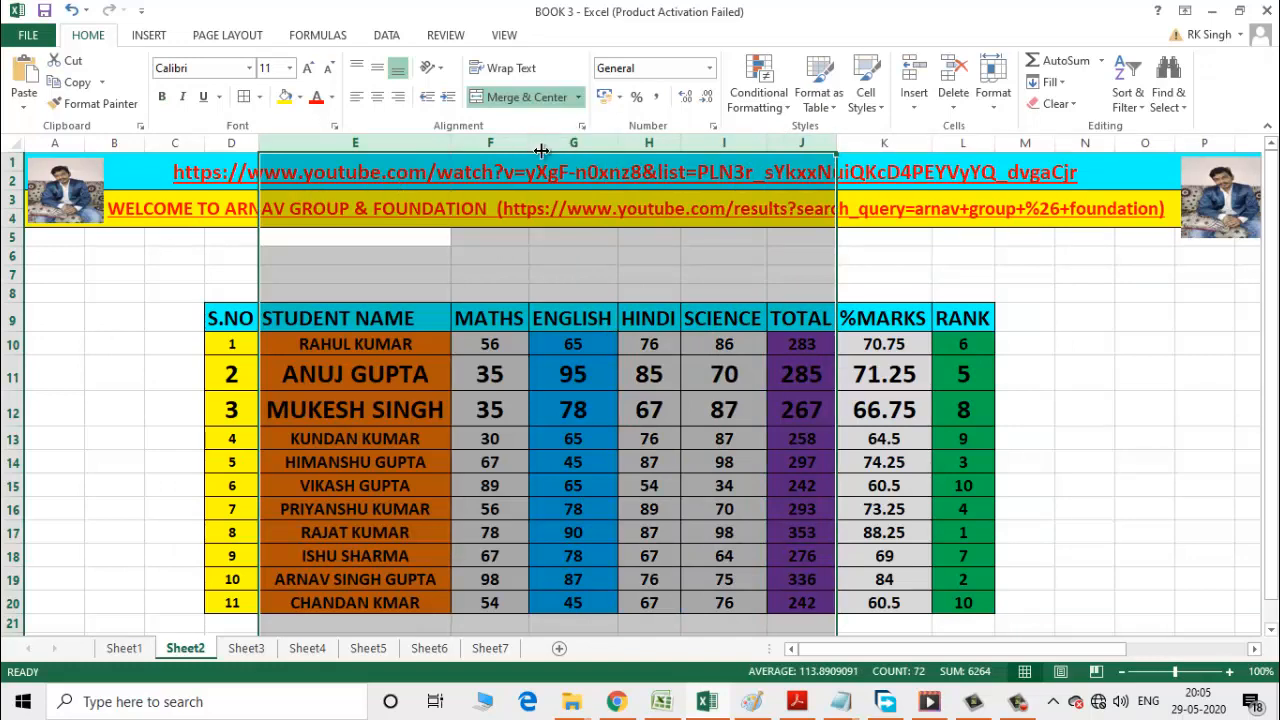
{"action": "left_click", "coordinate": [882, 343]}
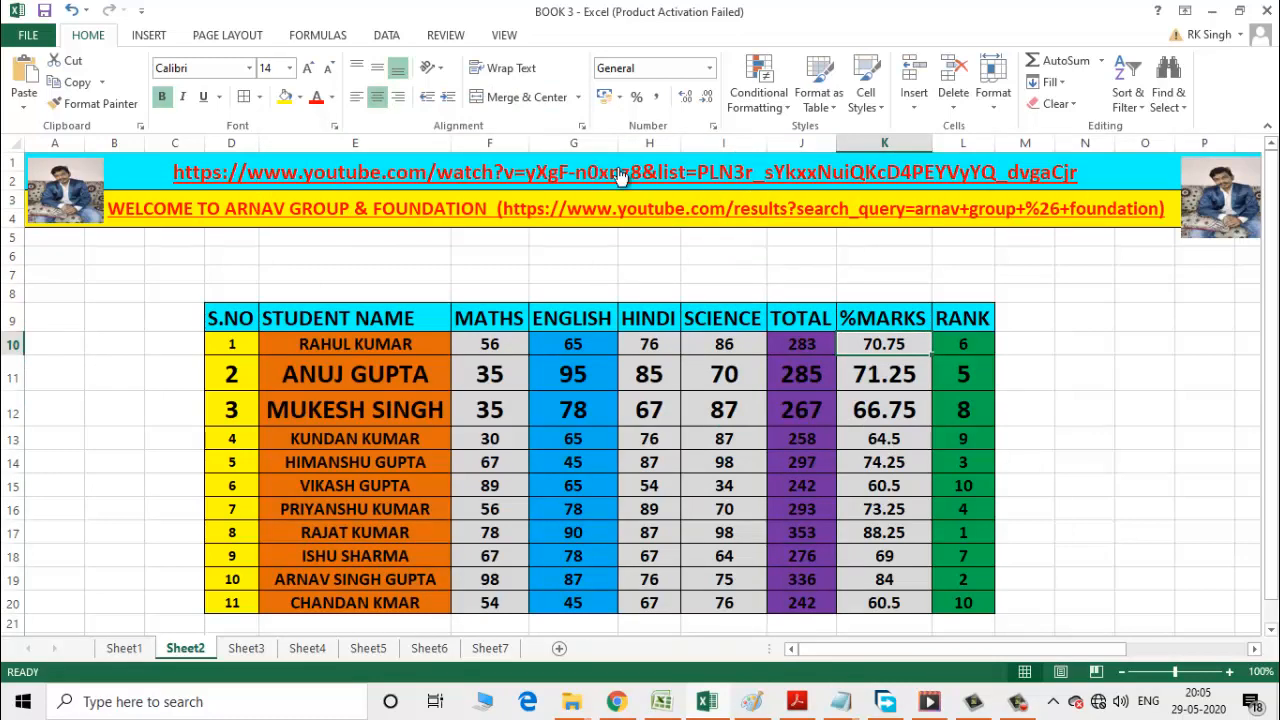
{"action": "left_click", "coordinate": [466, 143]}
{"action": "left_click_drag", "start_coordinate": [549, 308], "coordinate": [771, 271]}
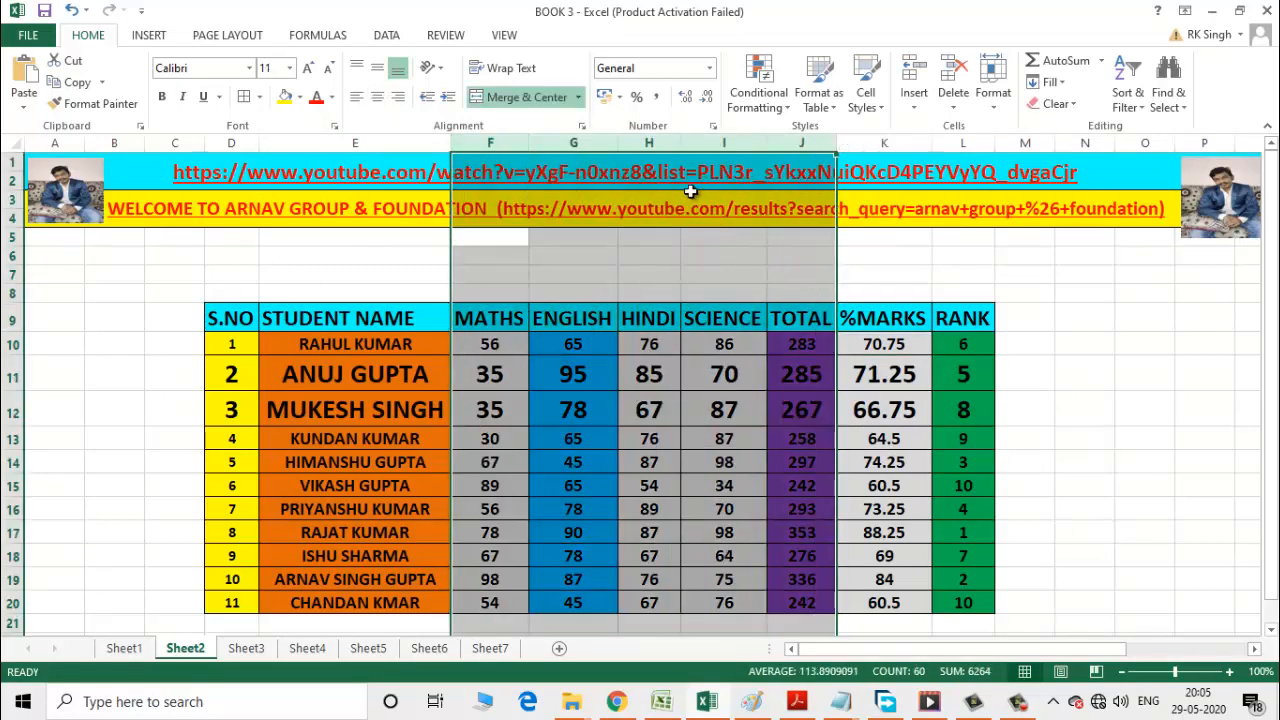
{"action": "left_click_drag", "start_coordinate": [679, 143], "coordinate": [720, 162]}
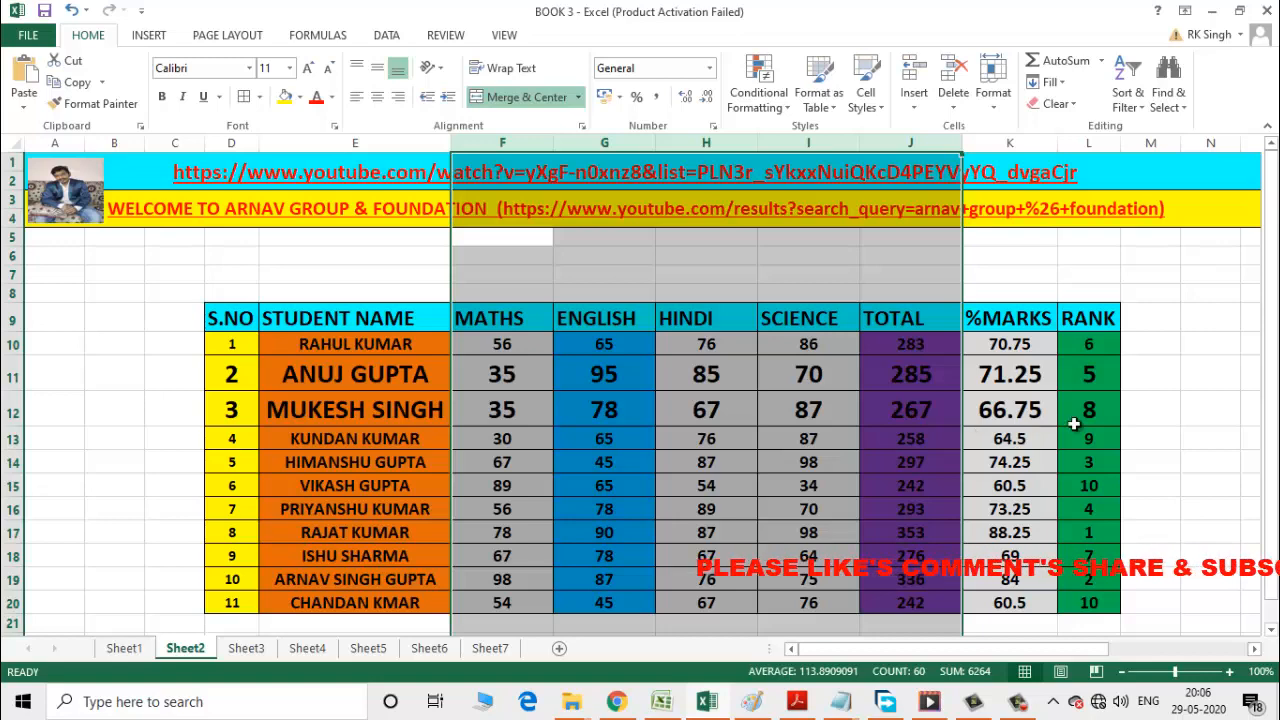
{"action": "left_click", "coordinate": [1146, 410]}
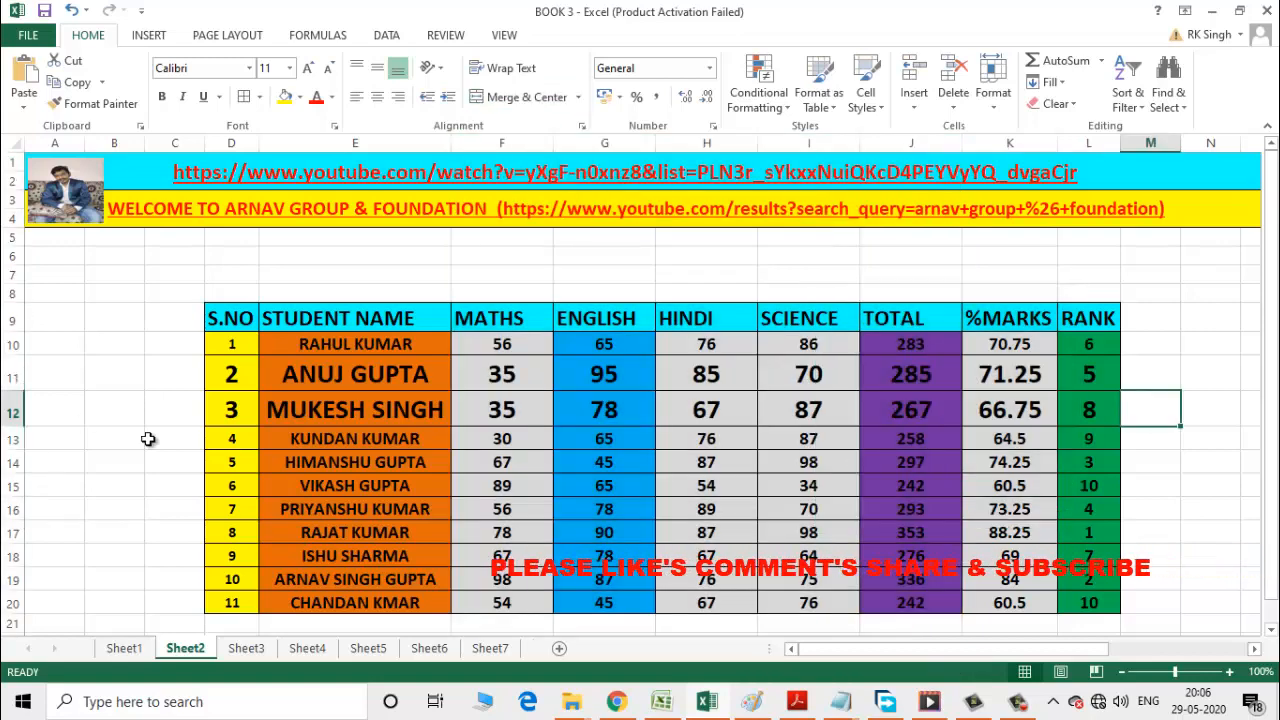
- Manually increase the height of row 14 in the marks table
{"action": "left_click_drag", "start_coordinate": [40, 414], "coordinate": [330, 490]}
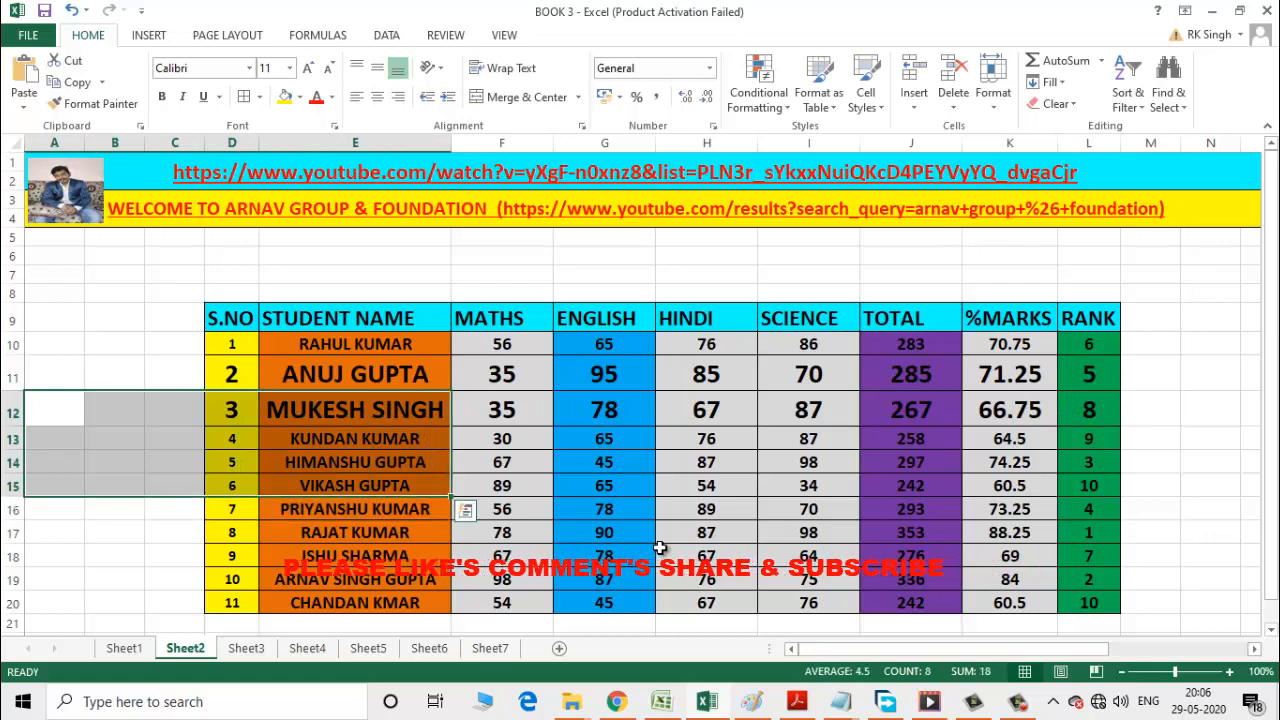
{"action": "left_click", "coordinate": [666, 550]}
{"action": "left_click_drag", "start_coordinate": [45, 416], "coordinate": [1167, 603]}
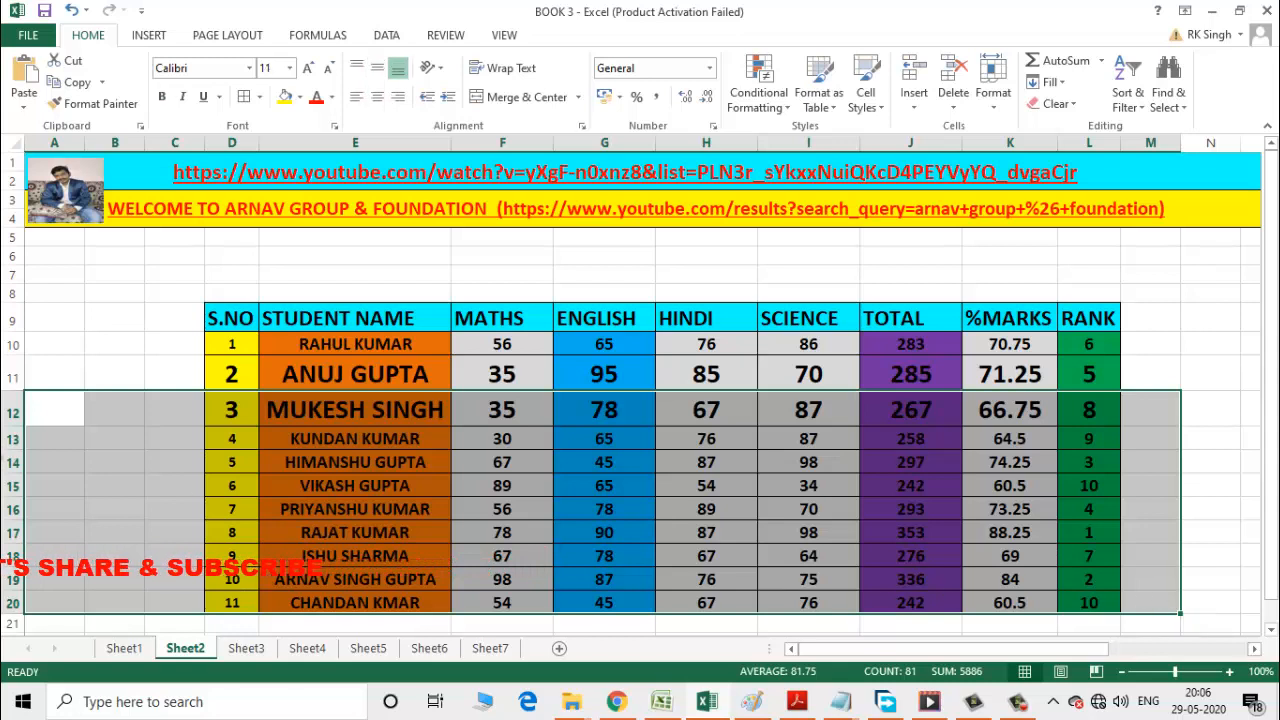
{"action": "left_click_drag", "start_coordinate": [18, 471], "coordinate": [15, 505]}
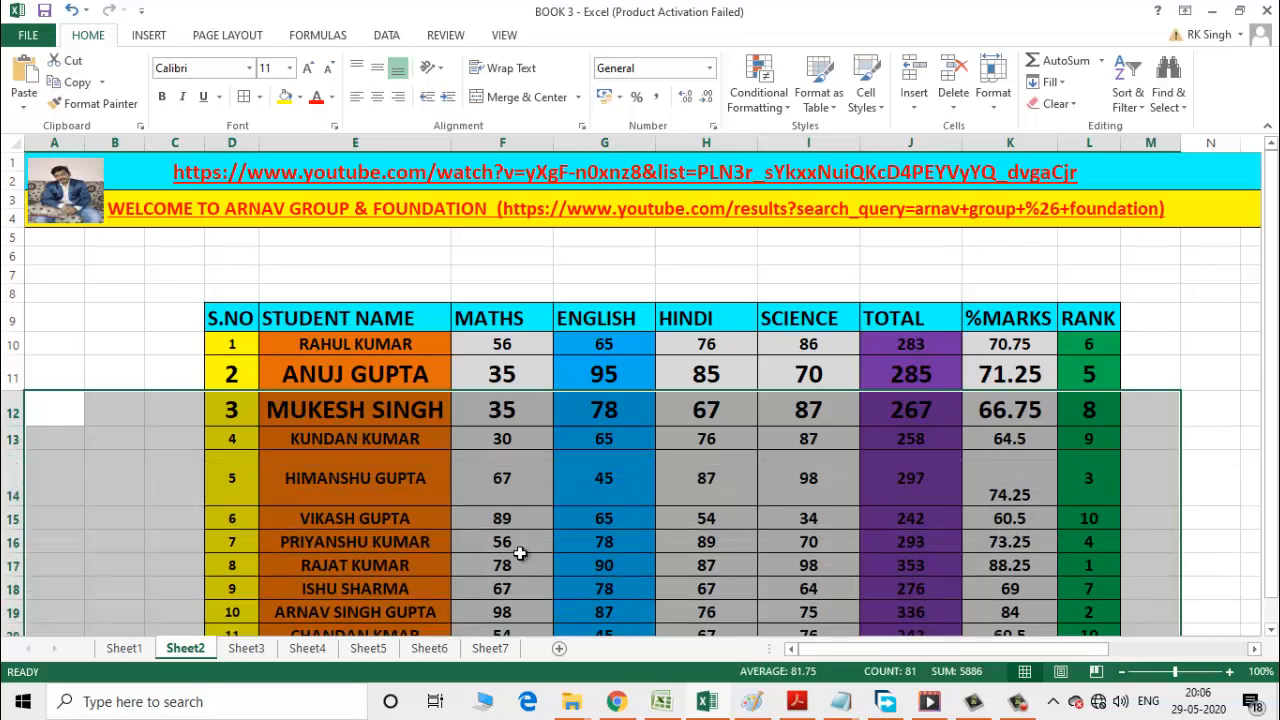
{"action": "left_click", "coordinate": [830, 288]}
{"action": "left_click_drag", "start_coordinate": [1277, 345], "coordinate": [1273, 353]}
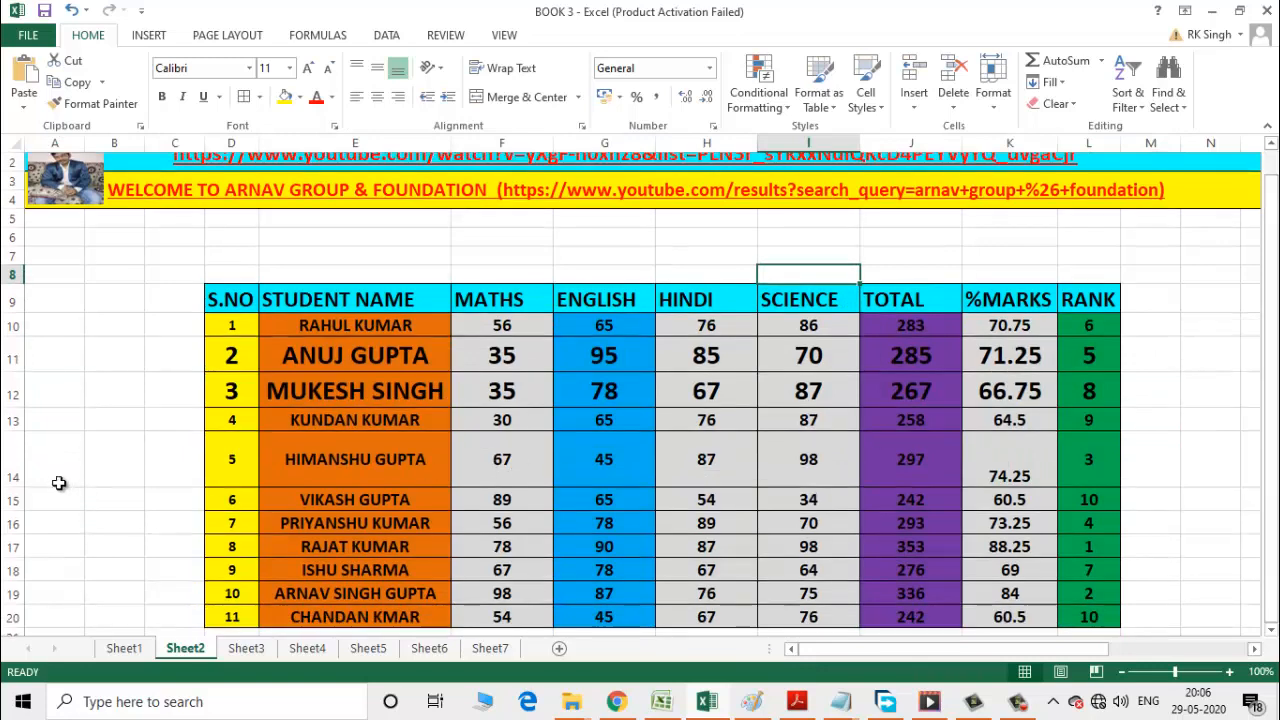
- Manually increase the heights of rows 15 and 16 in the marks table
{"action": "left_click_drag", "start_coordinate": [30, 481], "coordinate": [105, 551]}
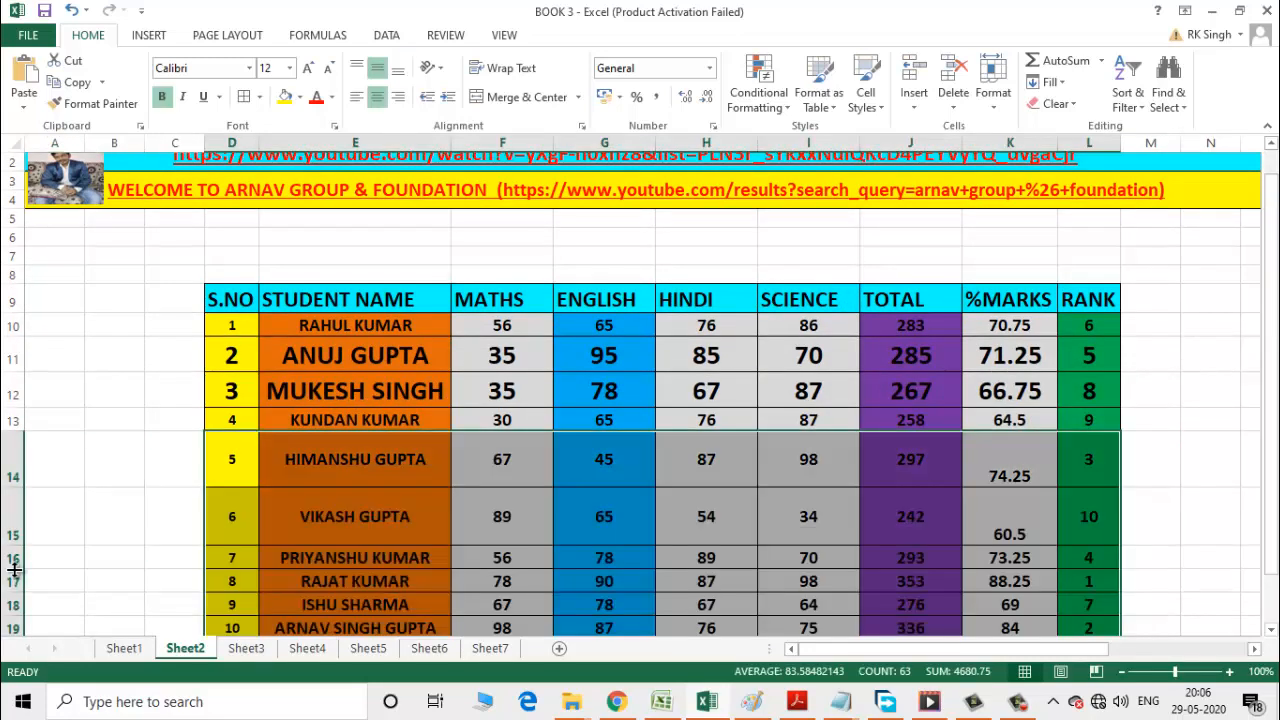
{"action": "left_click_drag", "start_coordinate": [14, 568], "coordinate": [14, 592]}
{"action": "left_click", "coordinate": [1152, 497]}
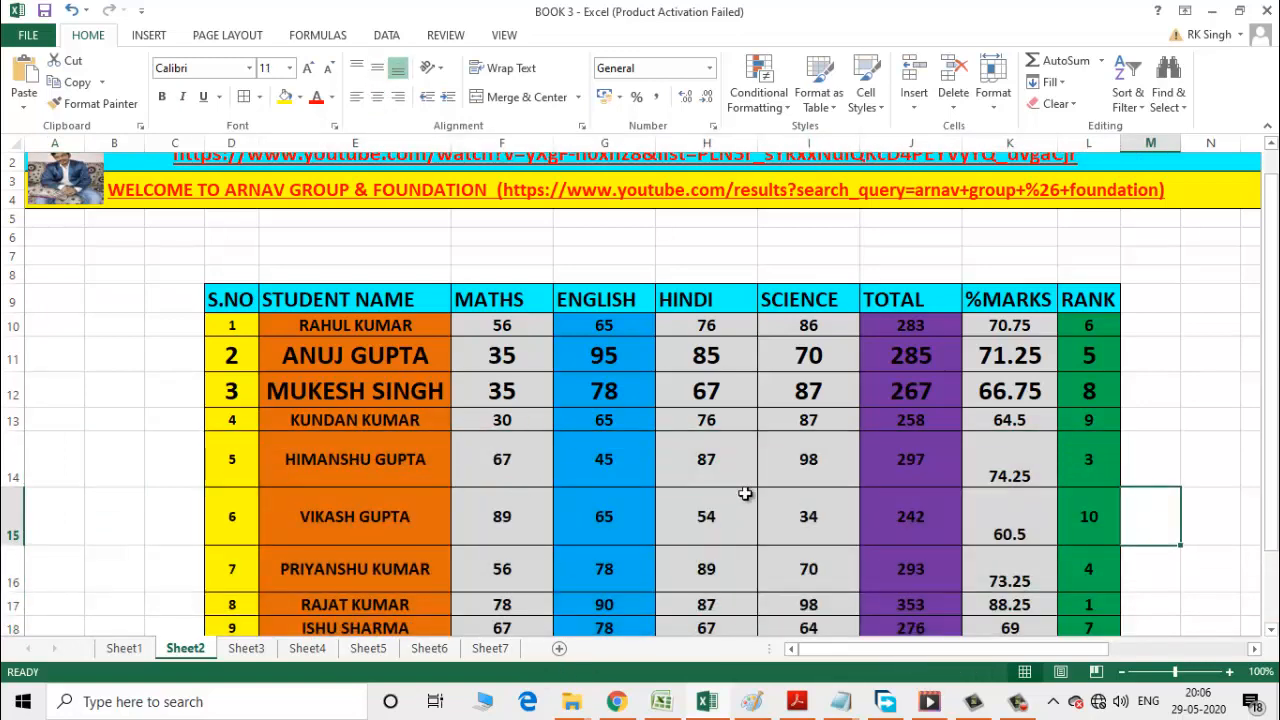
{"action": "left_click_drag", "start_coordinate": [1276, 340], "coordinate": [1270, 476]}
{"action": "left_click_drag", "start_coordinate": [1274, 425], "coordinate": [1274, 345]}
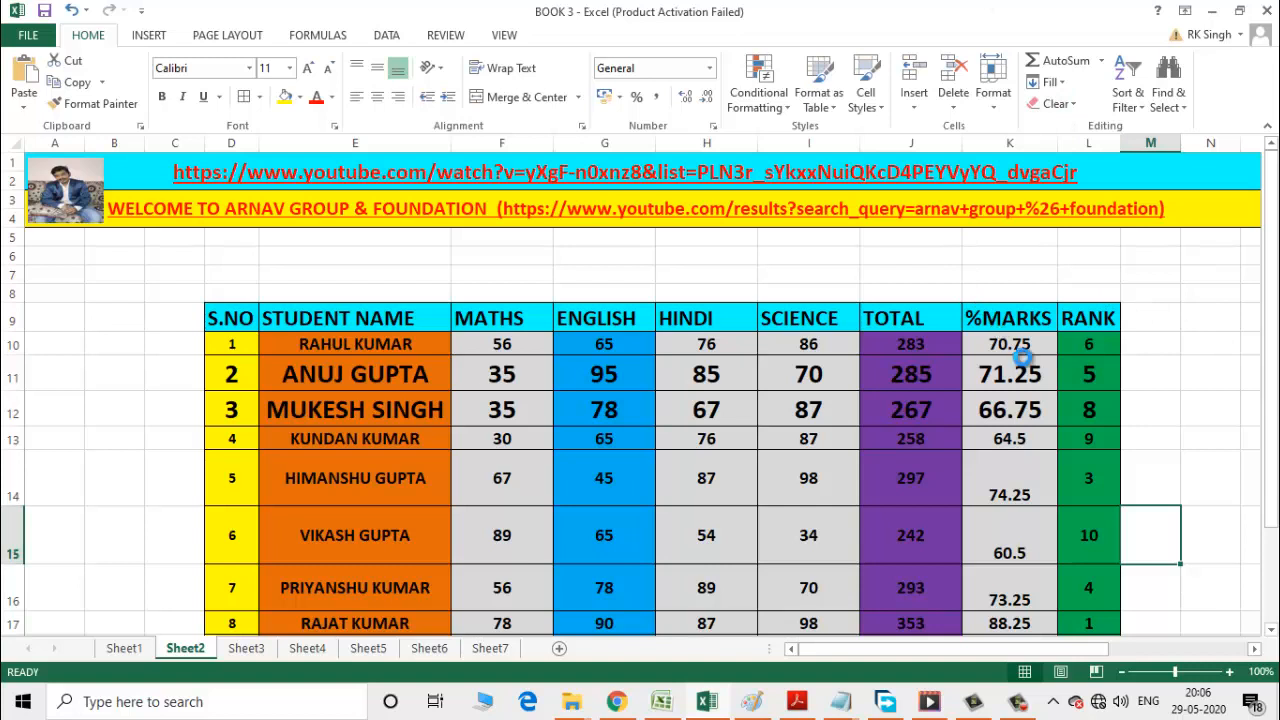
- Undo the height changes made to rows 14, 15 and 16
{"action": "key", "text": "ctrl+z"}
{"action": "key", "text": "ctrl+z"}
{"action": "key", "text": "ctrl+z"}
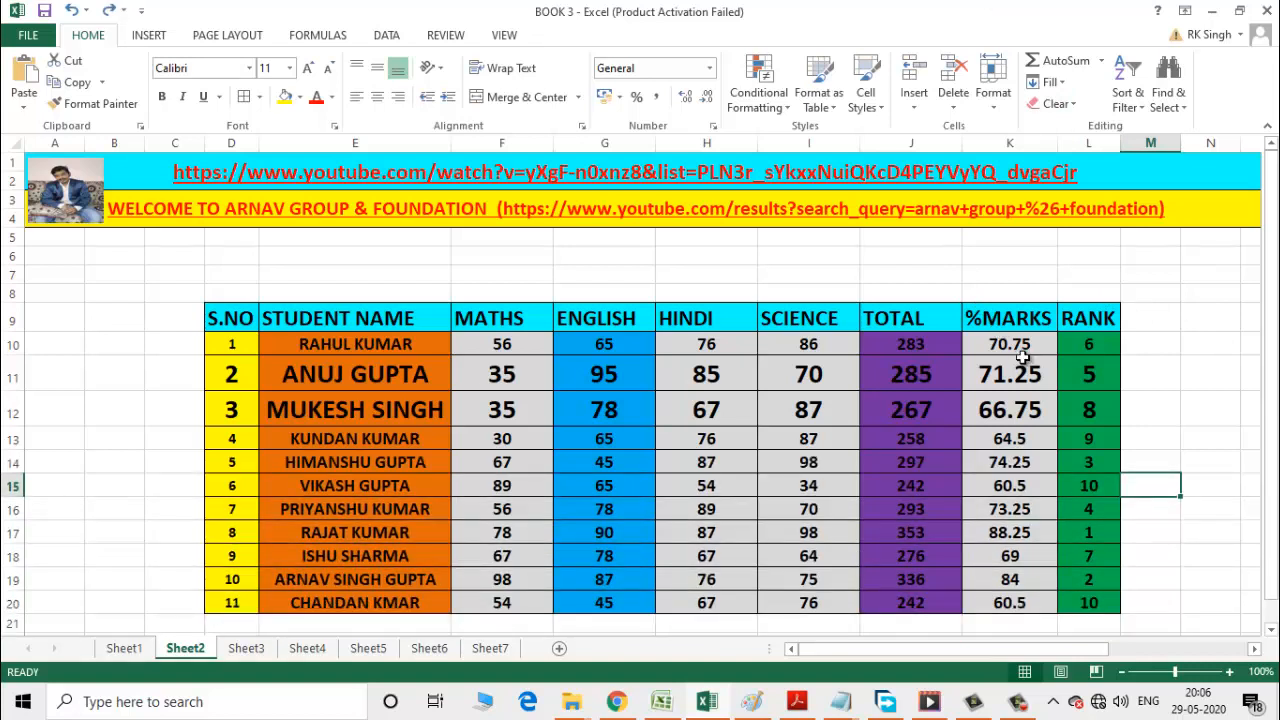
{"action": "left_click", "coordinate": [996, 110]}
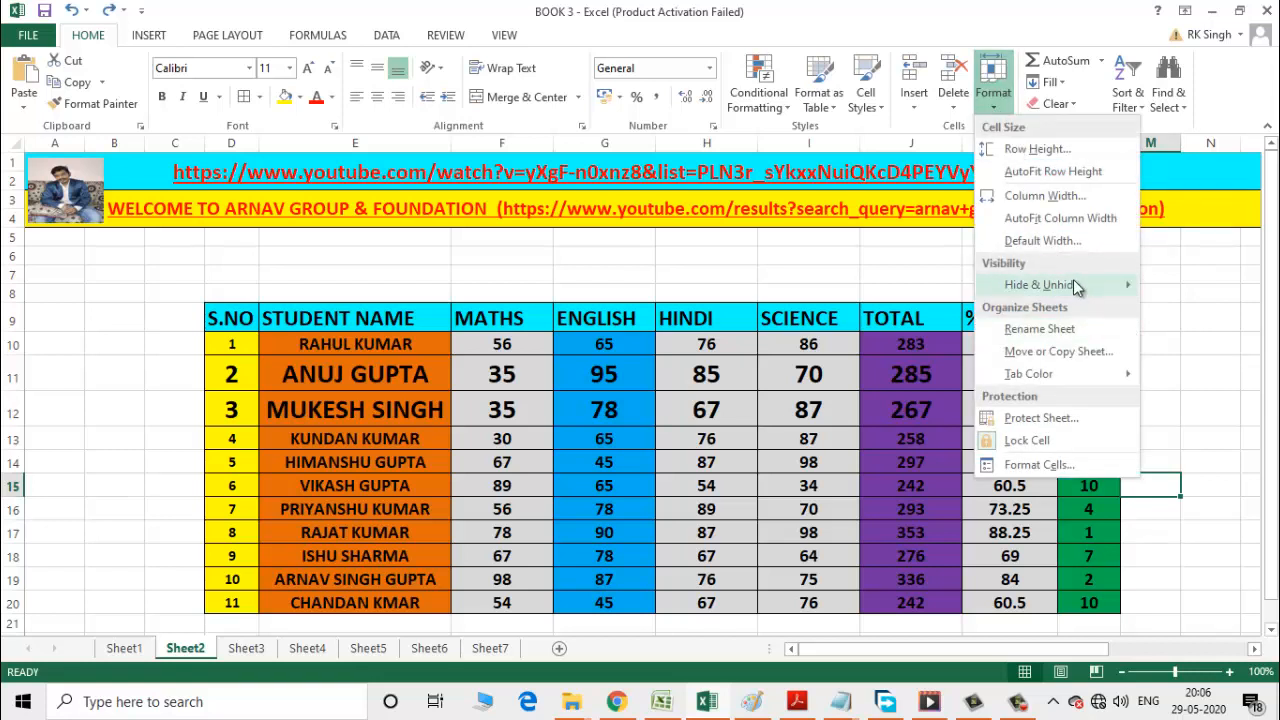
{"action": "mouse_move", "coordinate": [1075, 284]}
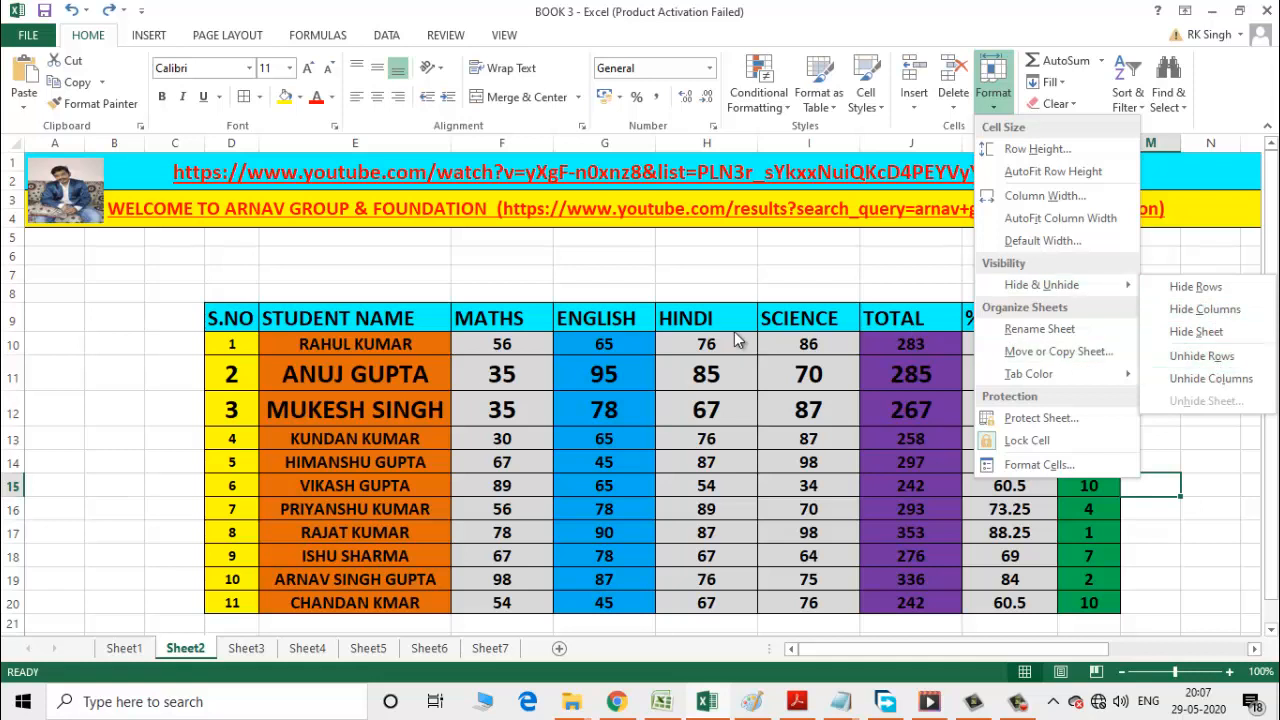
{"action": "left_click", "coordinate": [176, 394]}
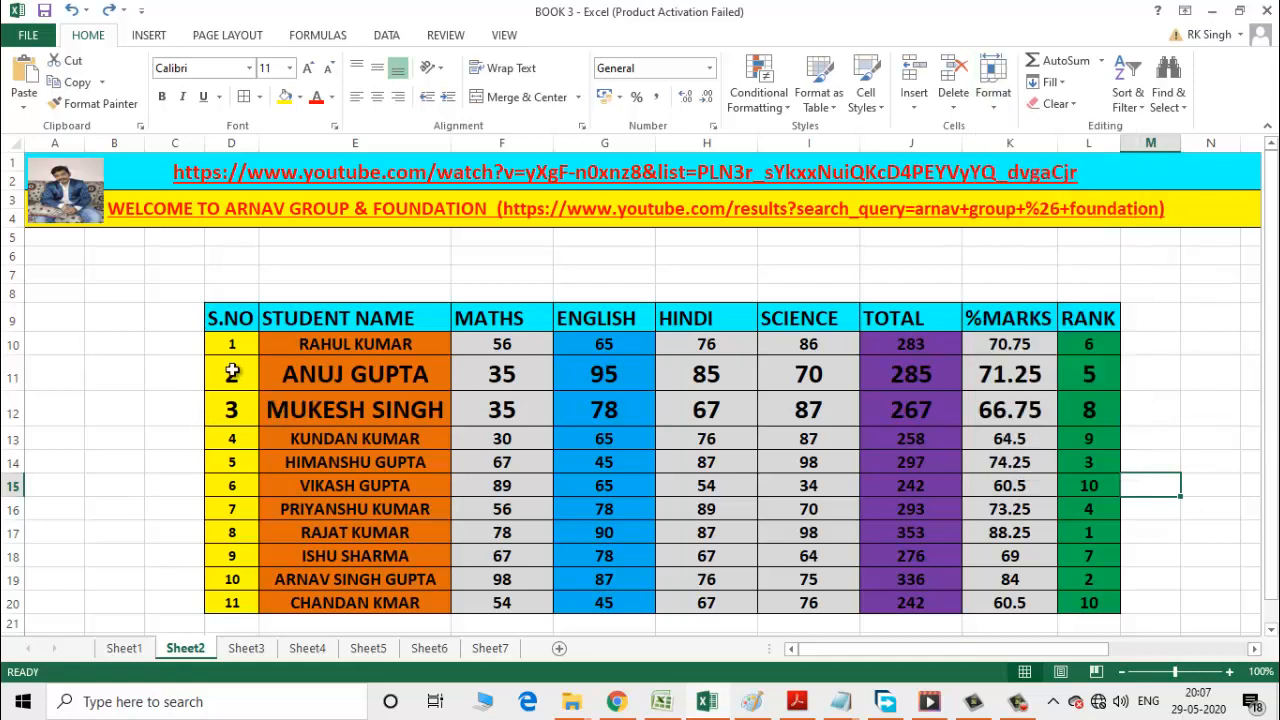
- Hide rows 11 and 12 of the marks table, holding serial numbers 2 and 3
{"action": "left_click_drag", "start_coordinate": [229, 374], "coordinate": [1095, 404]}
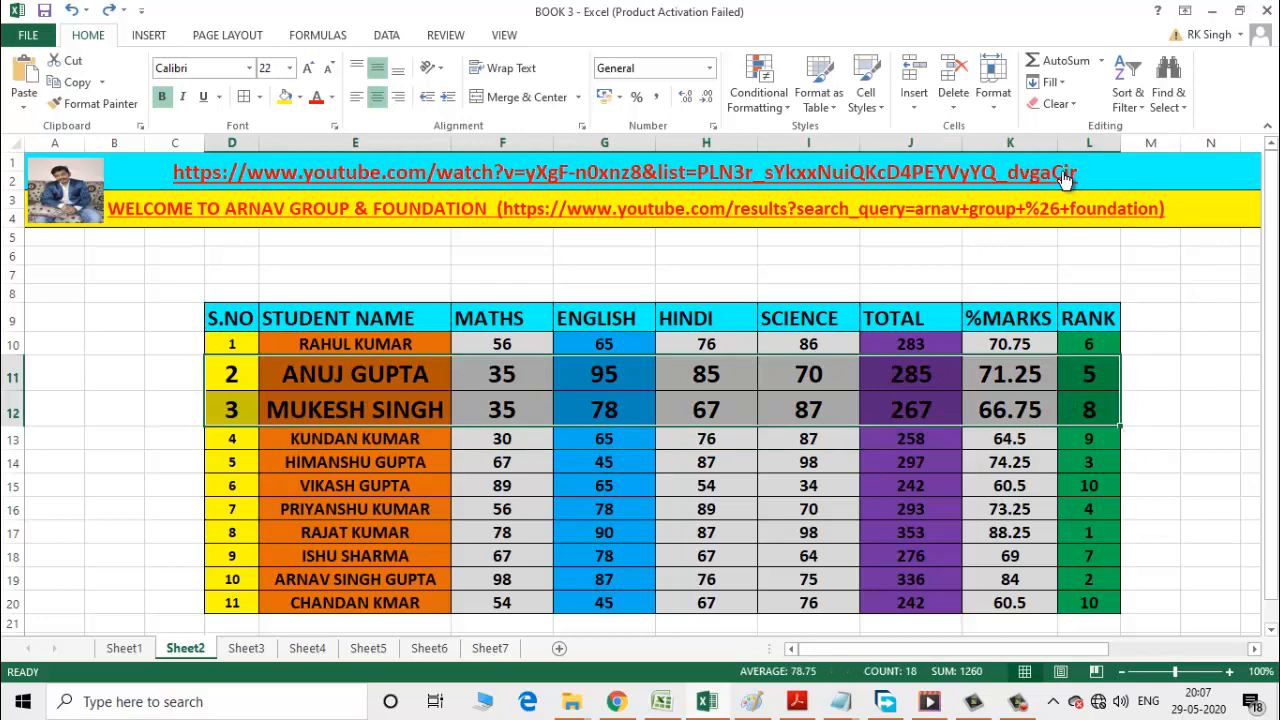
{"action": "left_click", "coordinate": [997, 113]}
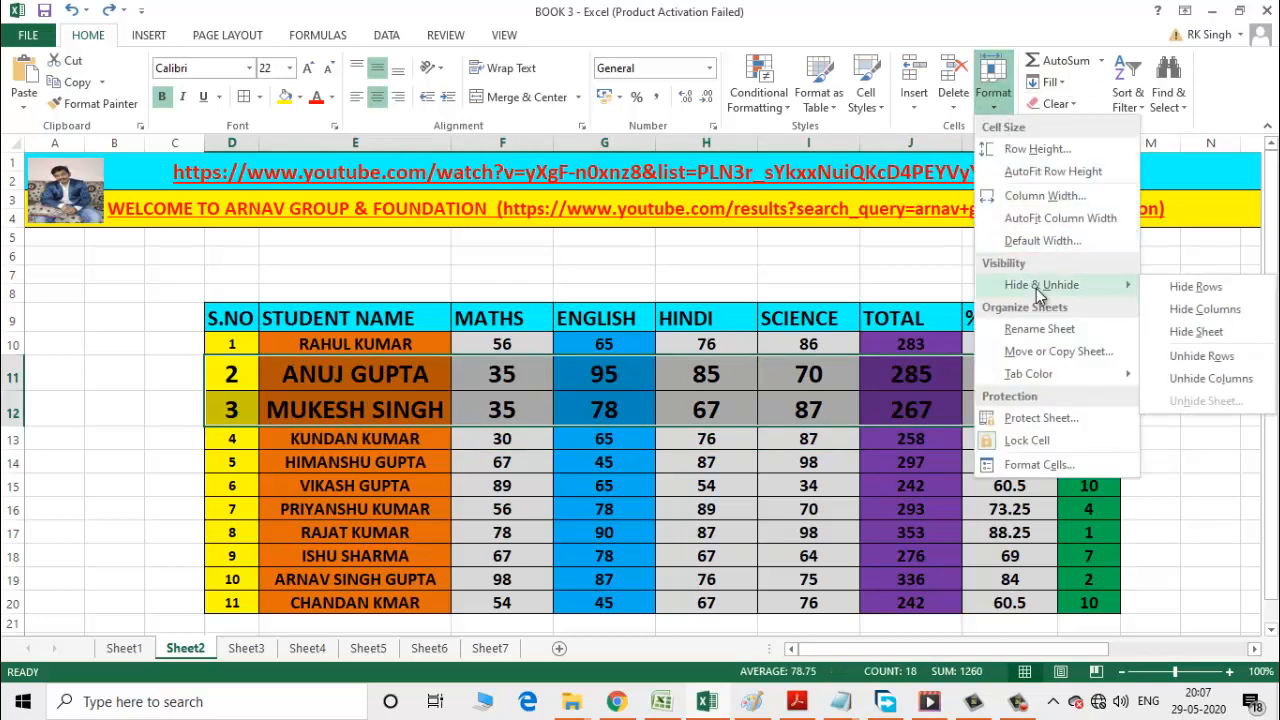
{"action": "left_click", "coordinate": [1180, 290]}
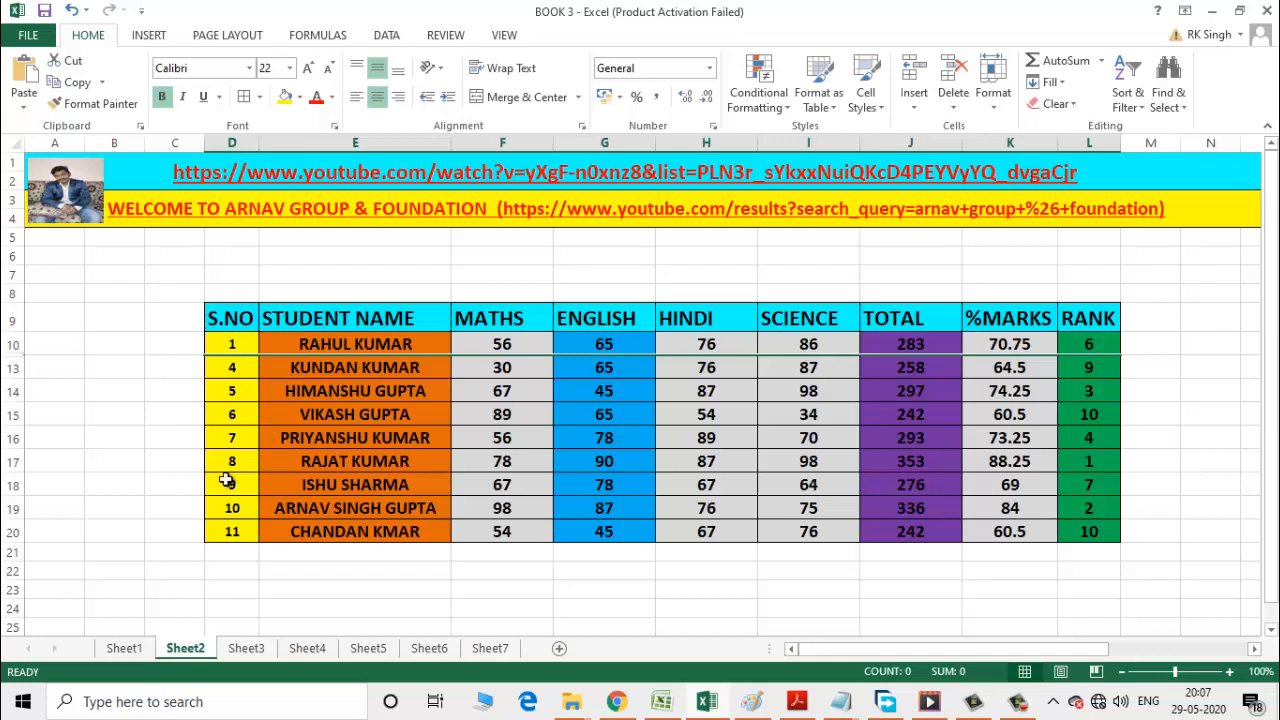
- Hide rows 17 to 19 of the marks table, holding serial numbers 8 to 10
{"action": "left_click_drag", "start_coordinate": [217, 462], "coordinate": [1122, 498]}
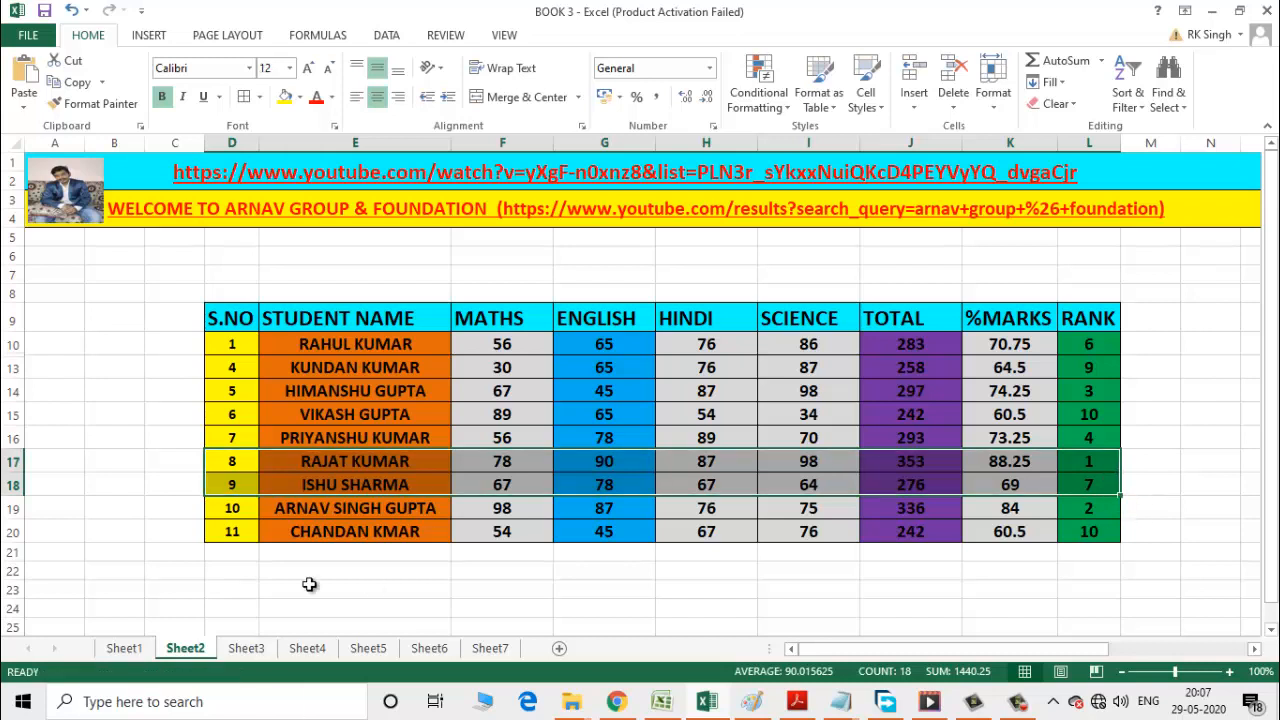
{"action": "left_click", "coordinate": [240, 571]}
{"action": "left_click_drag", "start_coordinate": [230, 462], "coordinate": [1084, 511]}
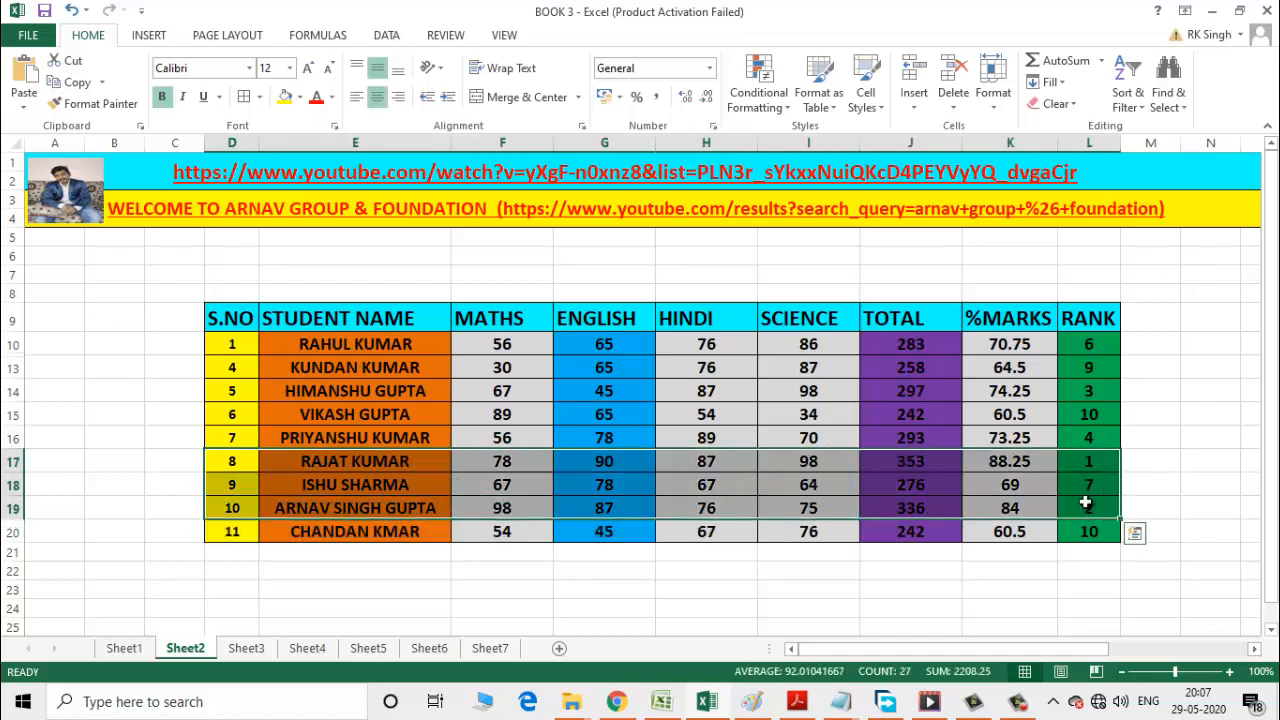
{"action": "left_click", "coordinate": [996, 100]}
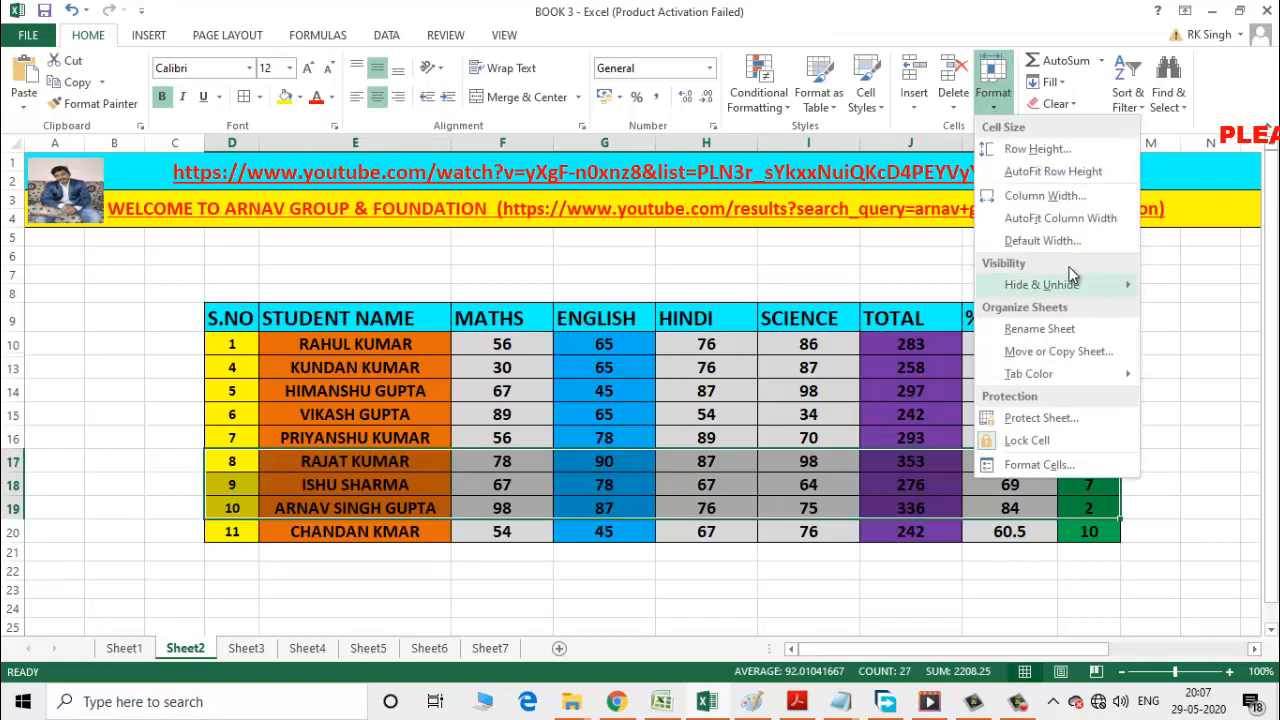
{"action": "mouse_move", "coordinate": [1065, 290]}
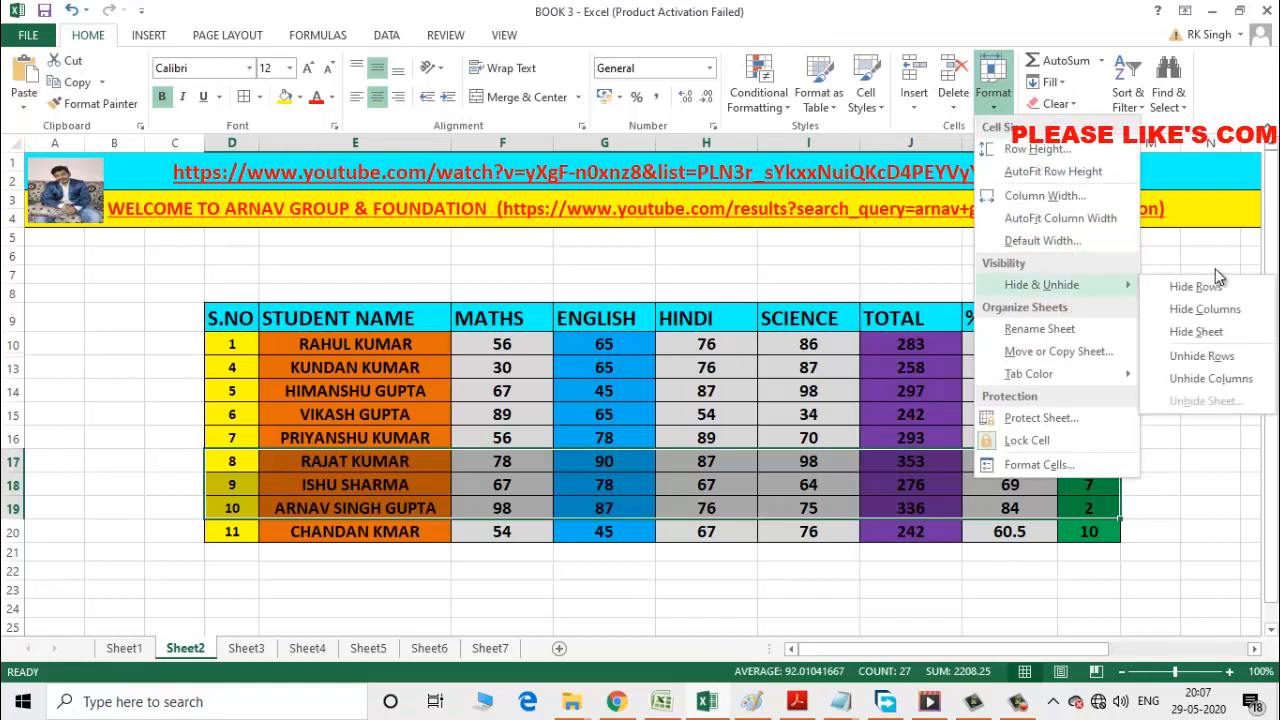
{"action": "left_click", "coordinate": [1198, 290]}
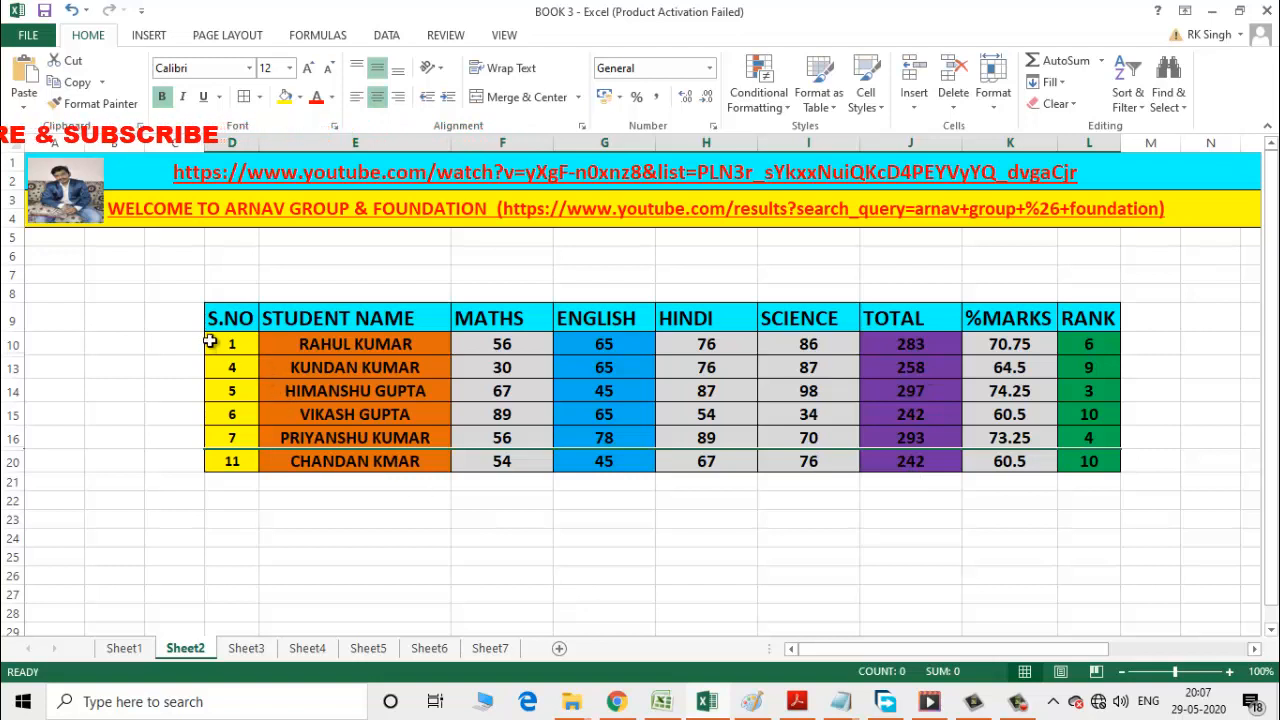
- Unhide the rows between rows 10 and 13 of the marks table
{"action": "left_click_drag", "start_coordinate": [220, 346], "coordinate": [1108, 368]}
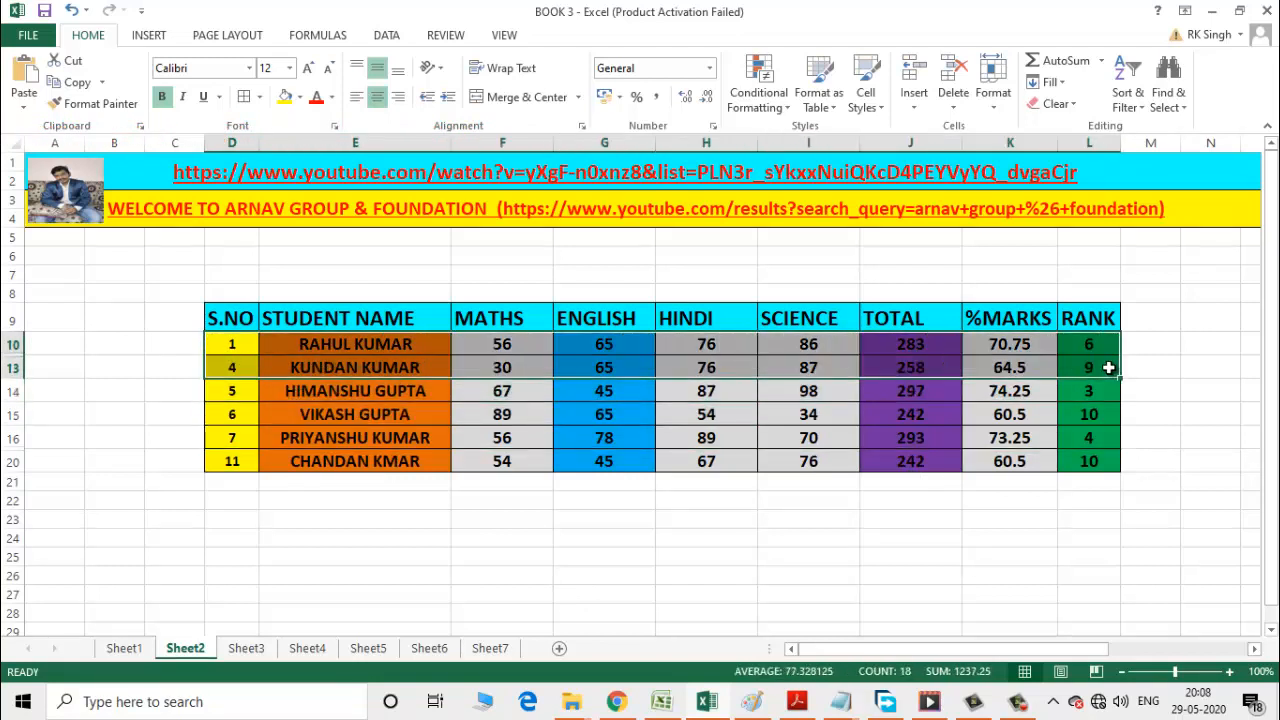
{"action": "left_click", "coordinate": [995, 110]}
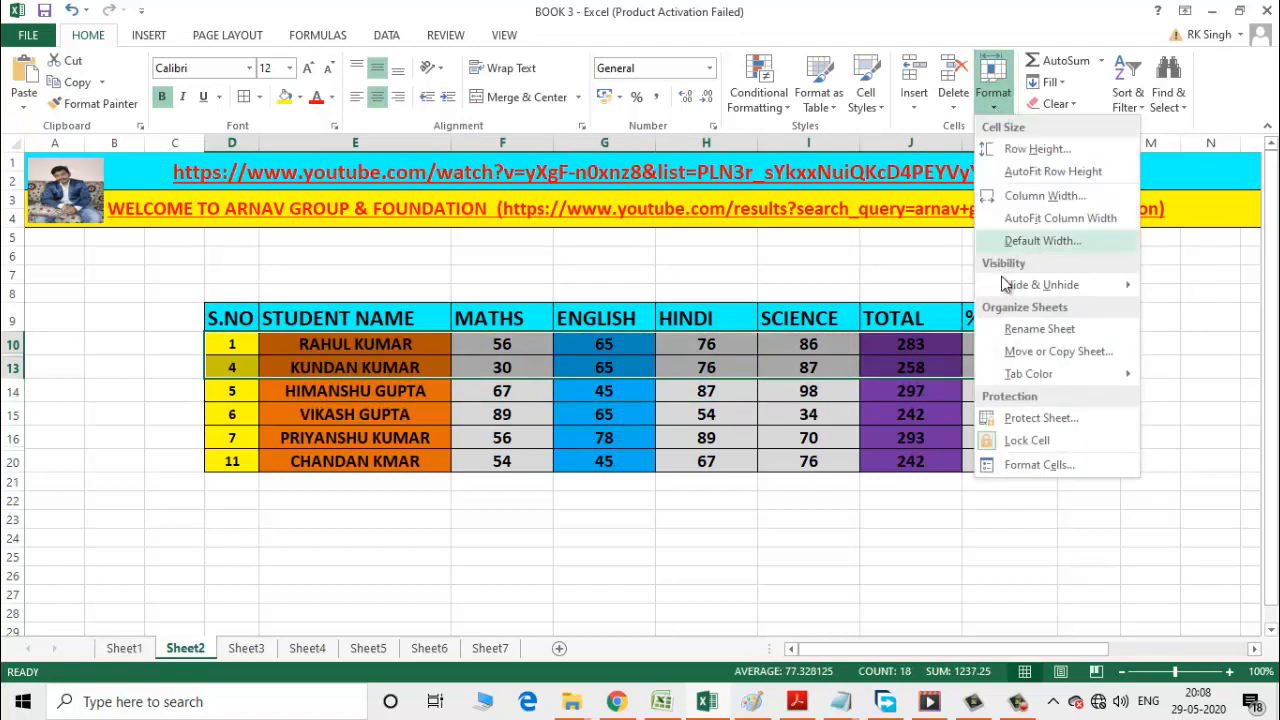
{"action": "mouse_move", "coordinate": [1025, 285]}
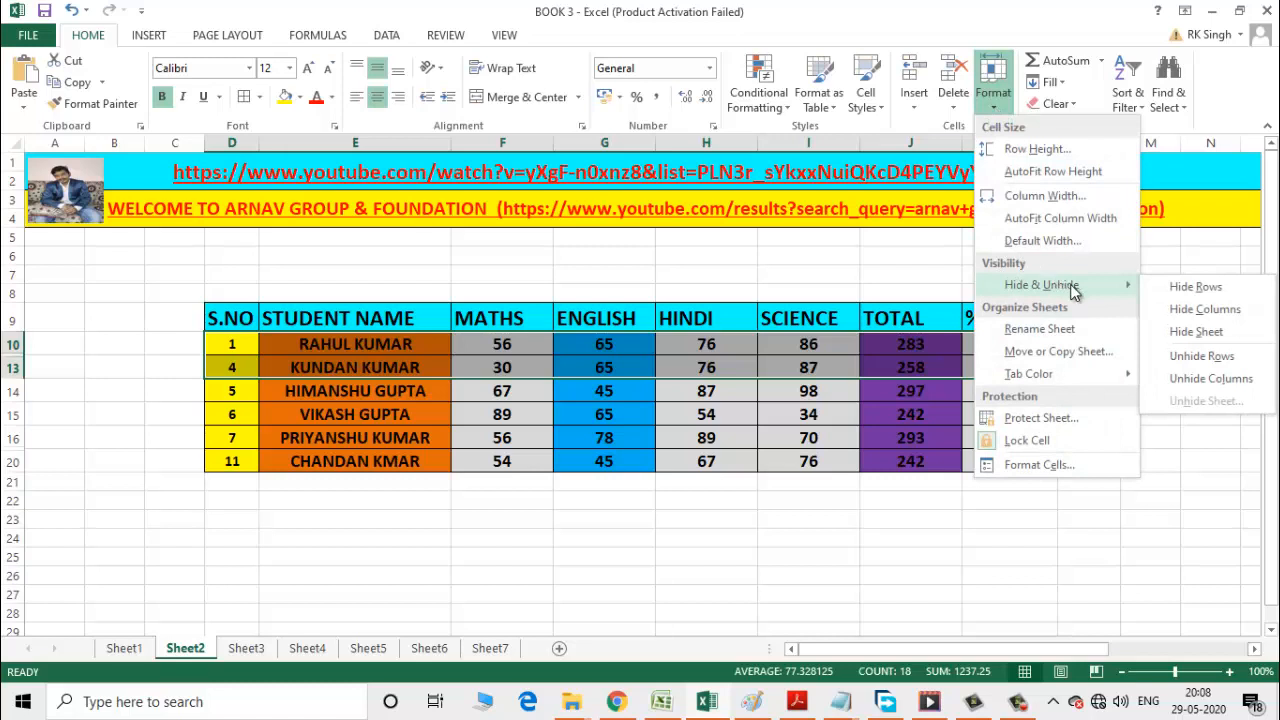
{"action": "left_click", "coordinate": [1202, 356]}
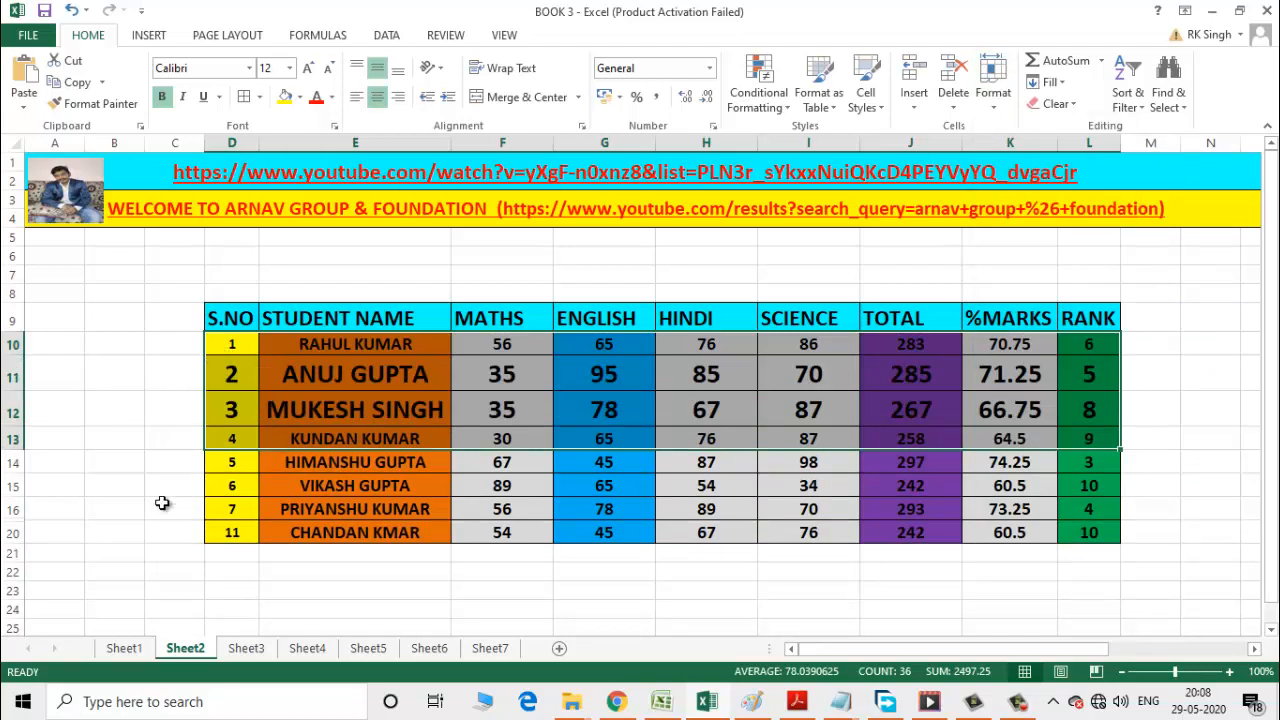
- Unhide the rows between rows 16 and 20 of the marks table
{"action": "left_click", "coordinate": [181, 551]}
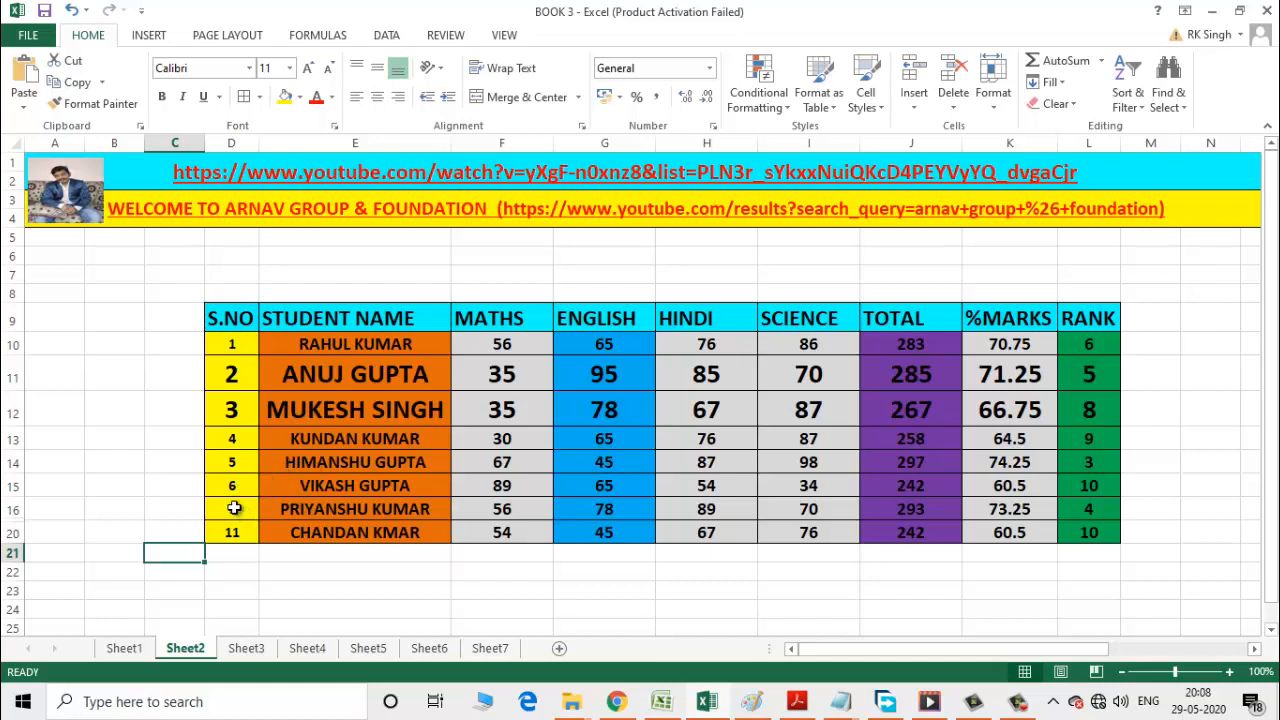
{"action": "left_click_drag", "start_coordinate": [234, 508], "coordinate": [1089, 528]}
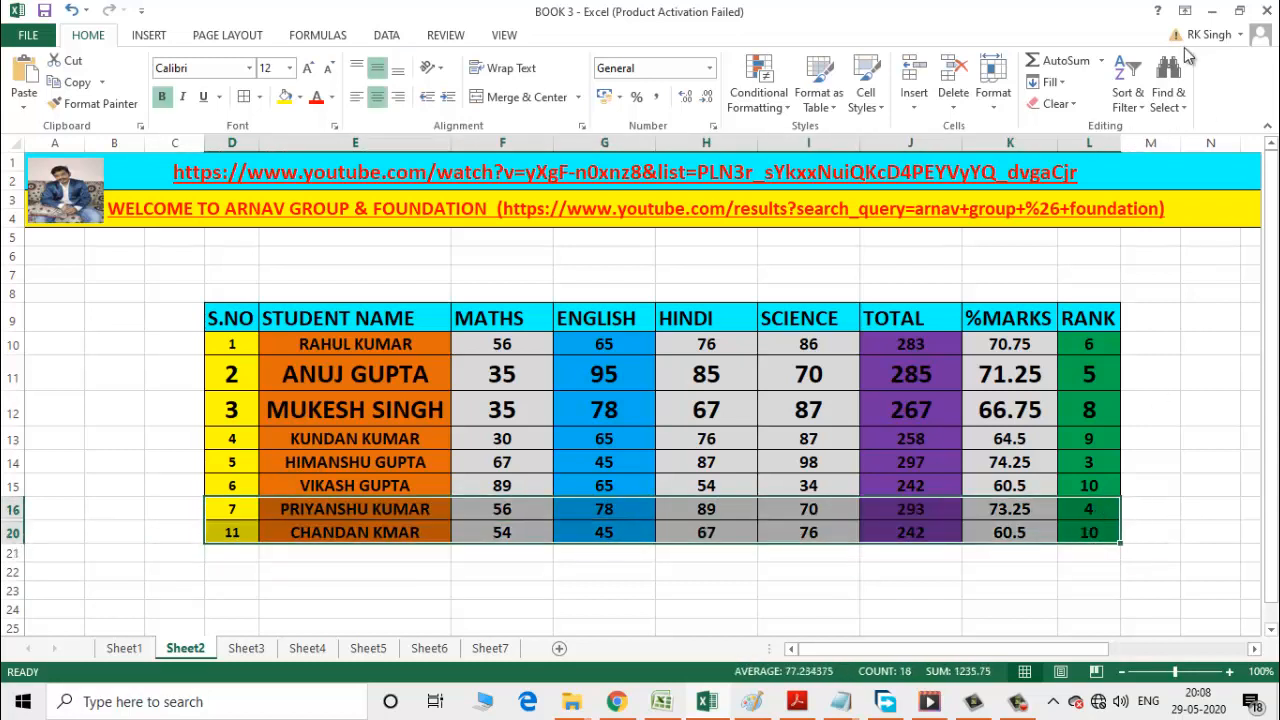
{"action": "left_click", "coordinate": [997, 110]}
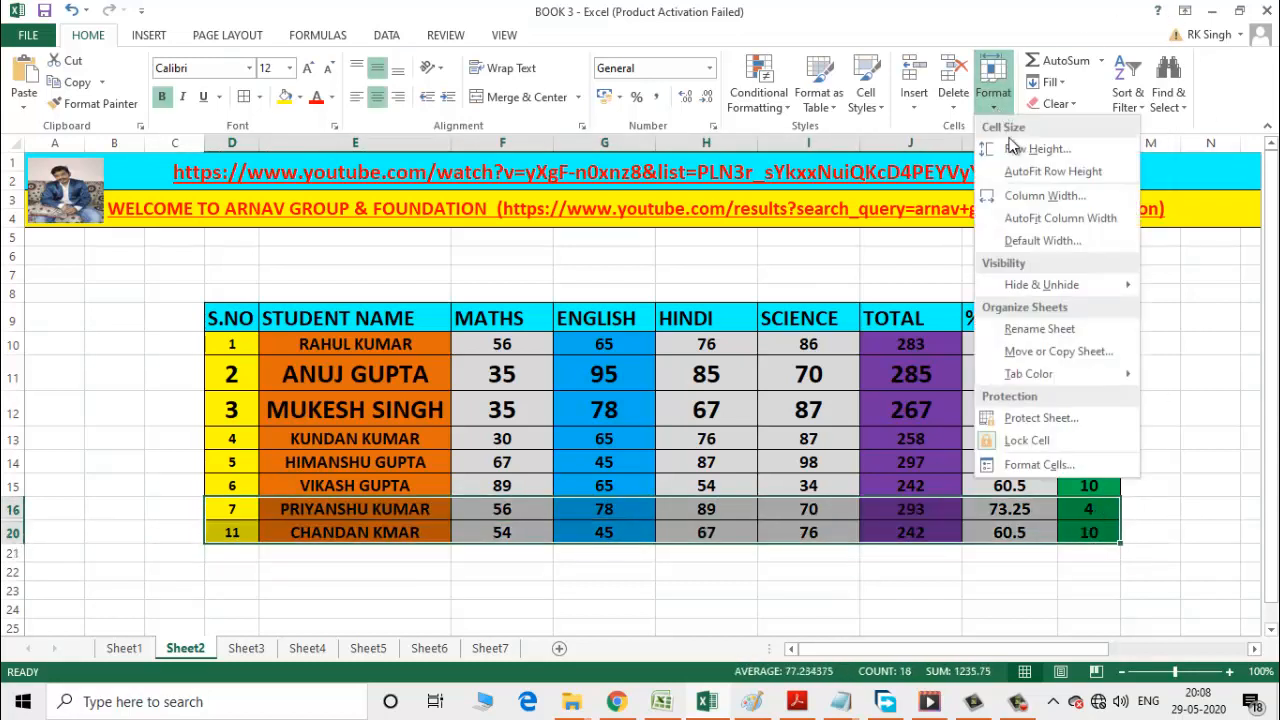
{"action": "mouse_move", "coordinate": [1059, 288]}
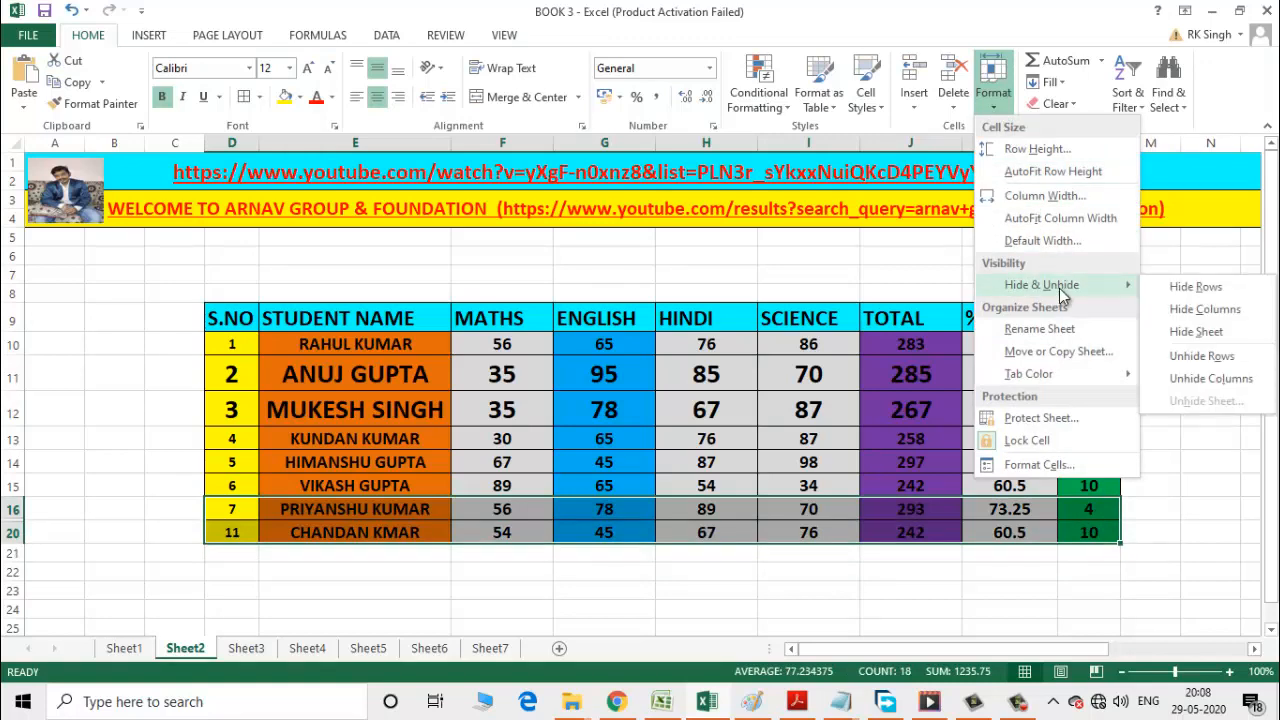
{"action": "left_click", "coordinate": [1229, 360]}
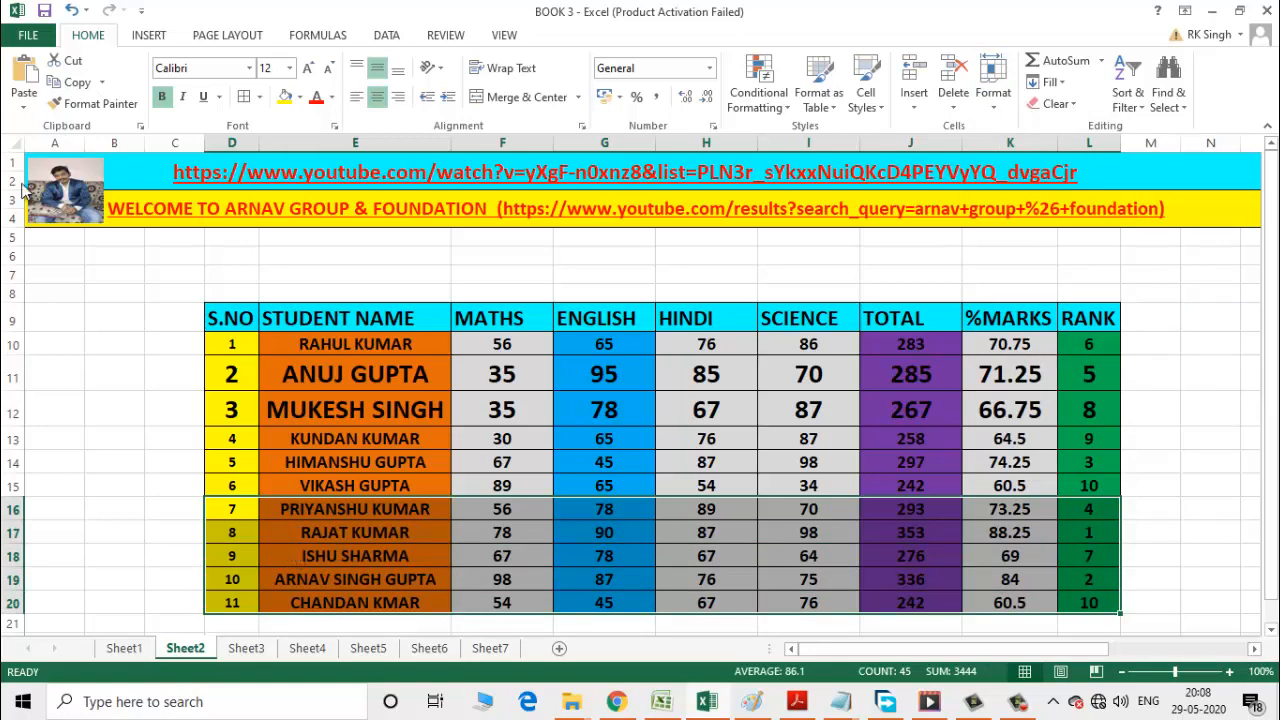
{"action": "left_click", "coordinate": [497, 273]}
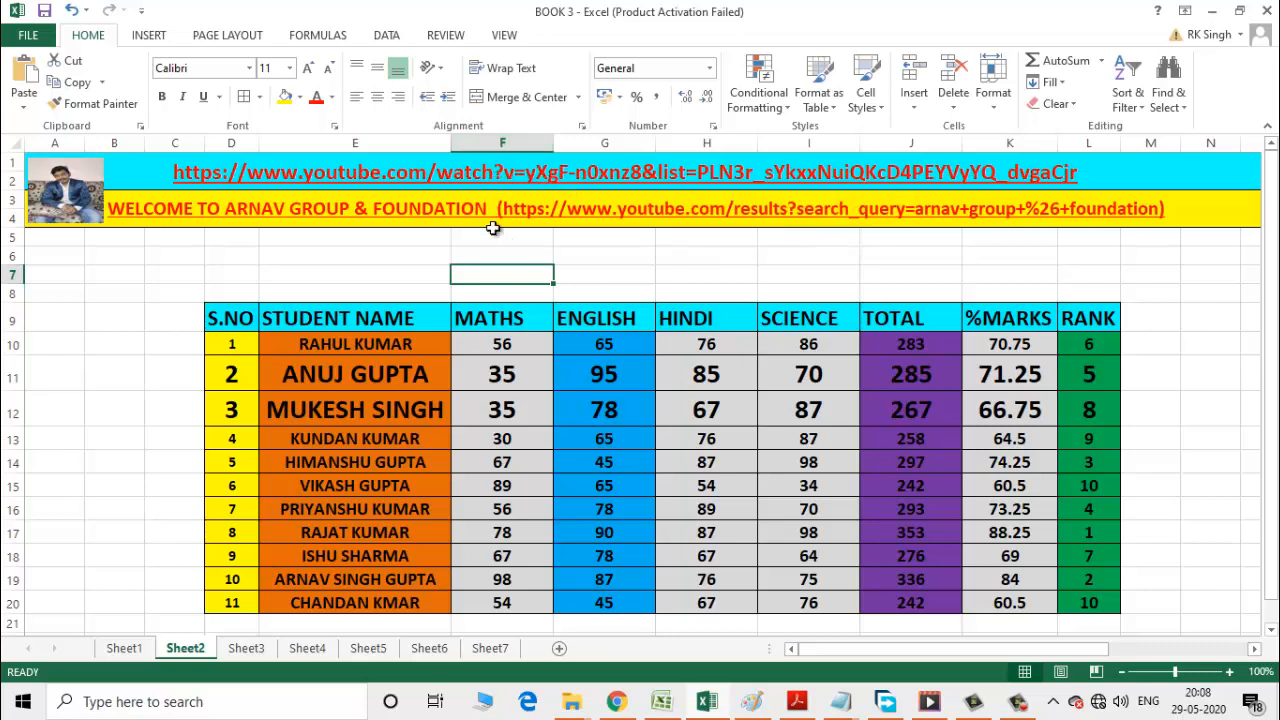
{"action": "left_click", "coordinate": [502, 143]}
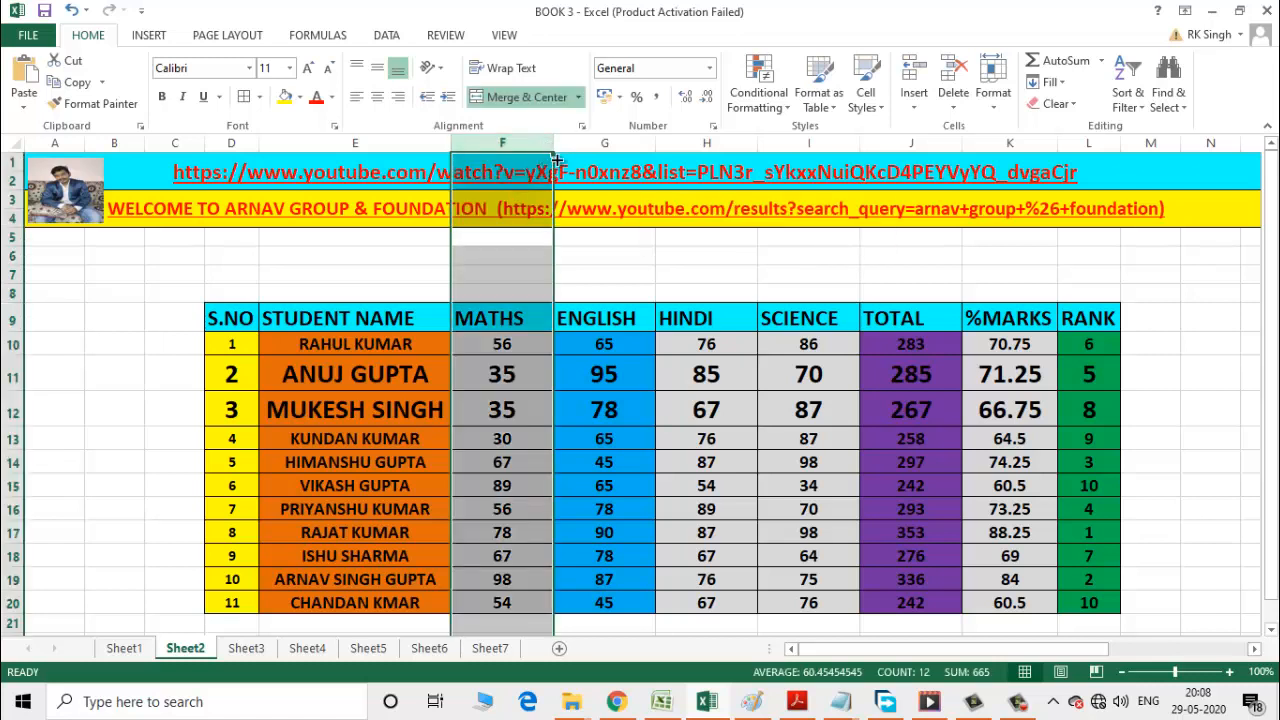
{"action": "left_click_drag", "start_coordinate": [551, 156], "coordinate": [614, 228]}
{"action": "left_click", "coordinate": [803, 326]}
{"action": "left_click", "coordinate": [601, 252]}
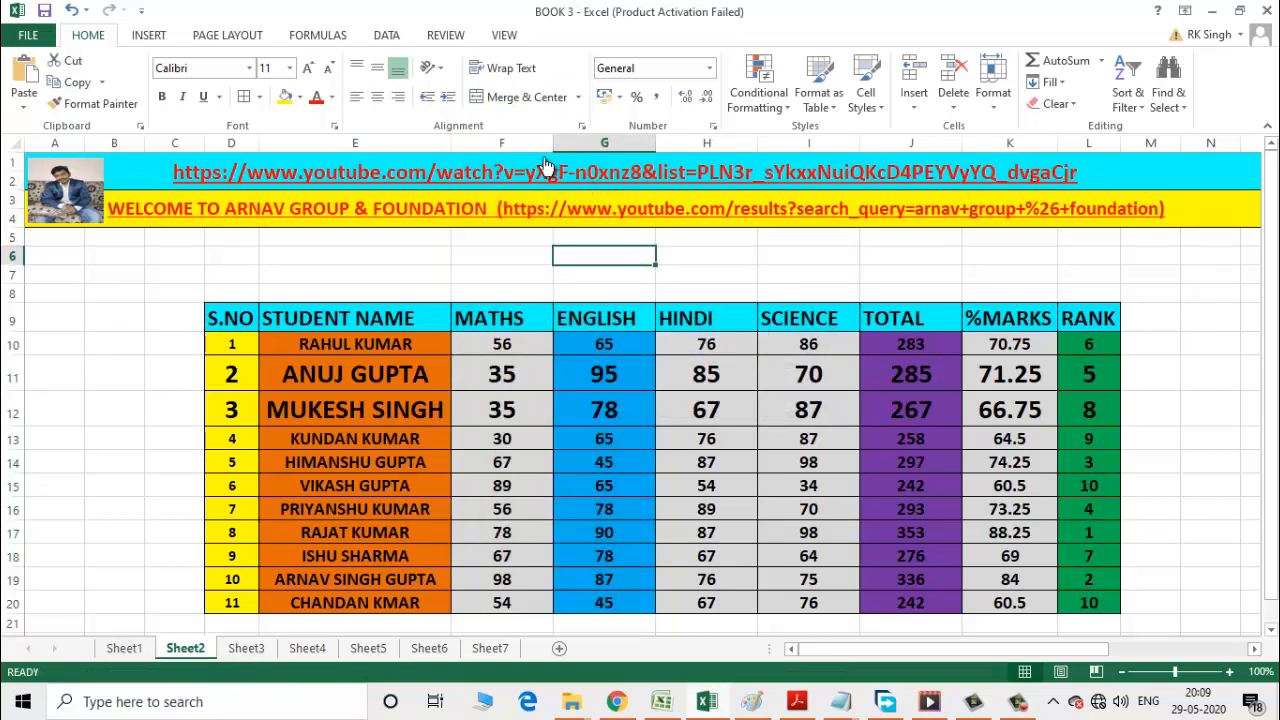
- Hide columns G and H of the marks table, holding the English and Hindi marks
{"action": "left_click_drag", "start_coordinate": [548, 168], "coordinate": [704, 146]}
{"action": "left_click", "coordinate": [600, 256]}
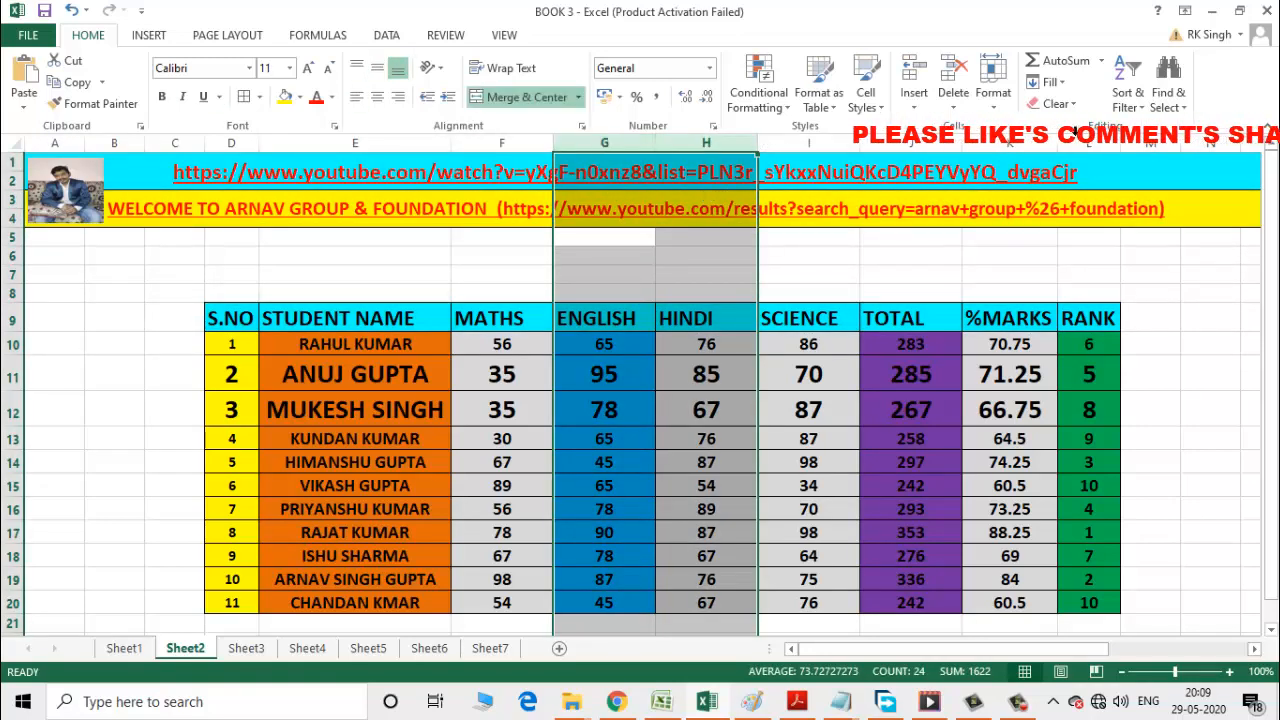
{"action": "left_click", "coordinate": [993, 100]}
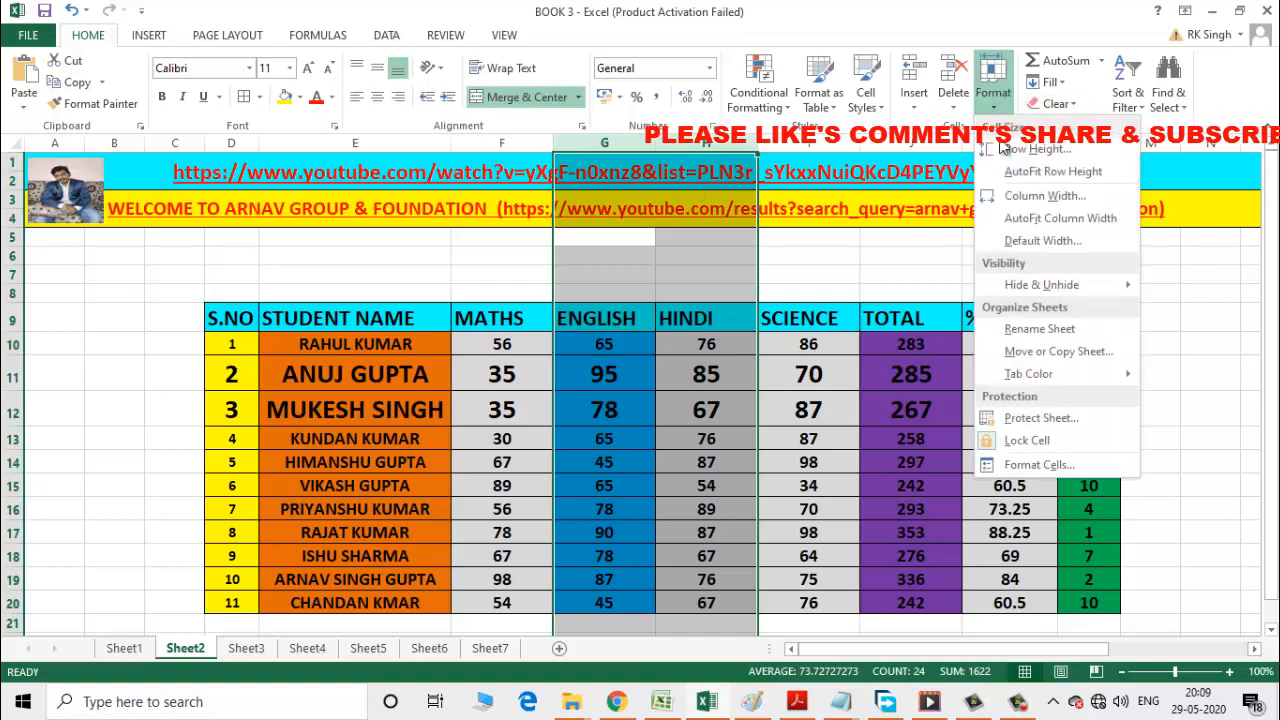
{"action": "mouse_move", "coordinate": [1053, 289]}
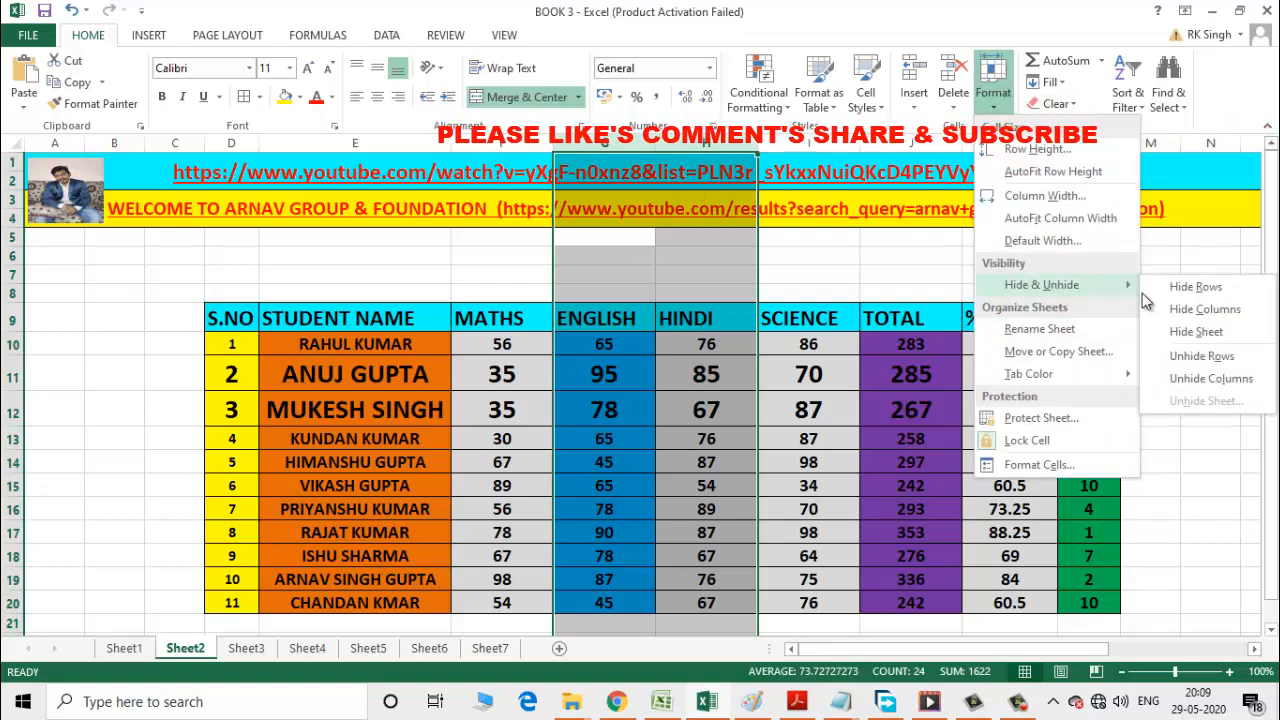
{"action": "left_click", "coordinate": [1238, 314]}
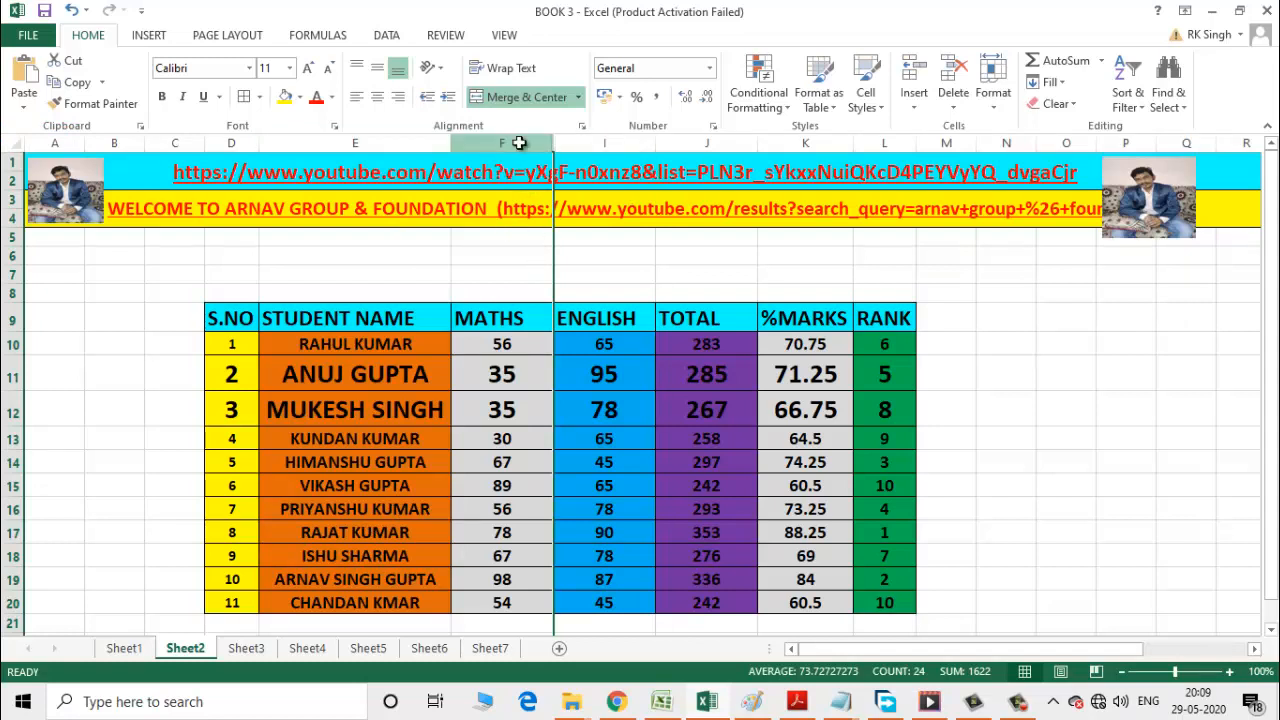
- Unhide the columns between columns F and I of the marks table
{"action": "left_click_drag", "start_coordinate": [519, 143], "coordinate": [567, 140]}
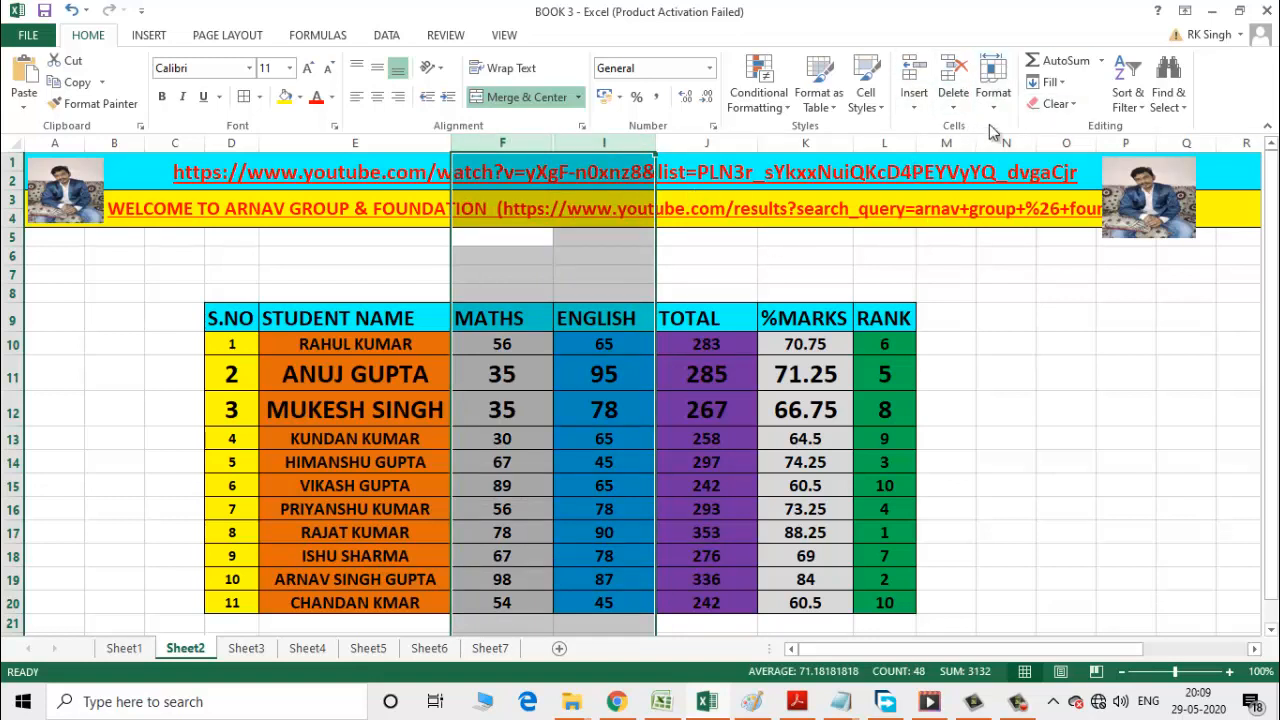
{"action": "left_click", "coordinate": [993, 88]}
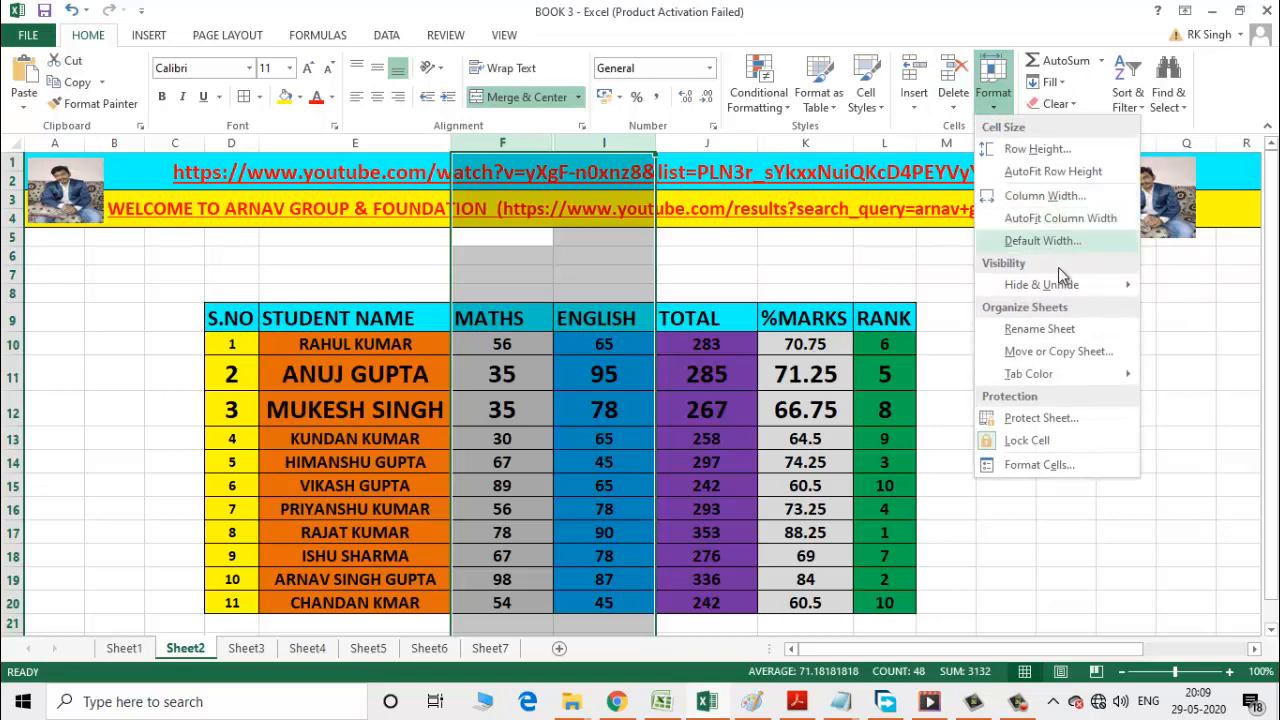
{"action": "mouse_move", "coordinate": [1058, 288]}
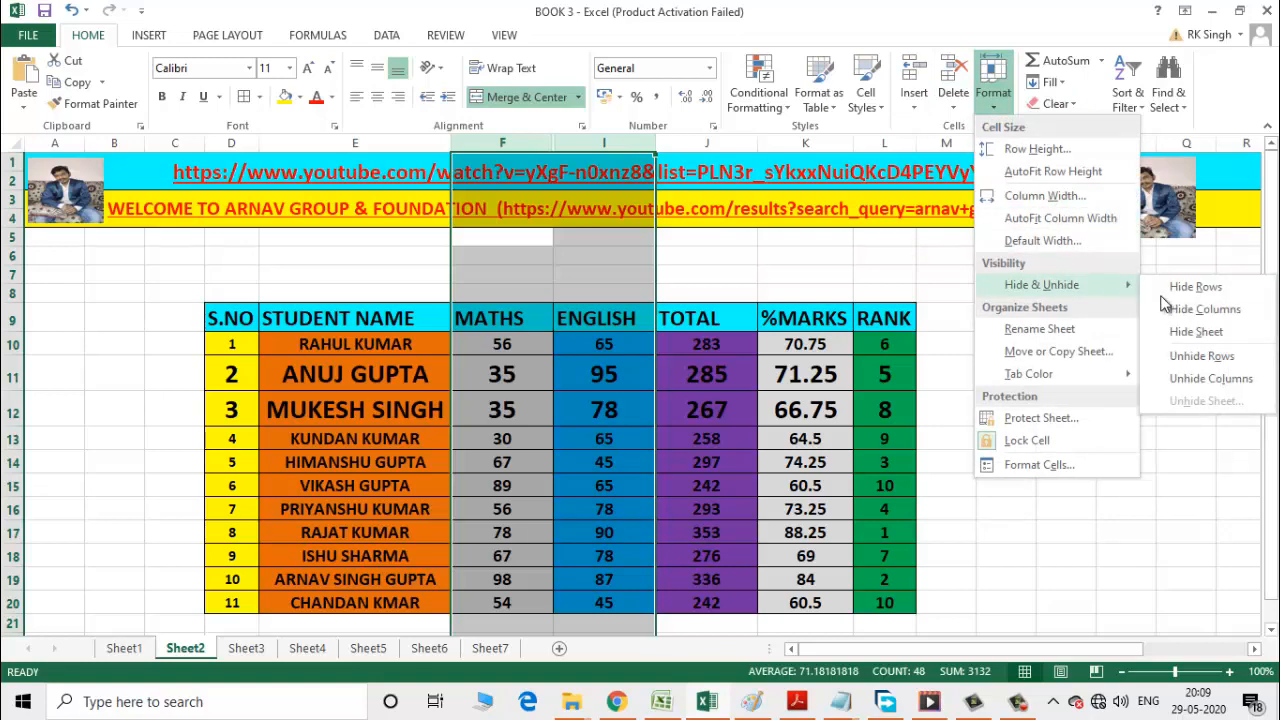
{"action": "left_click", "coordinate": [1203, 384]}
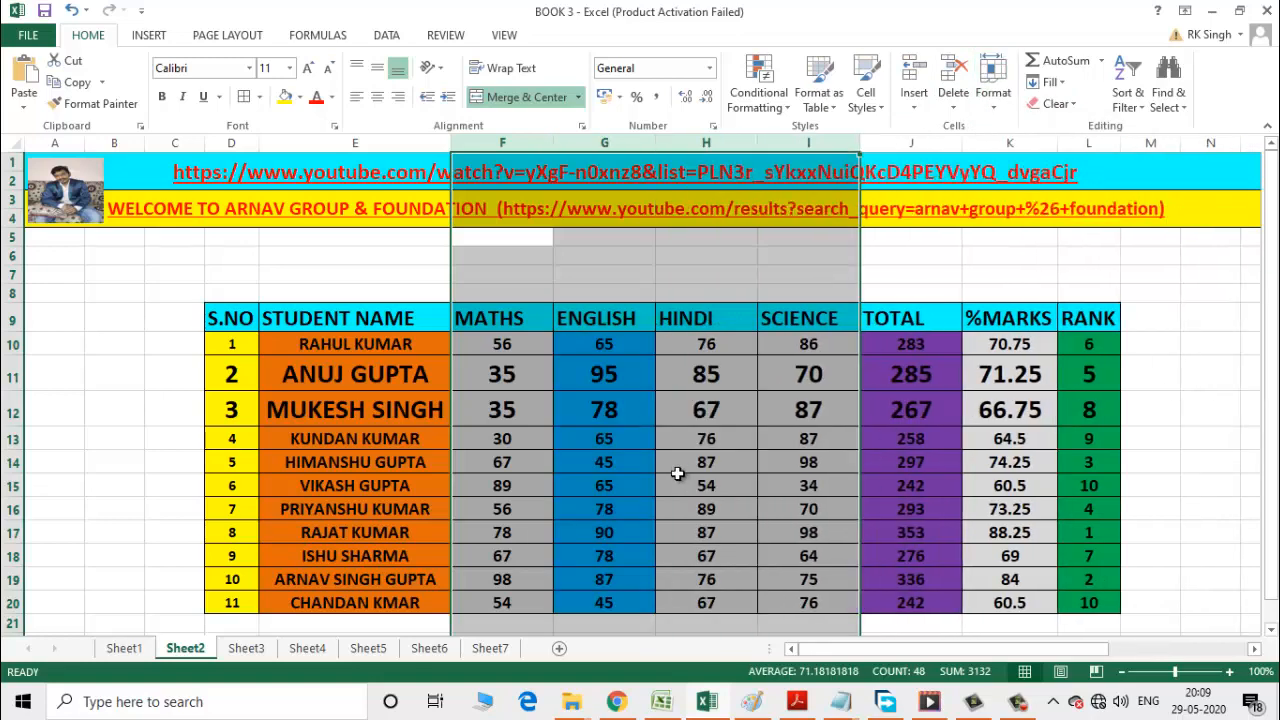
{"action": "left_click", "coordinate": [1070, 289]}
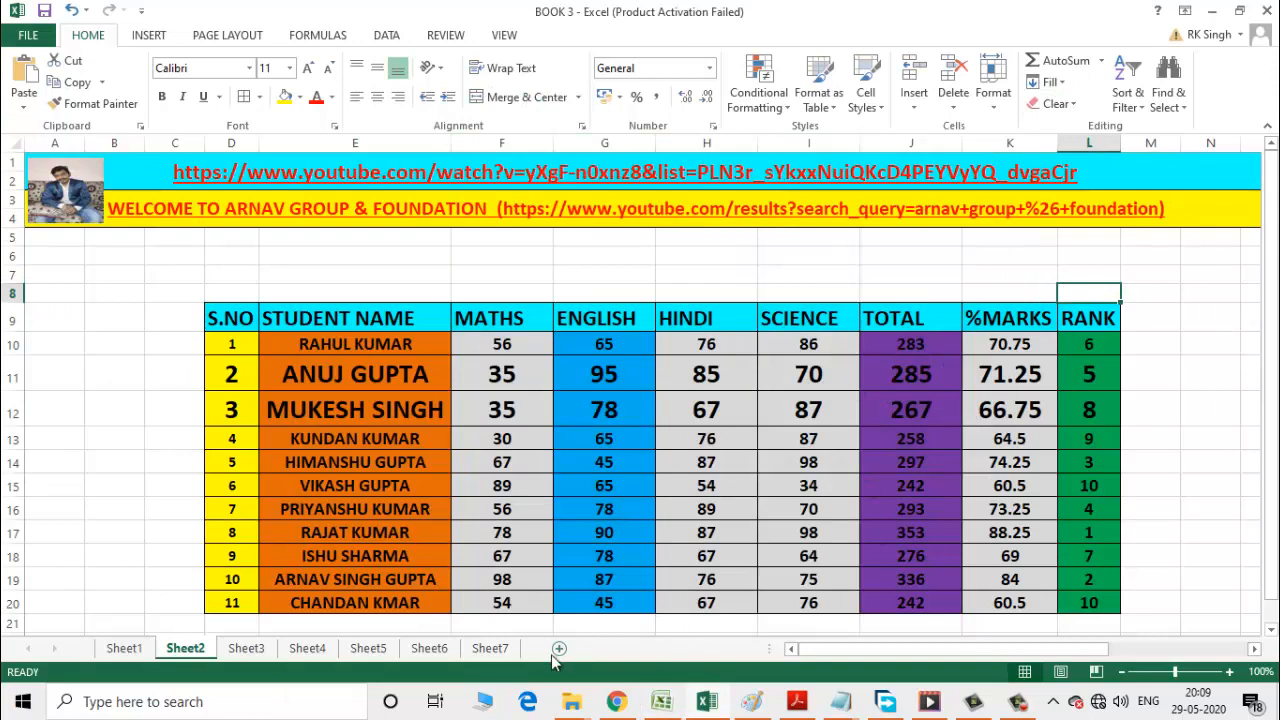
{"action": "left_click", "coordinate": [492, 649]}
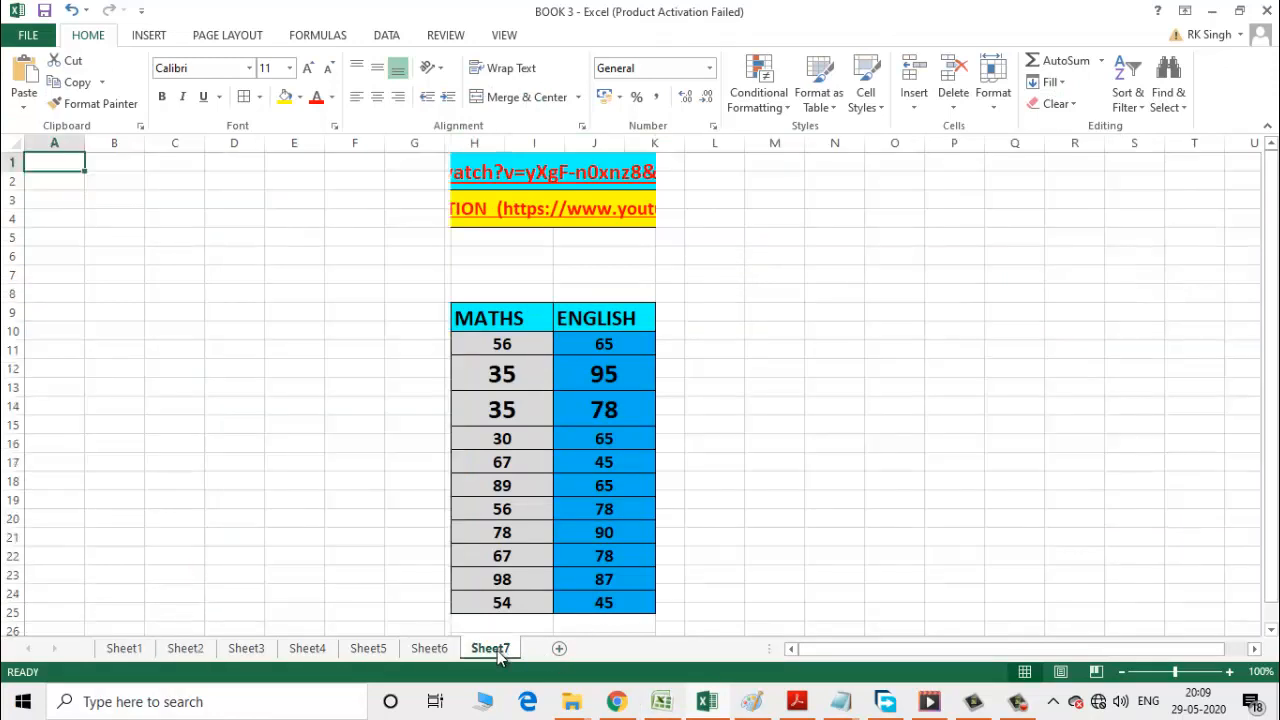
{"action": "left_click", "coordinate": [430, 649]}
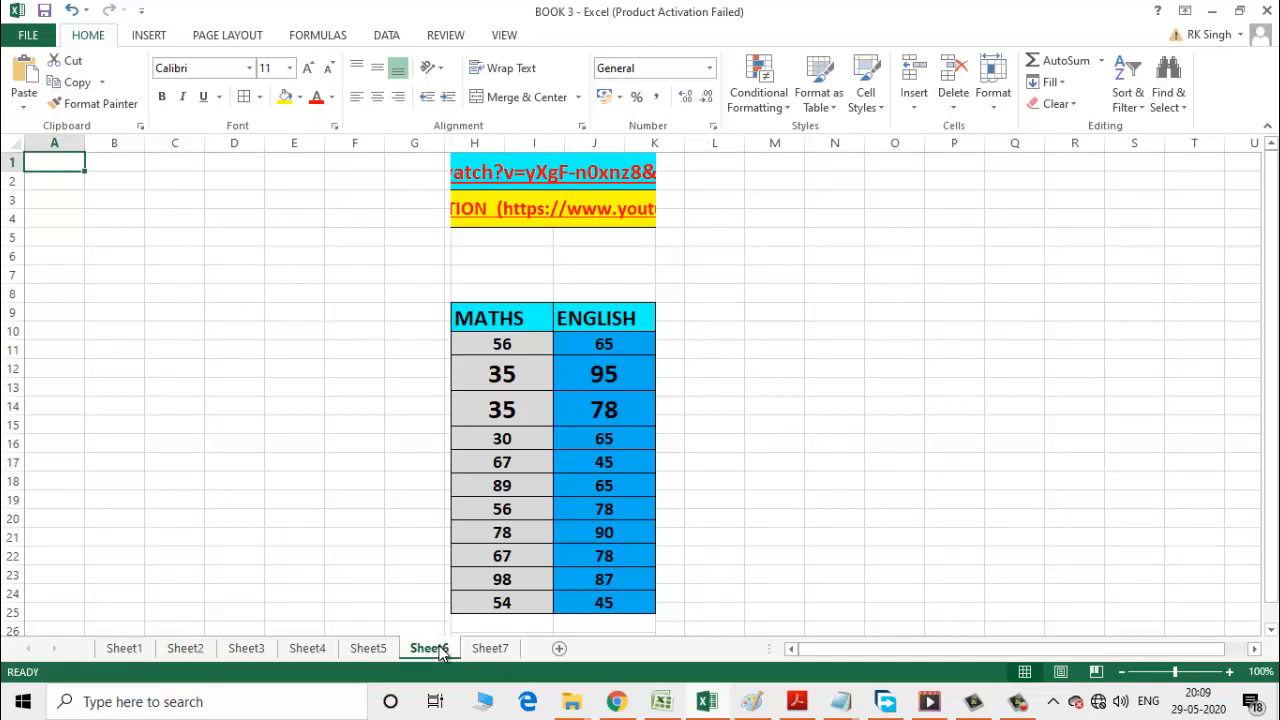
{"action": "left_click", "coordinate": [188, 651]}
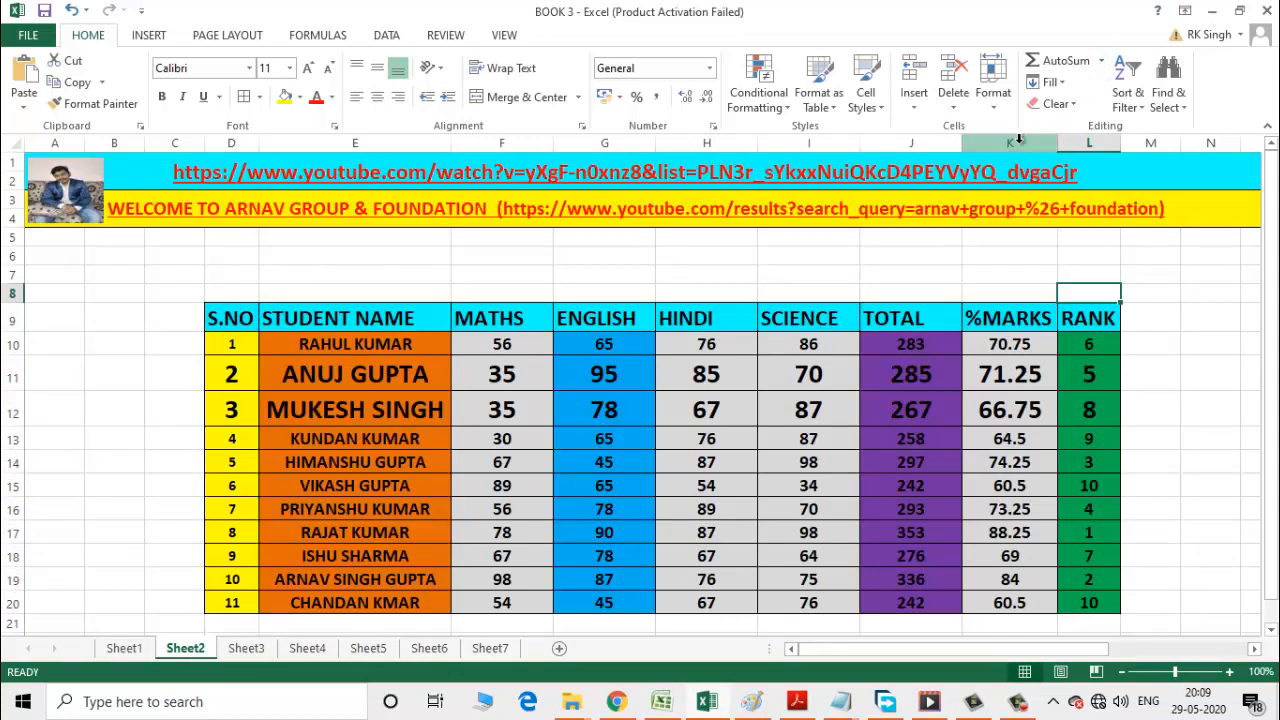
- Hide the worksheet Sheet4 of the workbook
{"action": "left_click", "coordinate": [307, 648]}
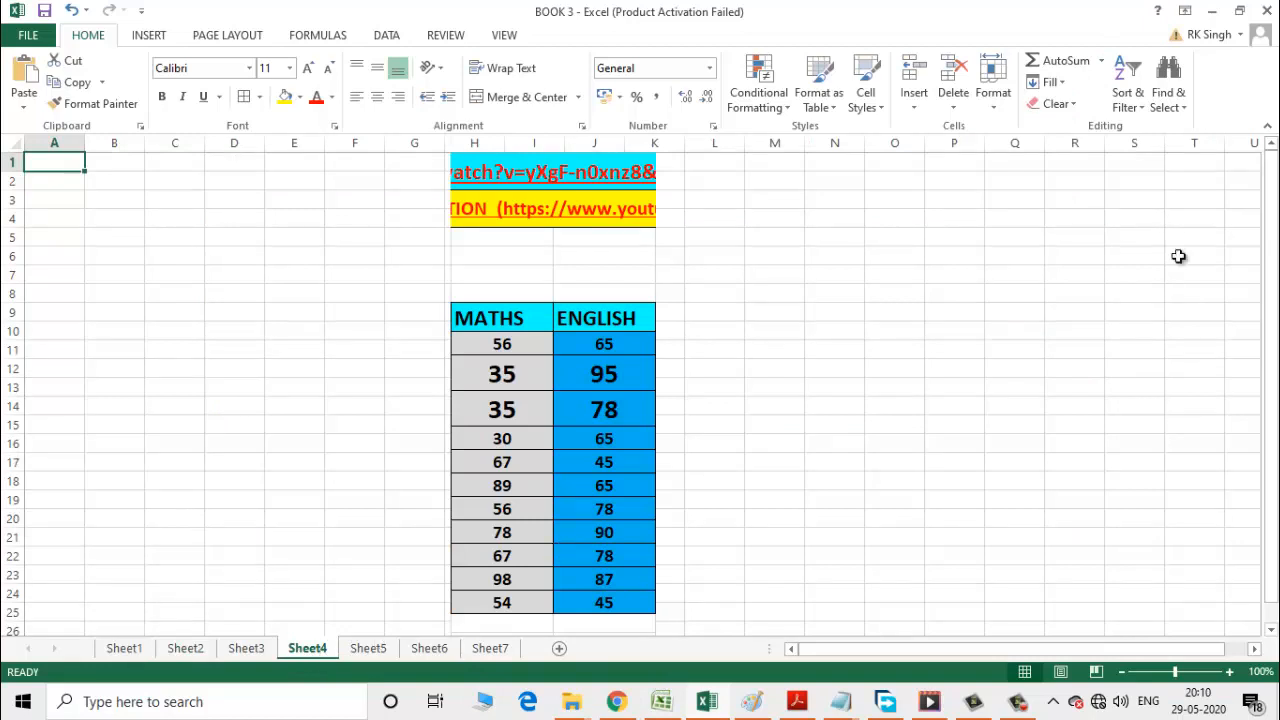
{"action": "left_click", "coordinate": [997, 115]}
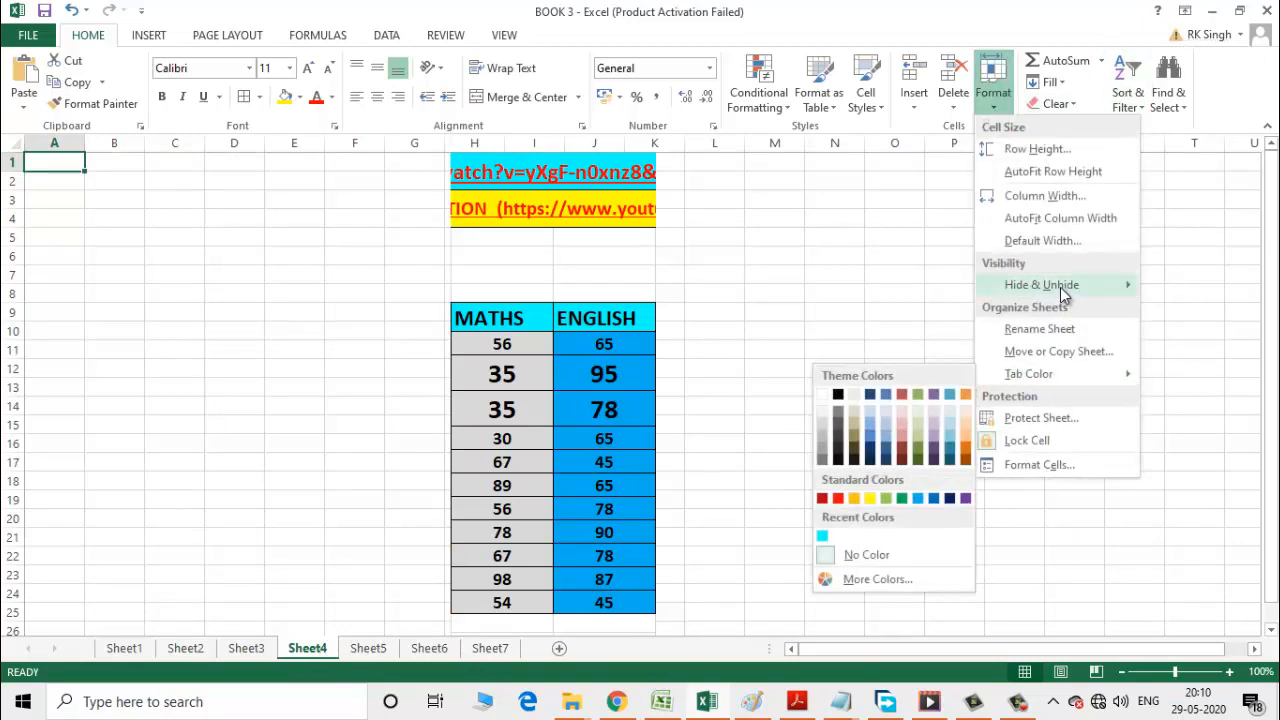
{"action": "mouse_move", "coordinate": [1060, 287]}
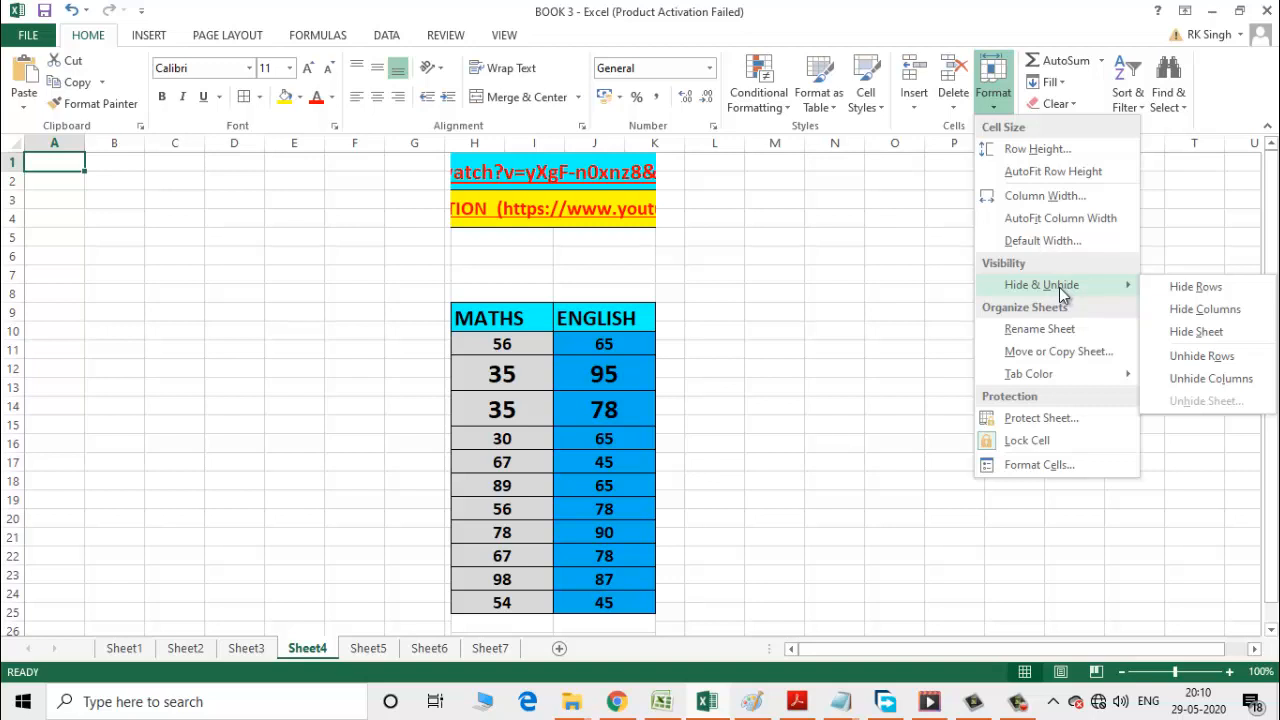
{"action": "left_click", "coordinate": [308, 650]}
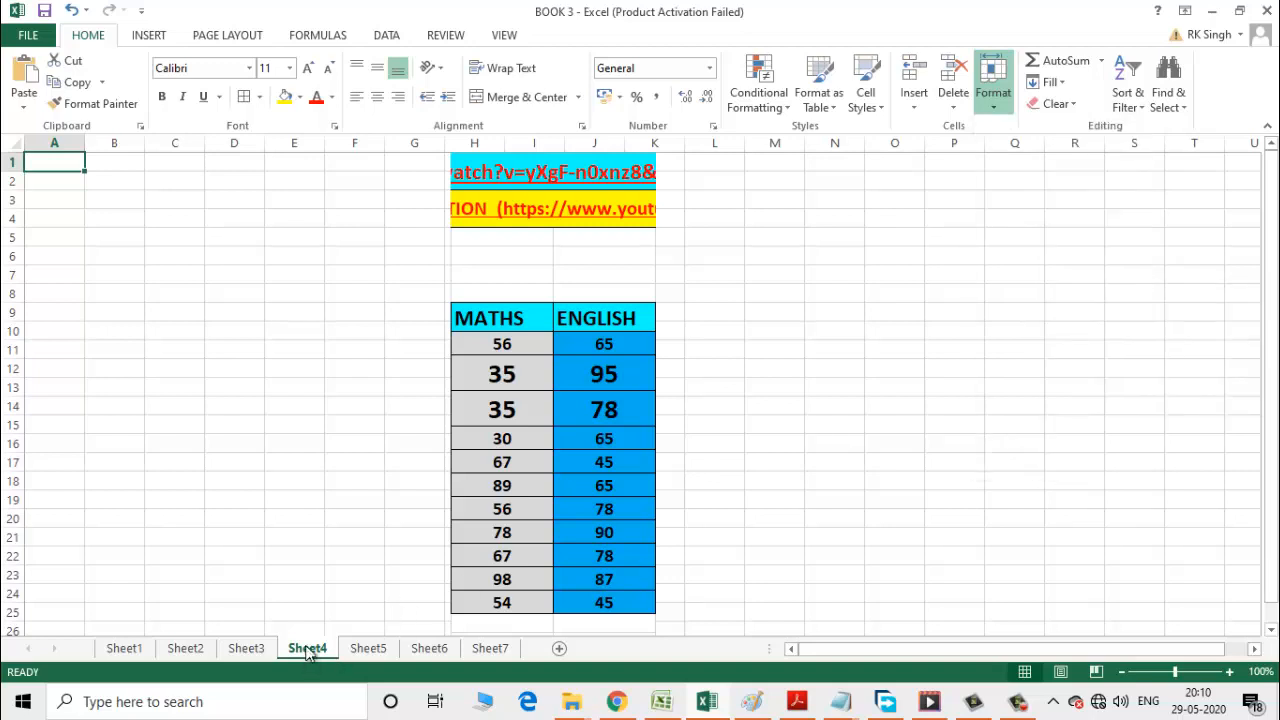
{"action": "right_click", "coordinate": [308, 650]}
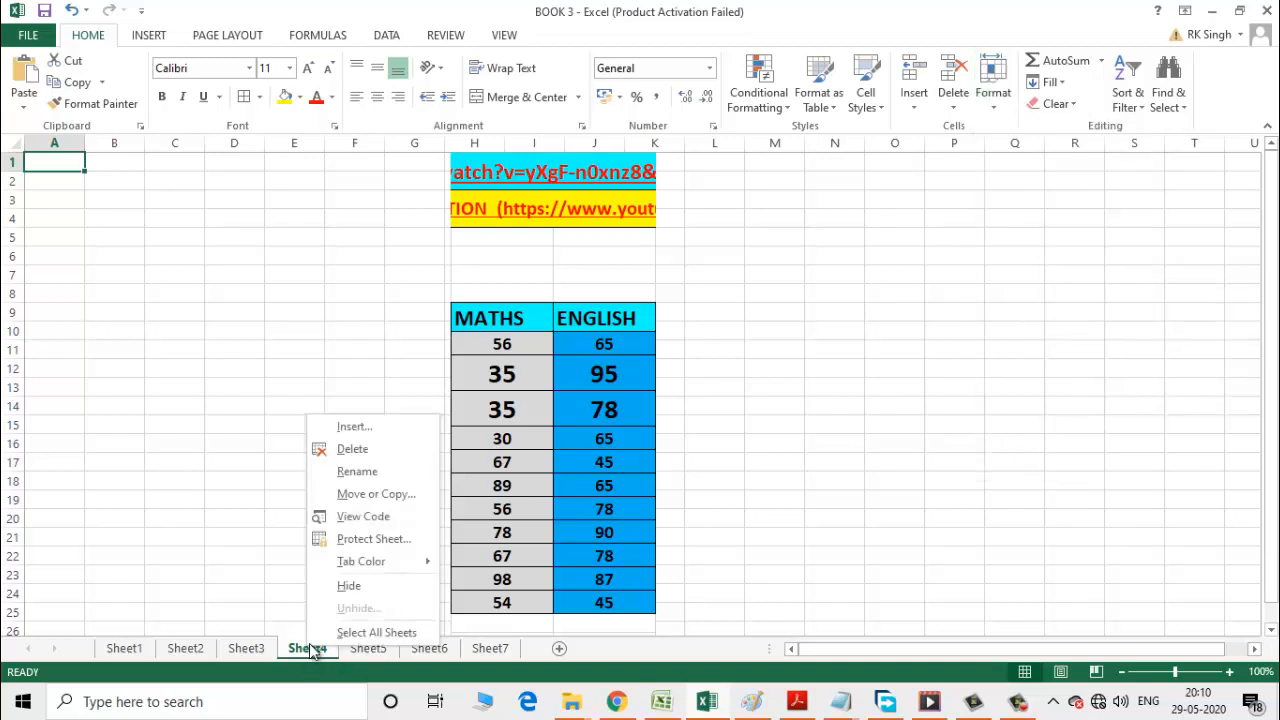
{"action": "left_click", "coordinate": [349, 588]}
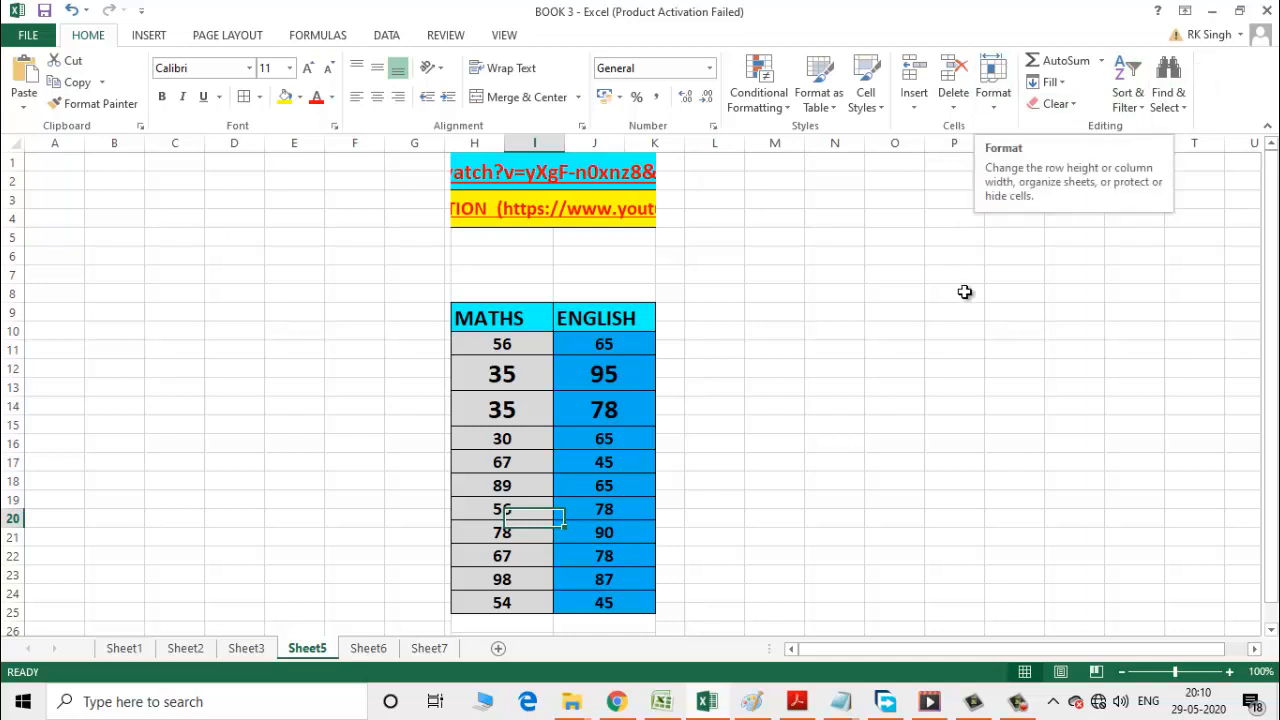
- Unhide the worksheet Sheet4 and return to the marks table on Sheet2
{"action": "left_click", "coordinate": [993, 110]}
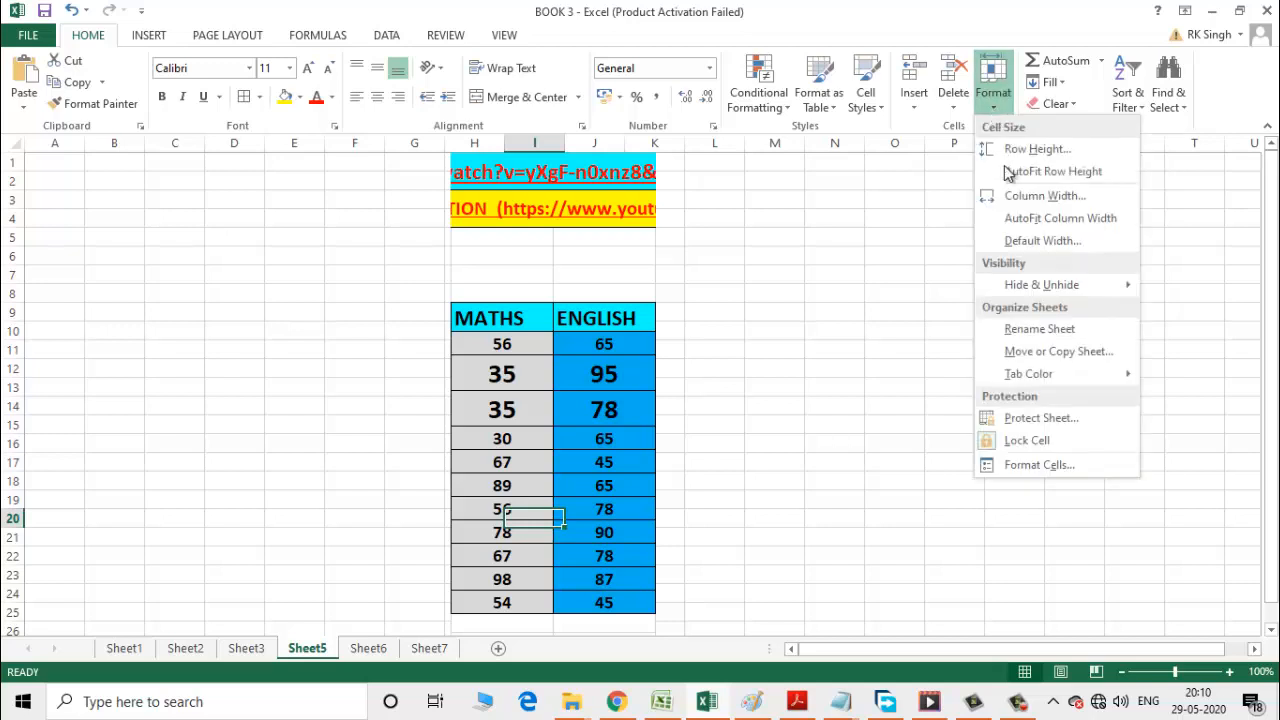
{"action": "mouse_move", "coordinate": [1048, 288]}
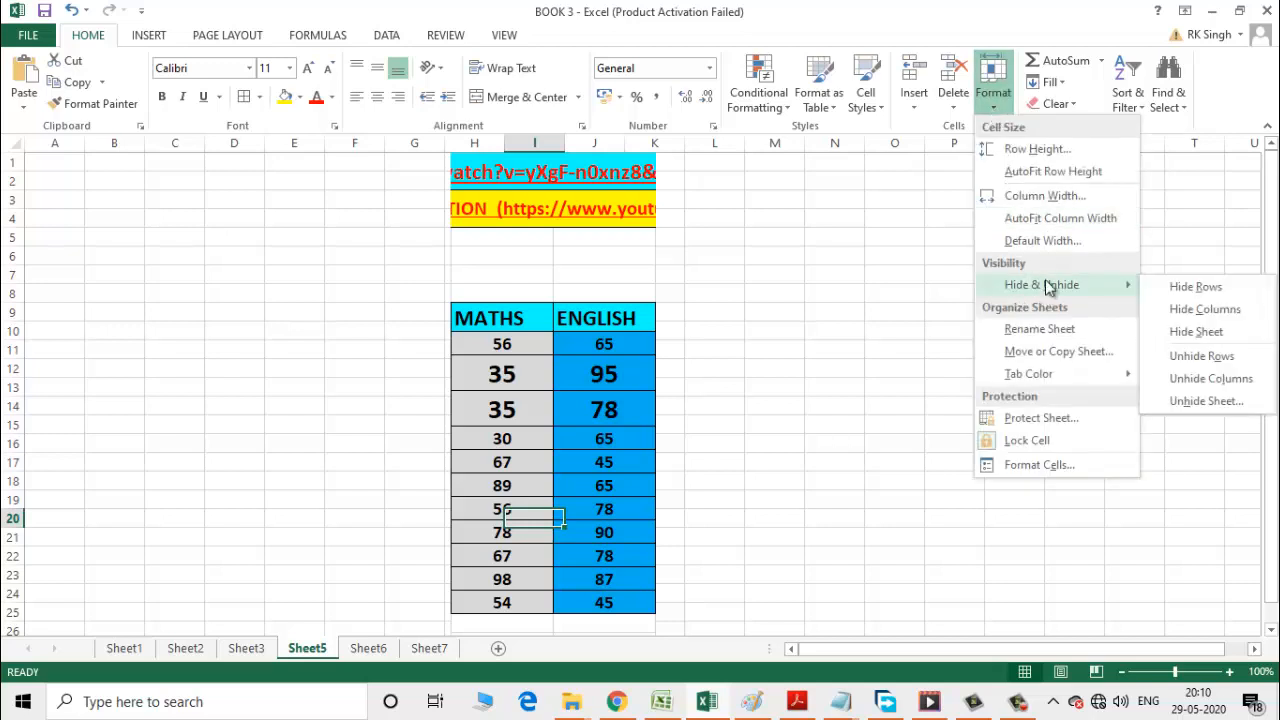
{"action": "left_click", "coordinate": [1199, 401]}
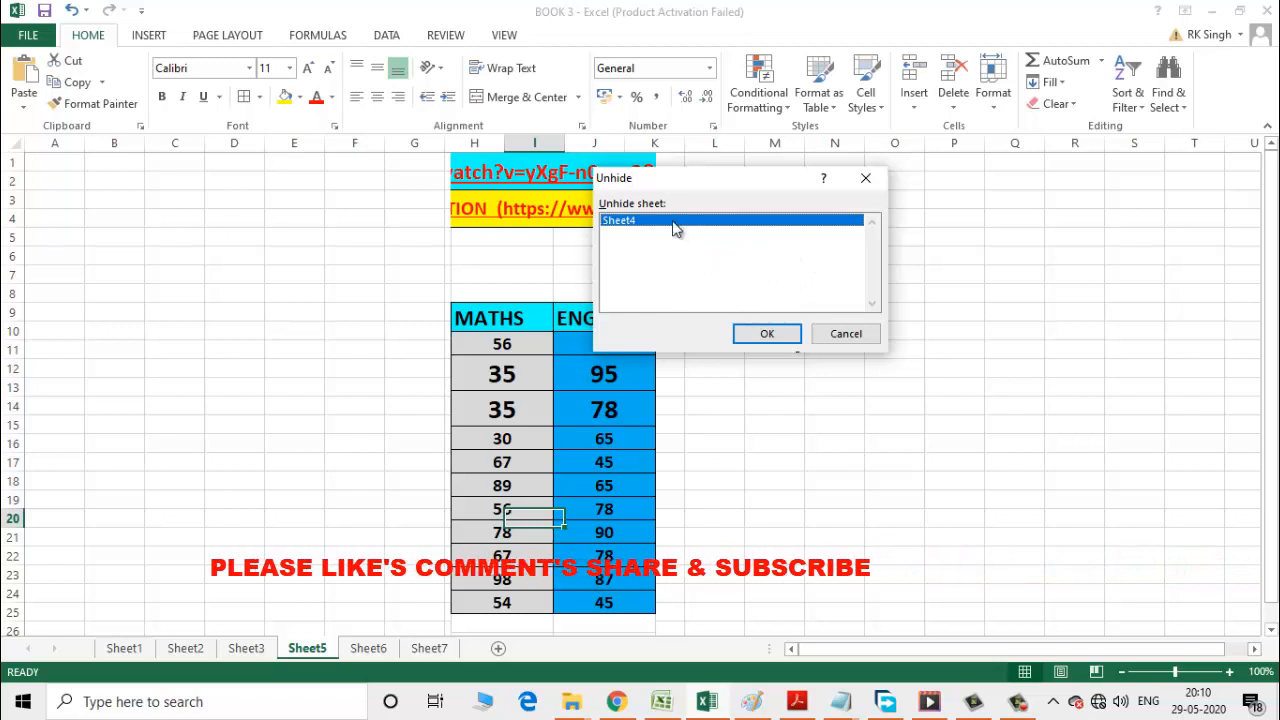
{"action": "left_click", "coordinate": [765, 336]}
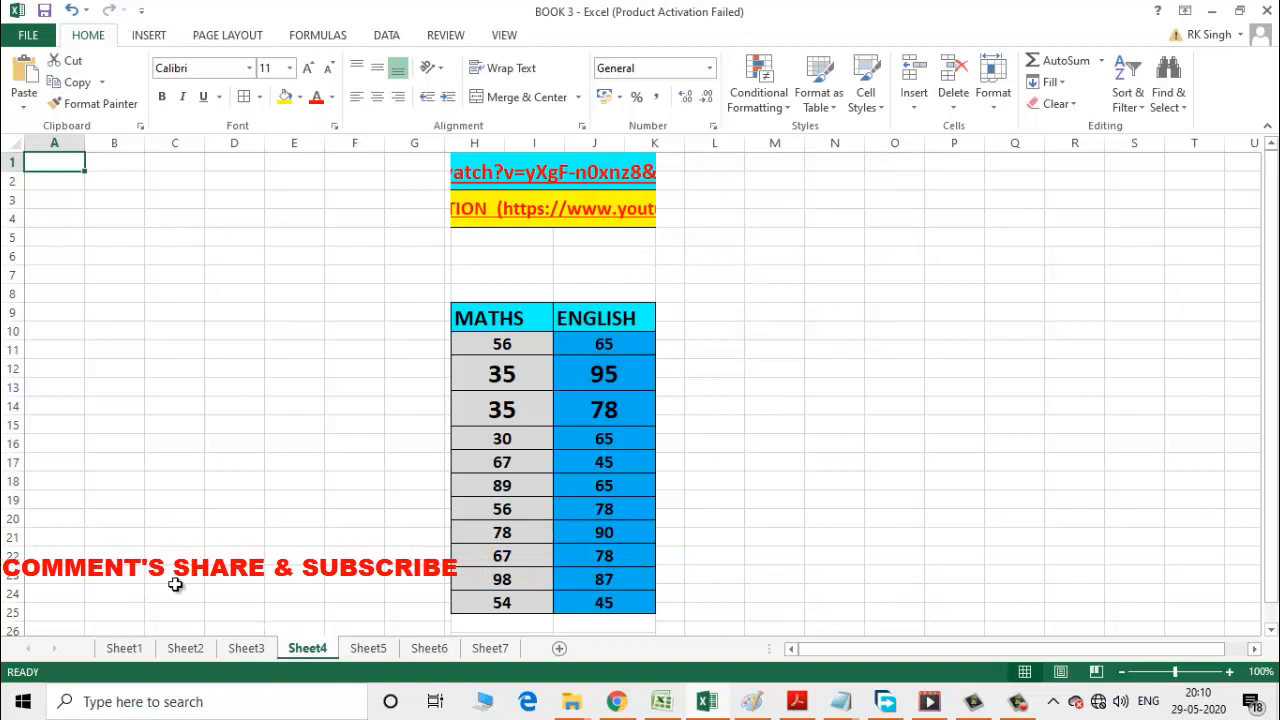
{"action": "left_click", "coordinate": [131, 649]}
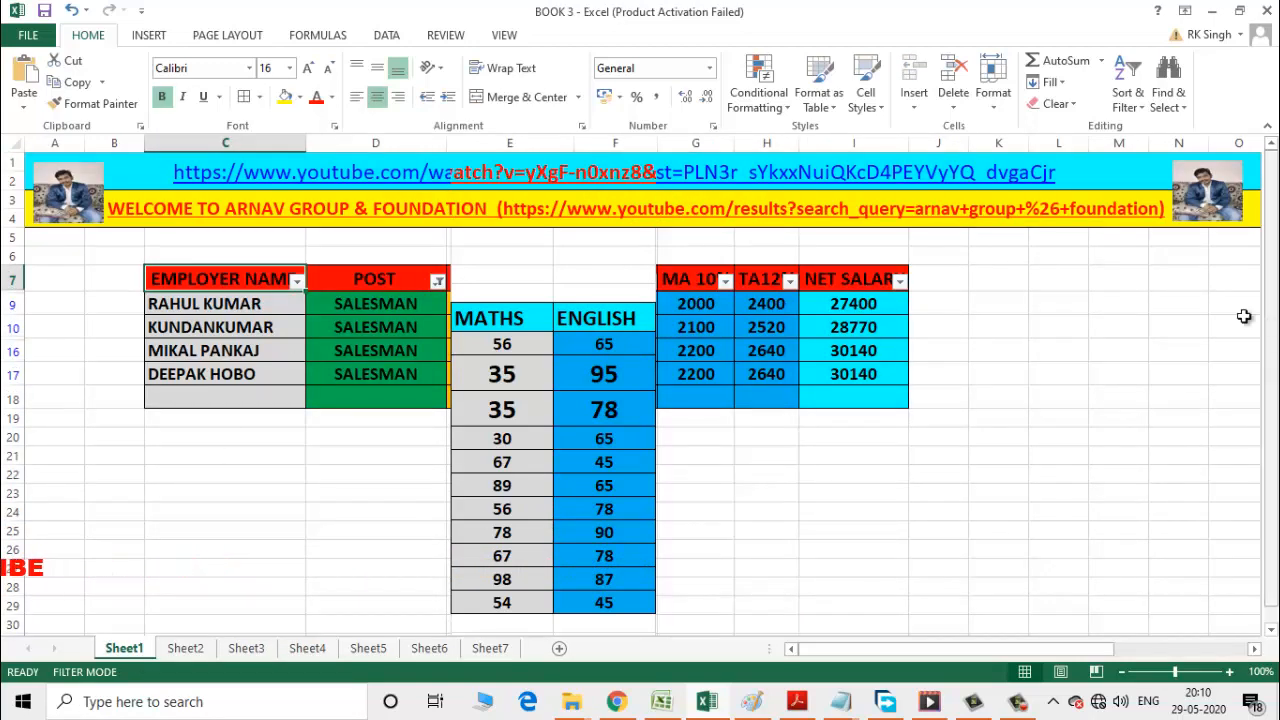
{"action": "left_click", "coordinate": [188, 649]}
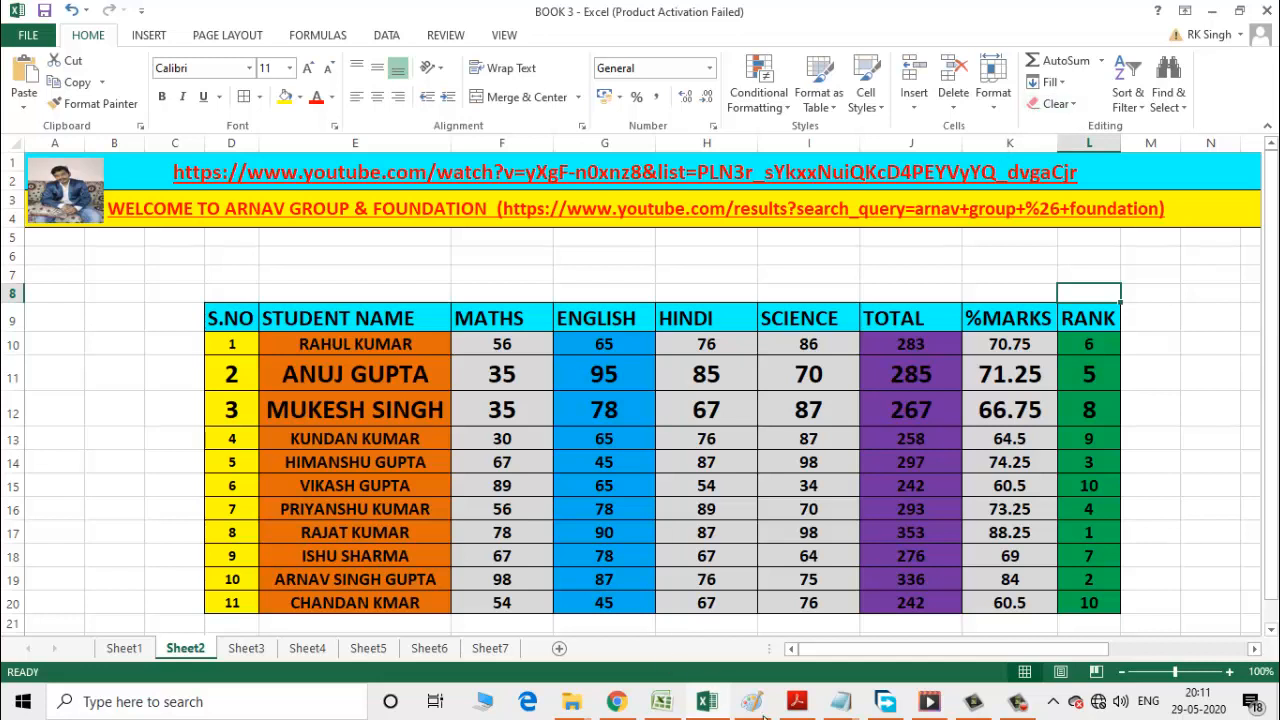
{"action": "left_click", "coordinate": [1018, 702]}
{"action": "left_click", "coordinate": [1238, 608]}
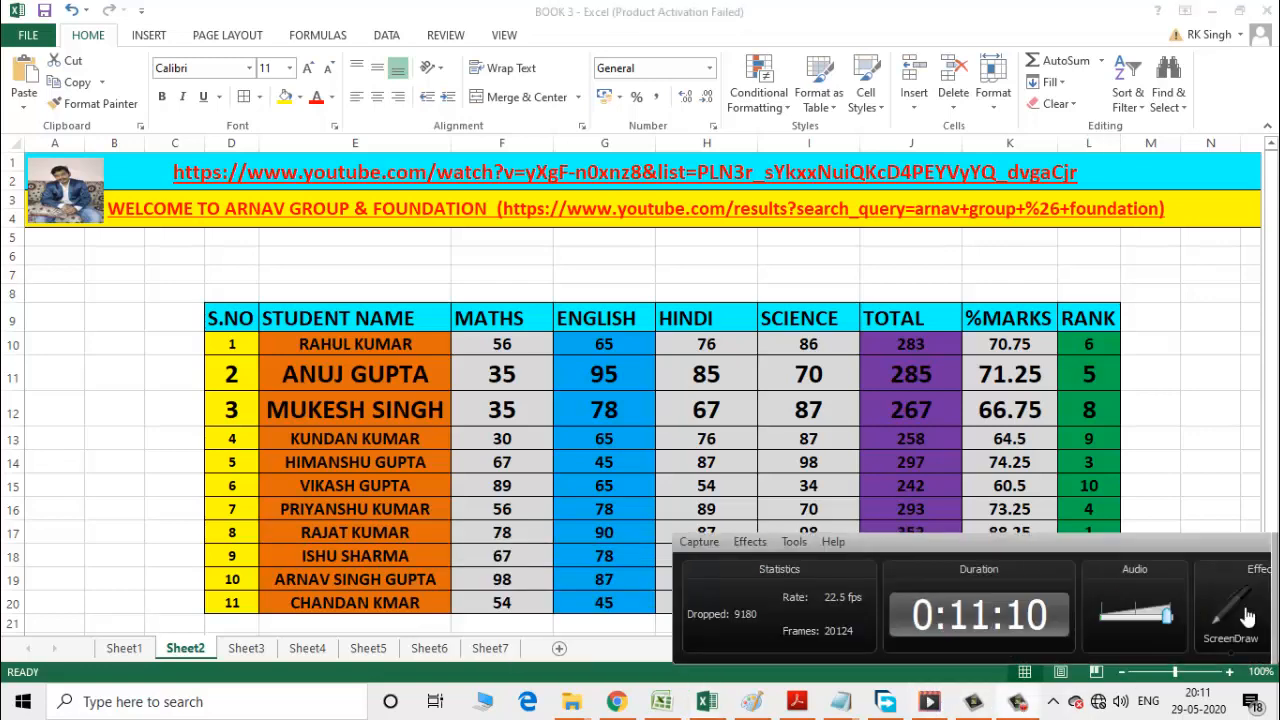